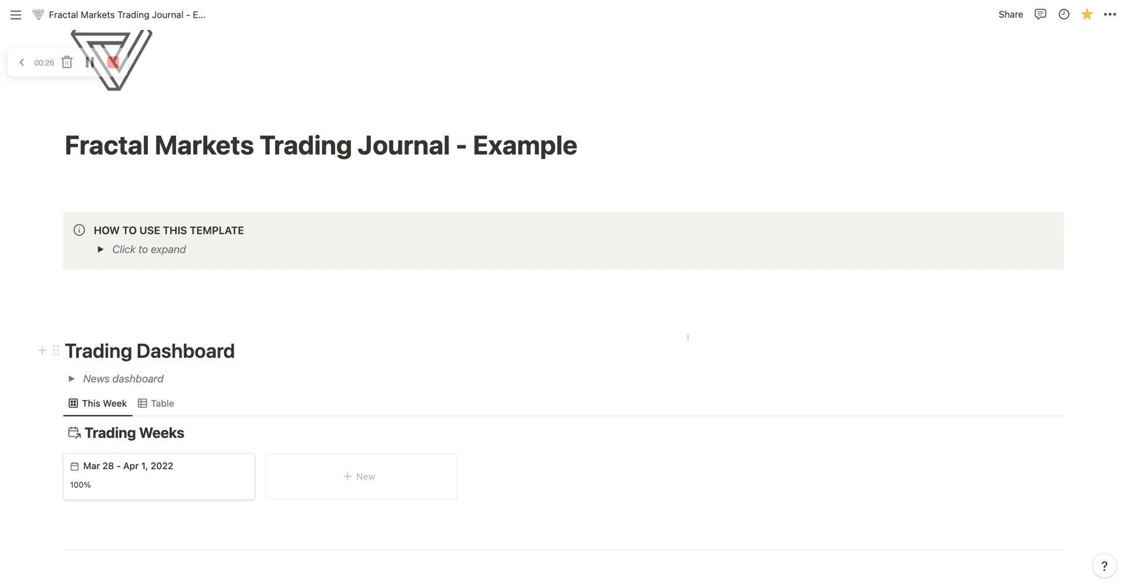
# Step: Show the Today view of the Trading Days gallery and inspect its filter rule
pyautogui.scroll(-5, 579, 329)
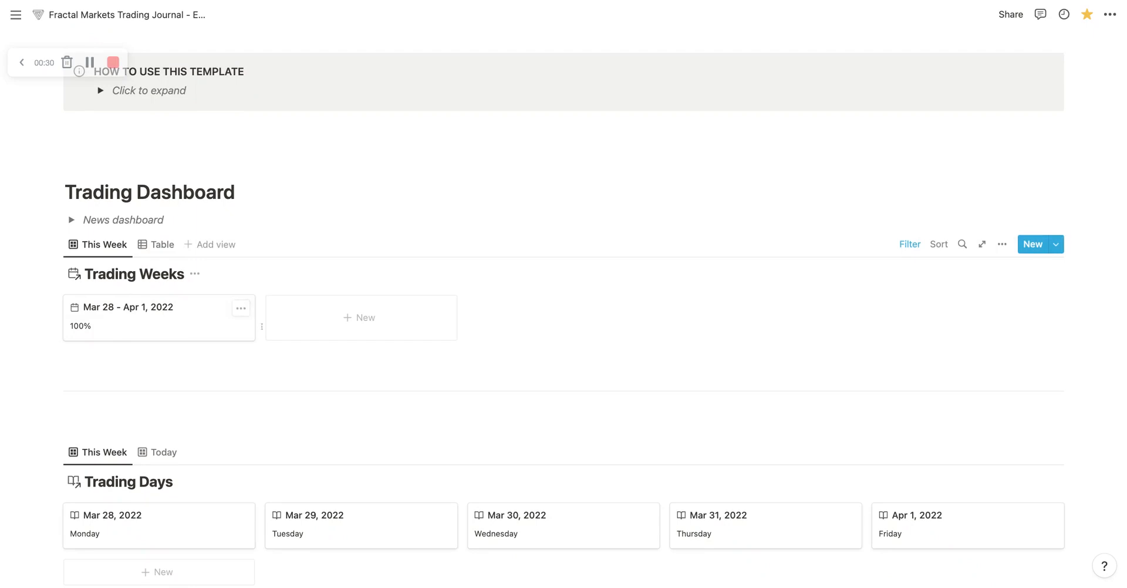
pyautogui.scroll(-5, 349, 366)
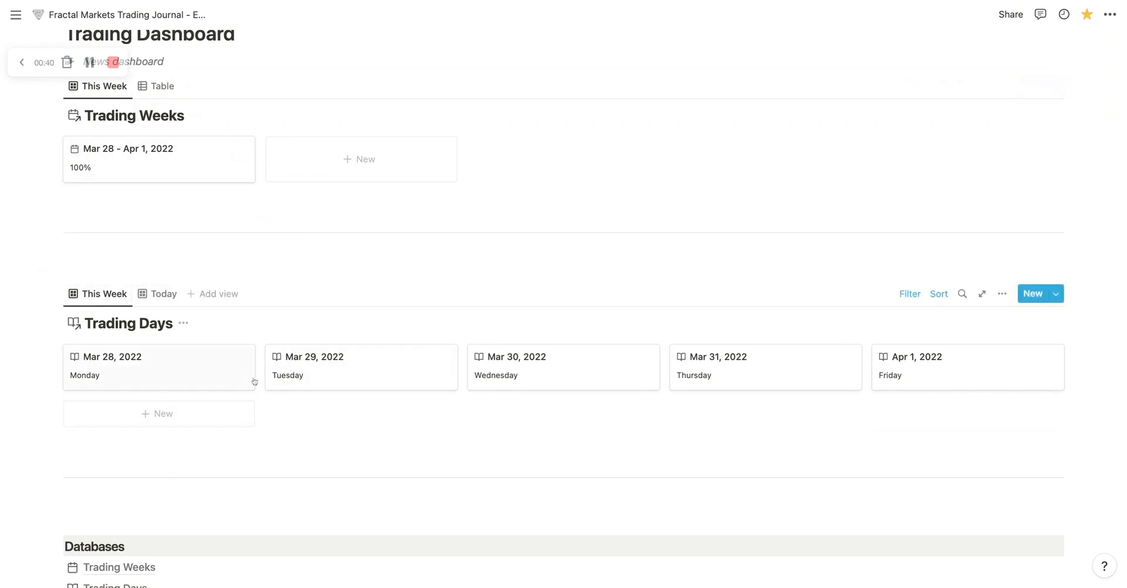
pyautogui.click(151, 294)
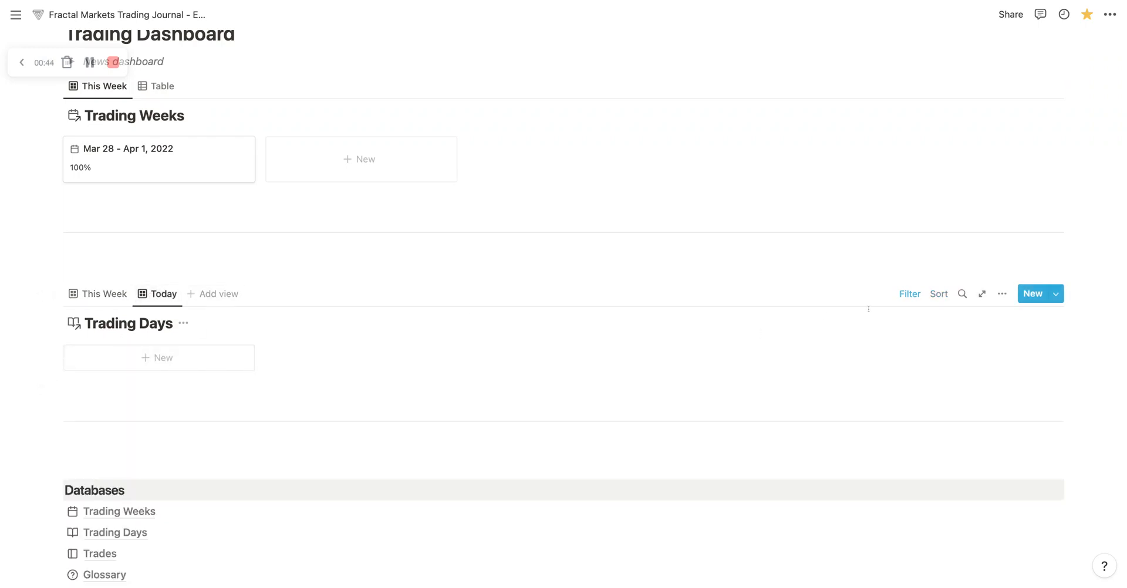
pyautogui.click(910, 293)
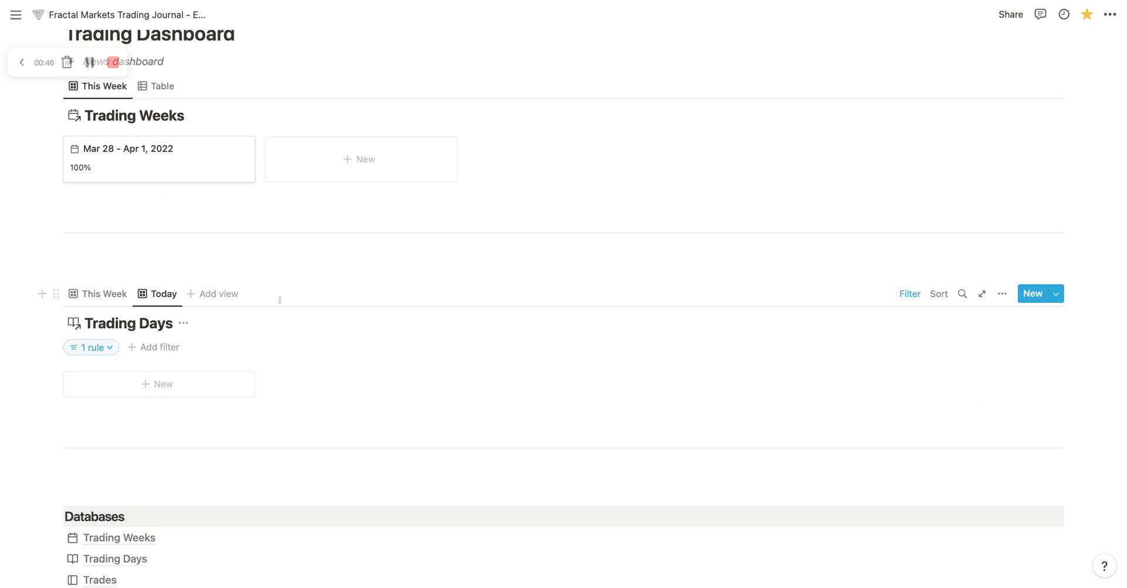
pyautogui.click(89, 348)
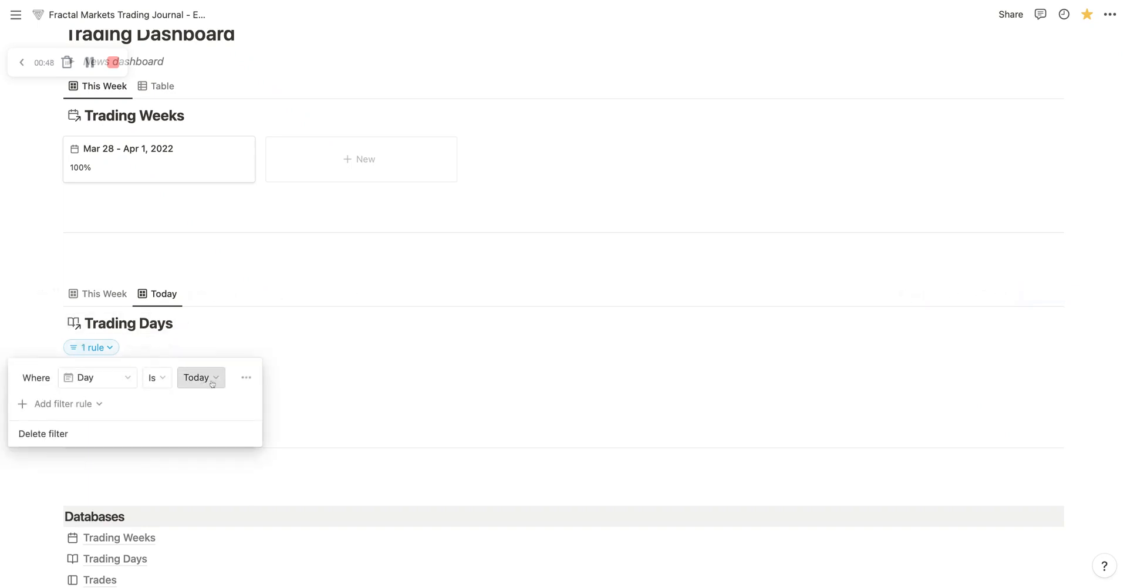
pyautogui.click(385, 373)
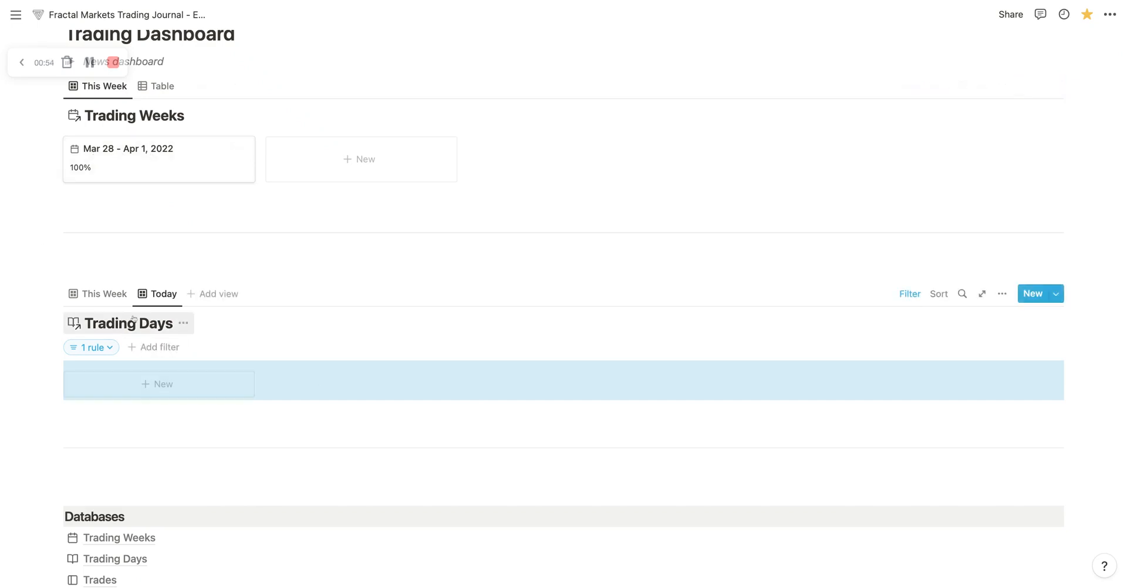
# Step: Return the Trading Days gallery to the This Week view and inspect its filter rules
pyautogui.click(98, 294)
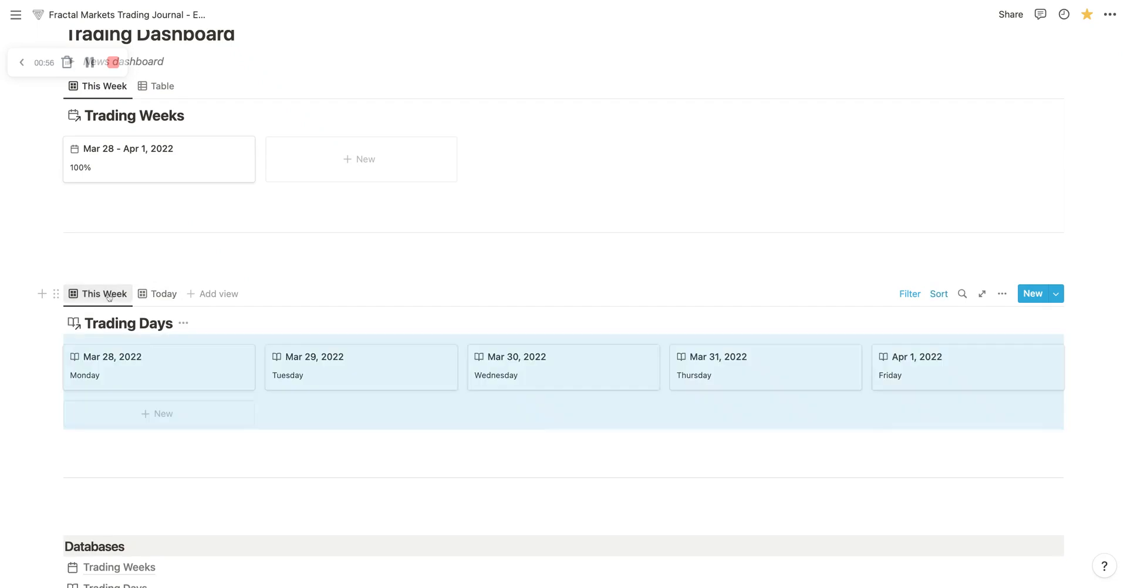
pyautogui.click(909, 294)
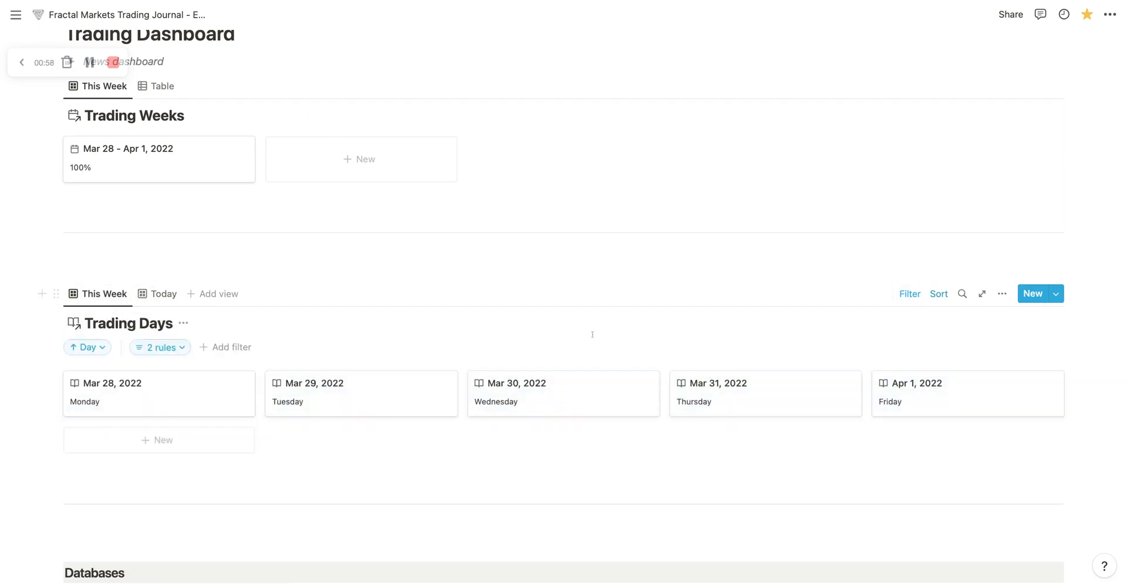
pyautogui.click(158, 347)
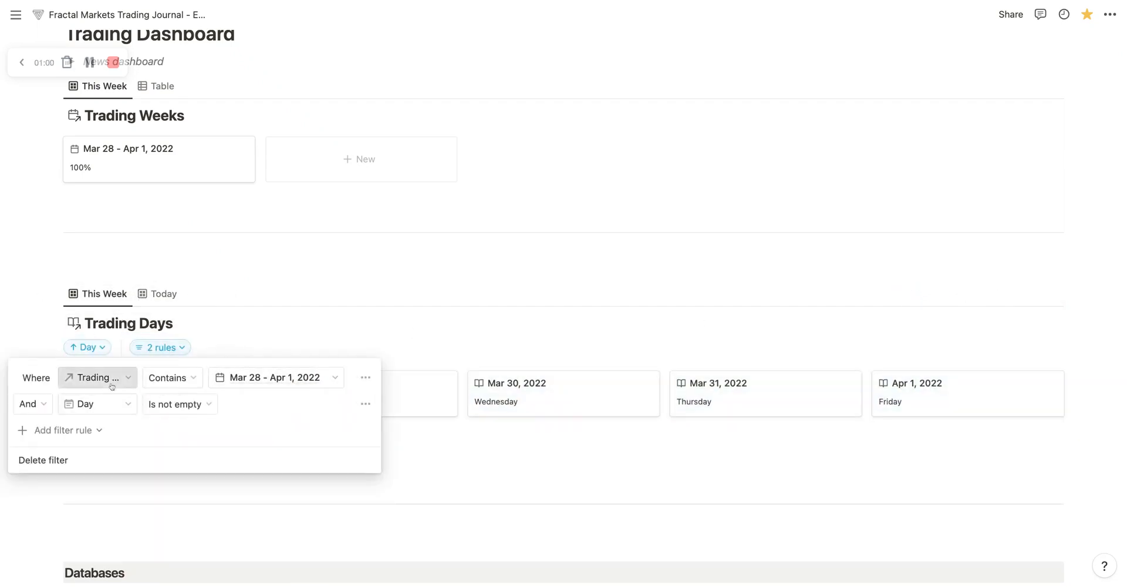
pyautogui.click(289, 333)
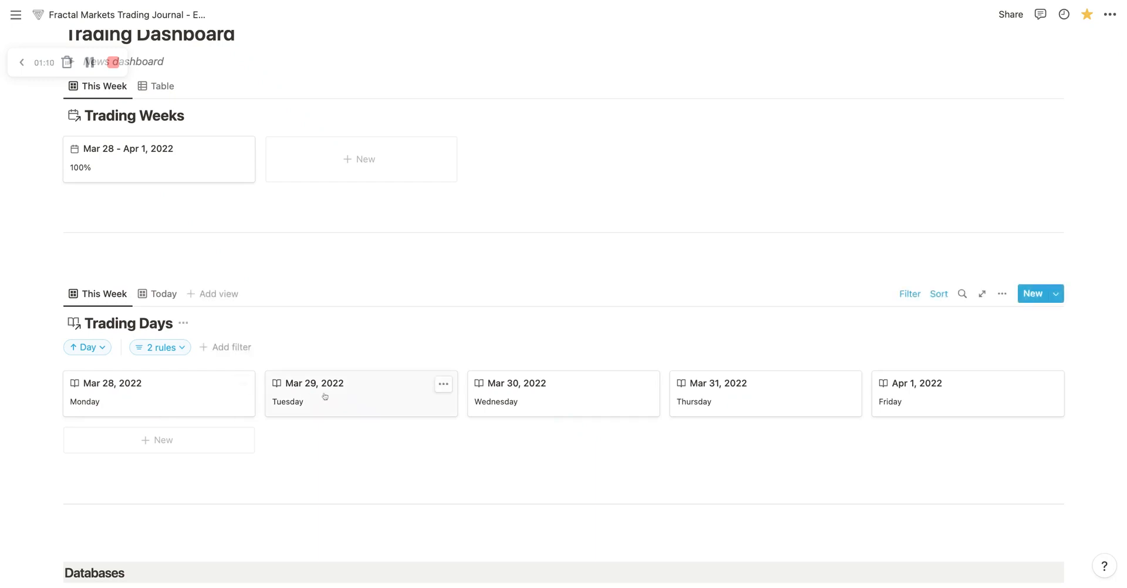
# Step: Open the Mar 28, 2022 trading day as a full page
pyautogui.click(158, 398)
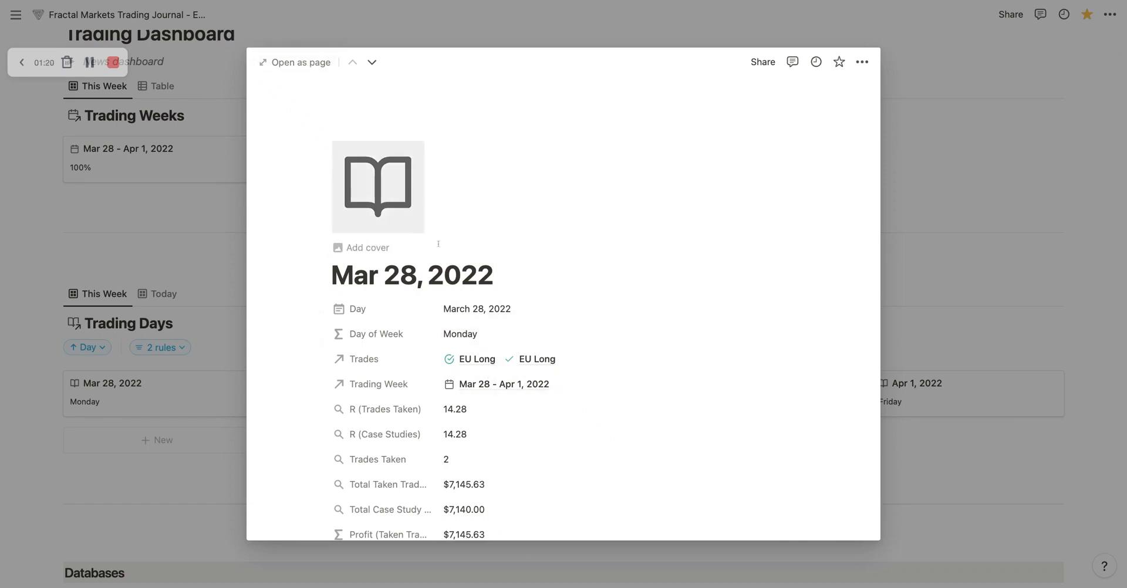
pyautogui.click(295, 63)
pyautogui.press('super+[')
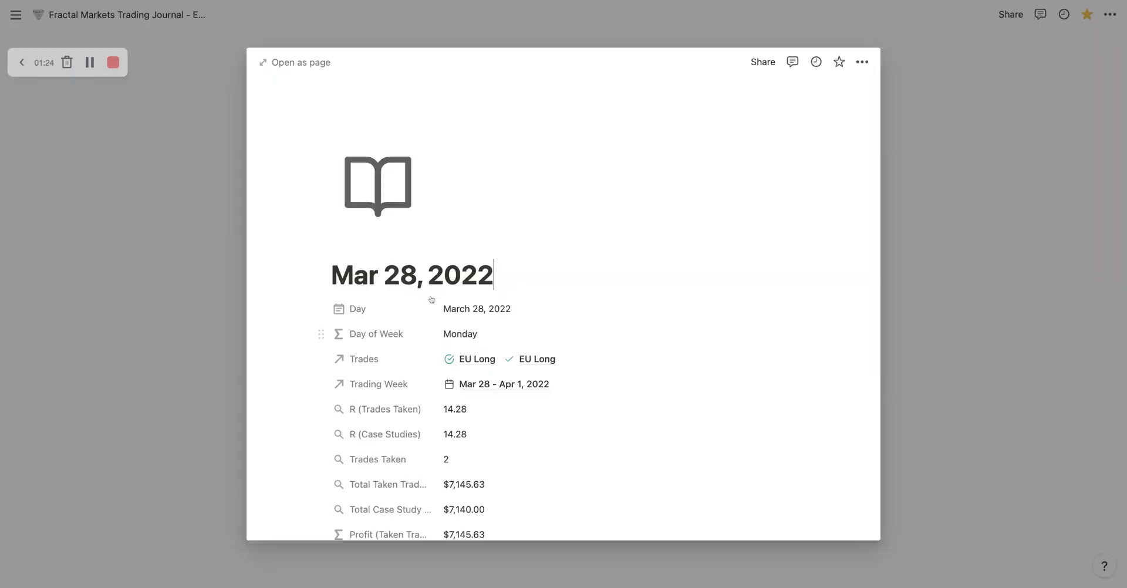
pyautogui.scroll(-2, 458, 289)
pyautogui.scroll(2, 458, 290)
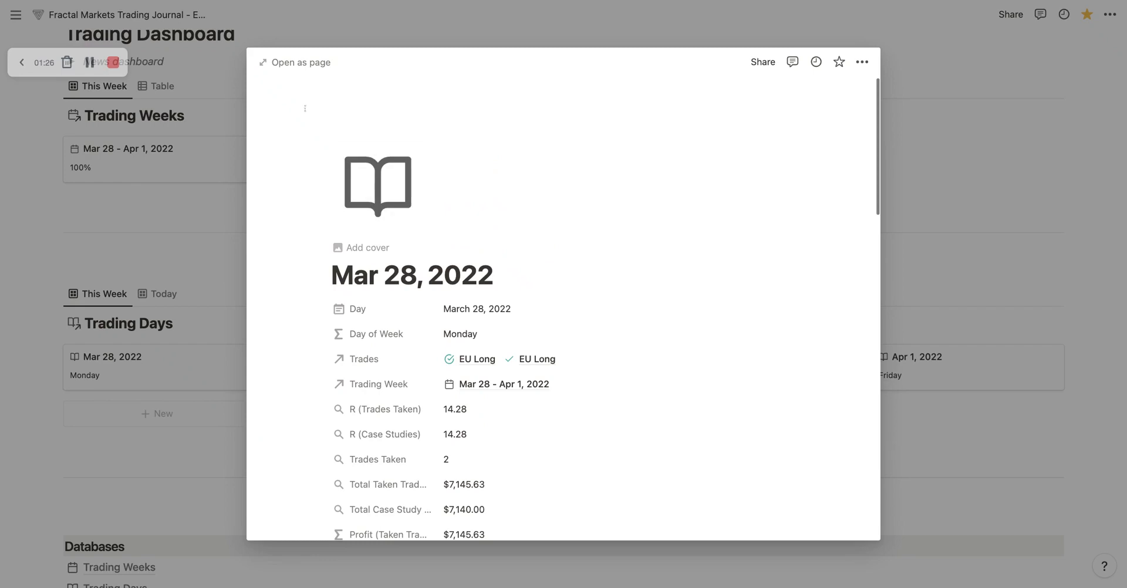
pyautogui.click(301, 63)
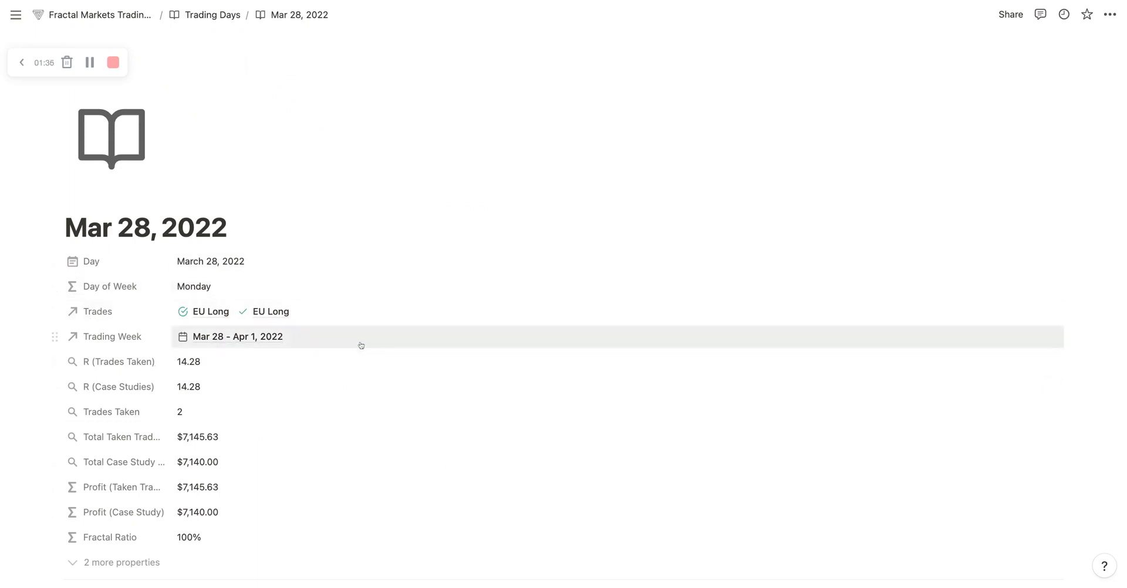
# Step: Examine the trading day's properties, briefly expanding the hidden ones and collapsing them again
pyautogui.scroll(-1, 388, 309)
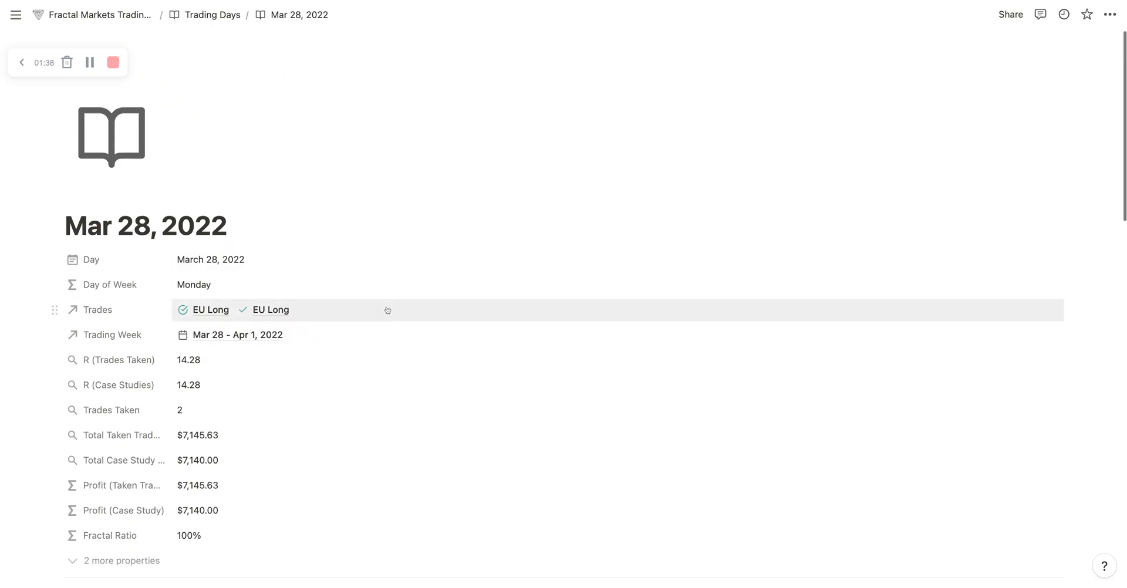
pyautogui.scroll(-5, 387, 310)
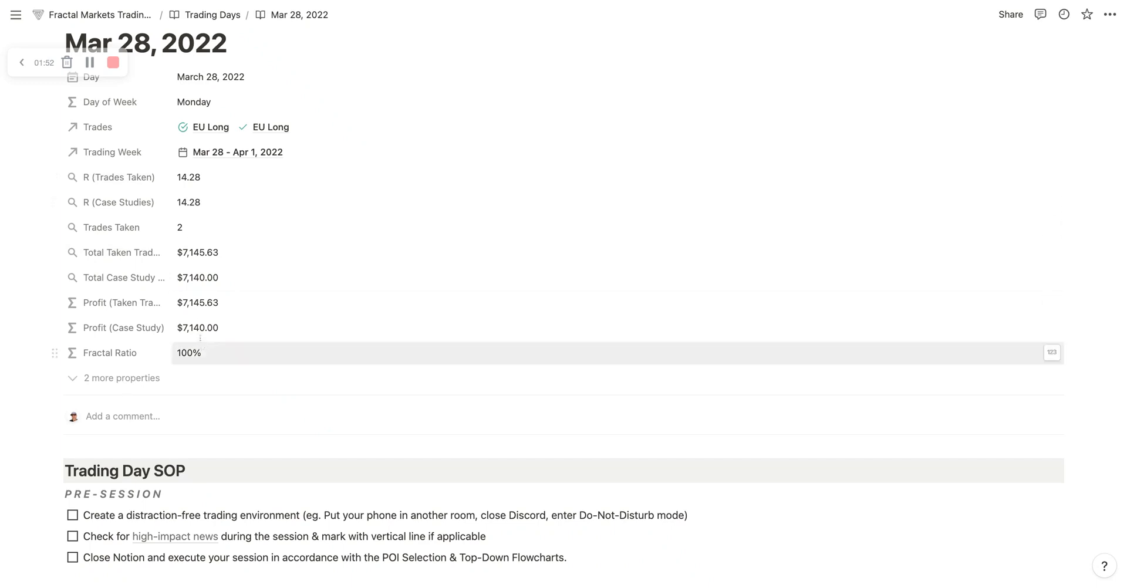
pyautogui.scroll(2, 117, 337)
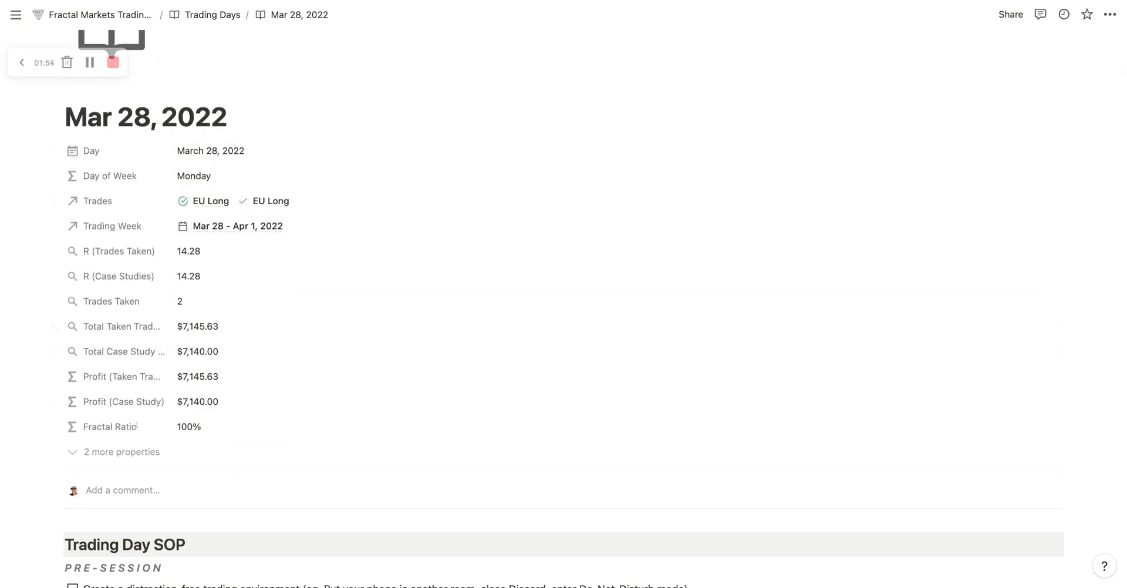
pyautogui.scroll(-1, 428, 436)
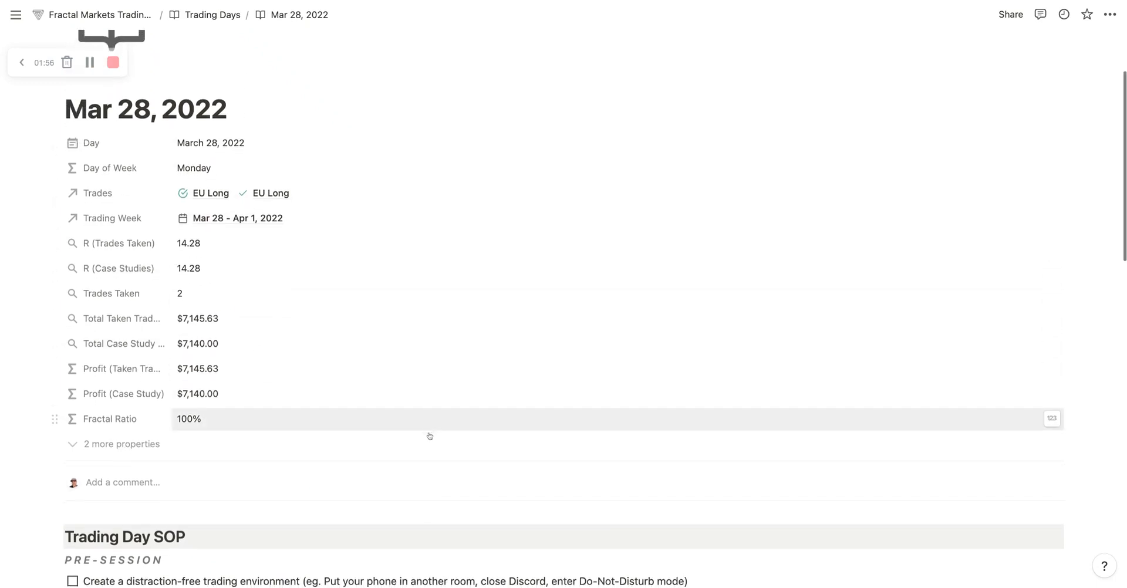
pyautogui.click(133, 433)
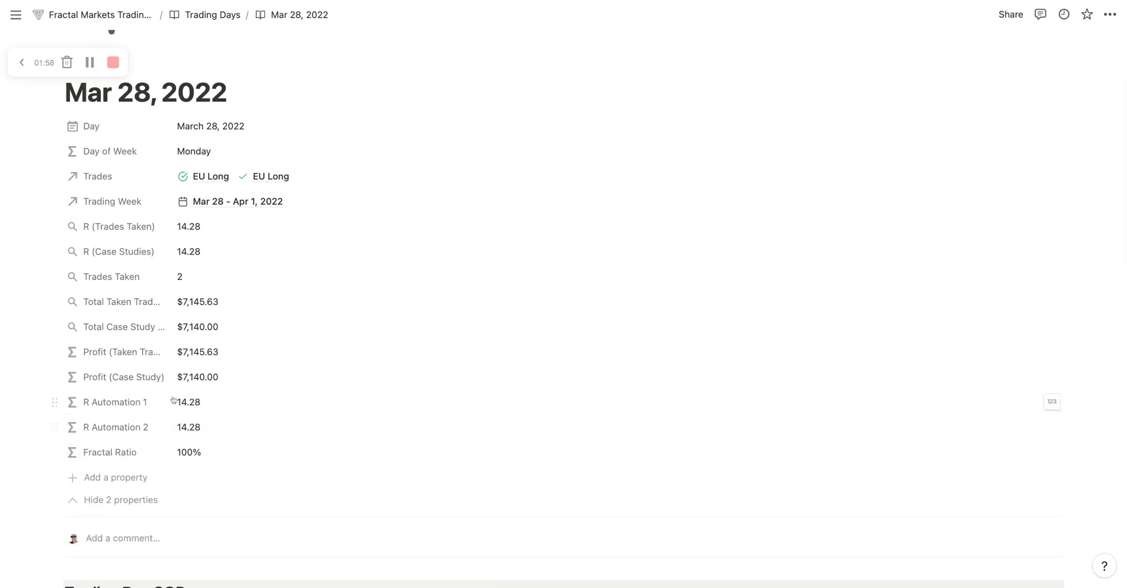
pyautogui.click(111, 500)
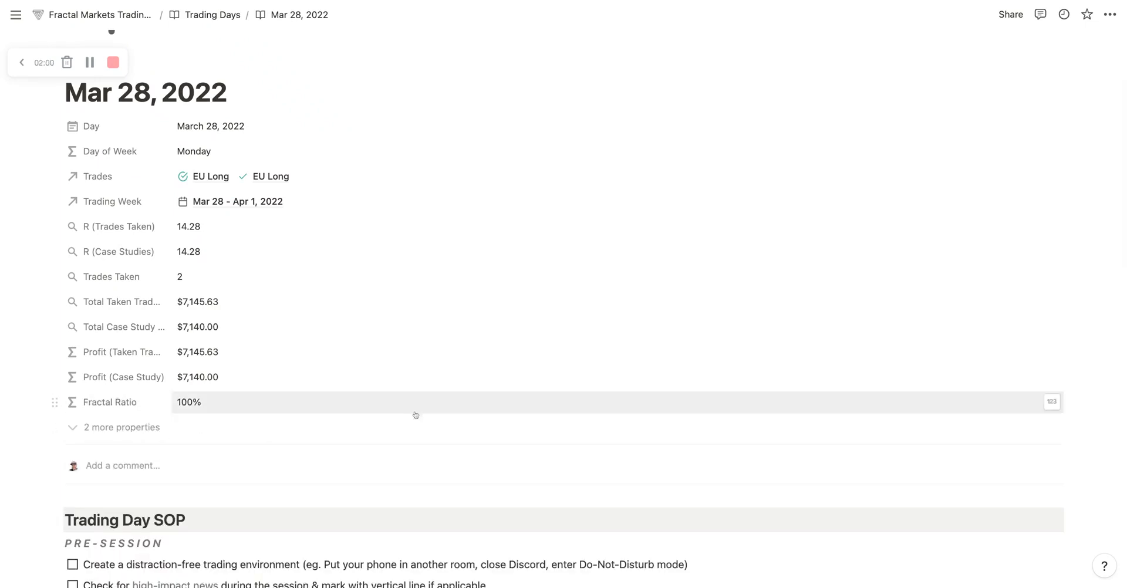
# Step: Examine the Trading Day SOP section, highlighting SOP in its heading and the PRE-SESSION label
pyautogui.scroll(-3, 508, 324)
pyautogui.scroll(-3, 509, 327)
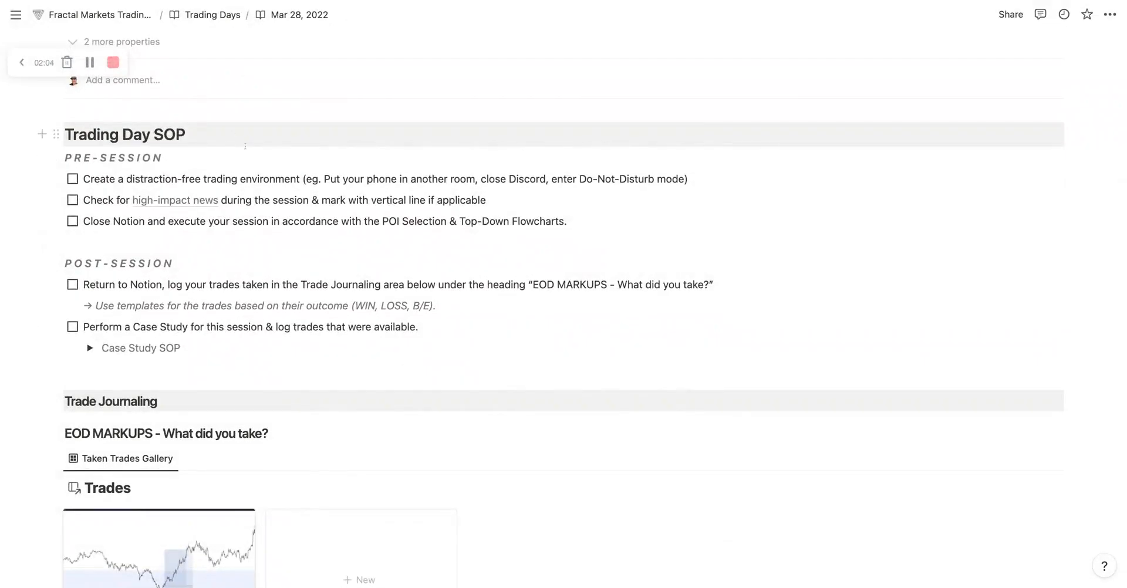
pyautogui.moveTo(154, 135); pyautogui.dragTo(185, 135)
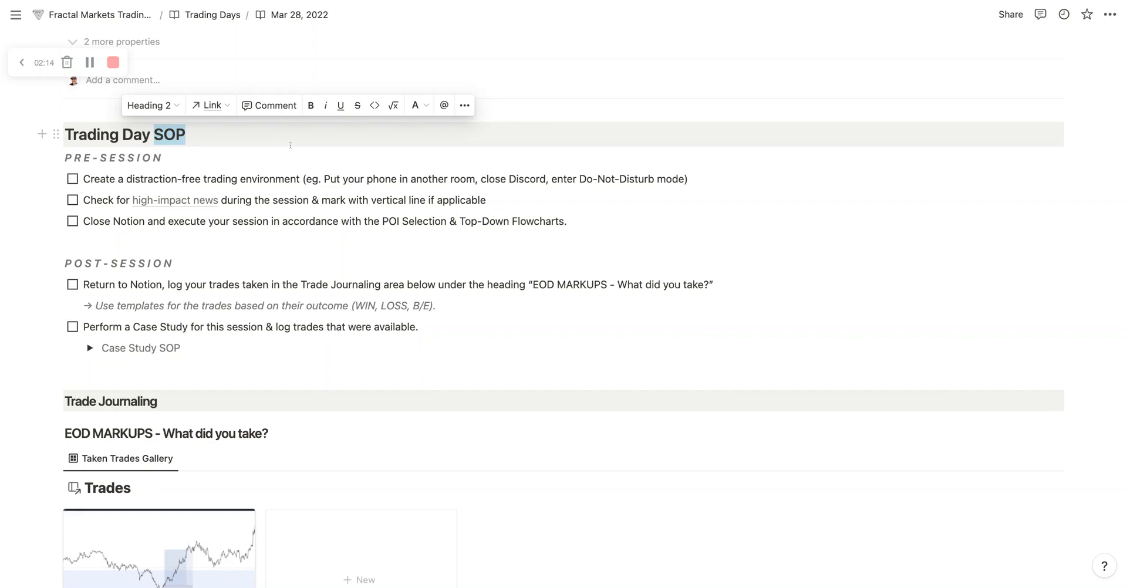
pyautogui.click(290, 145)
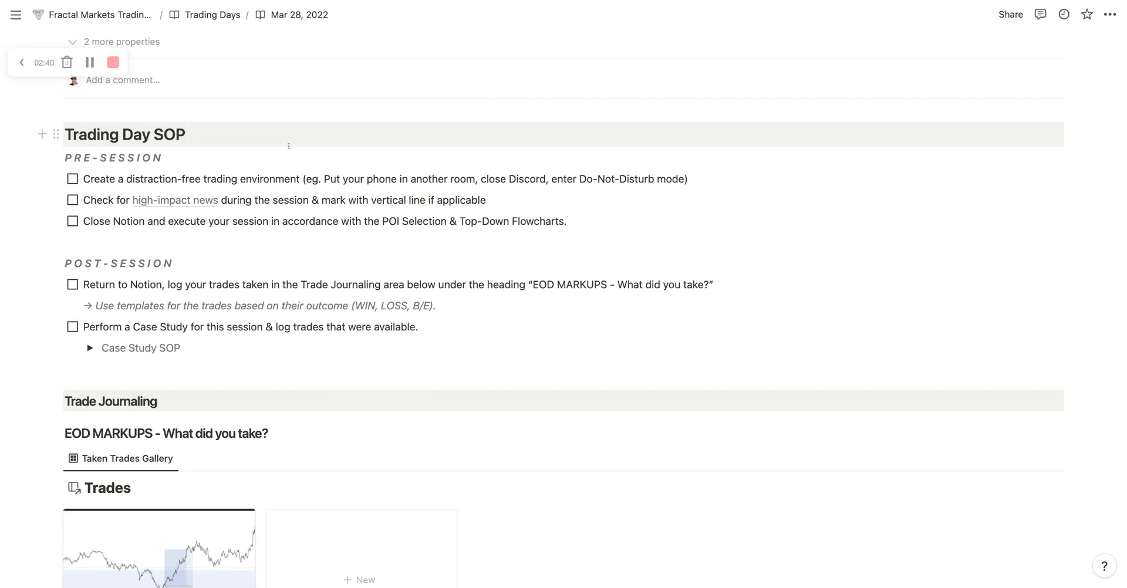
pyautogui.click(288, 146)
pyautogui.moveTo(66, 157); pyautogui.dragTo(163, 158)
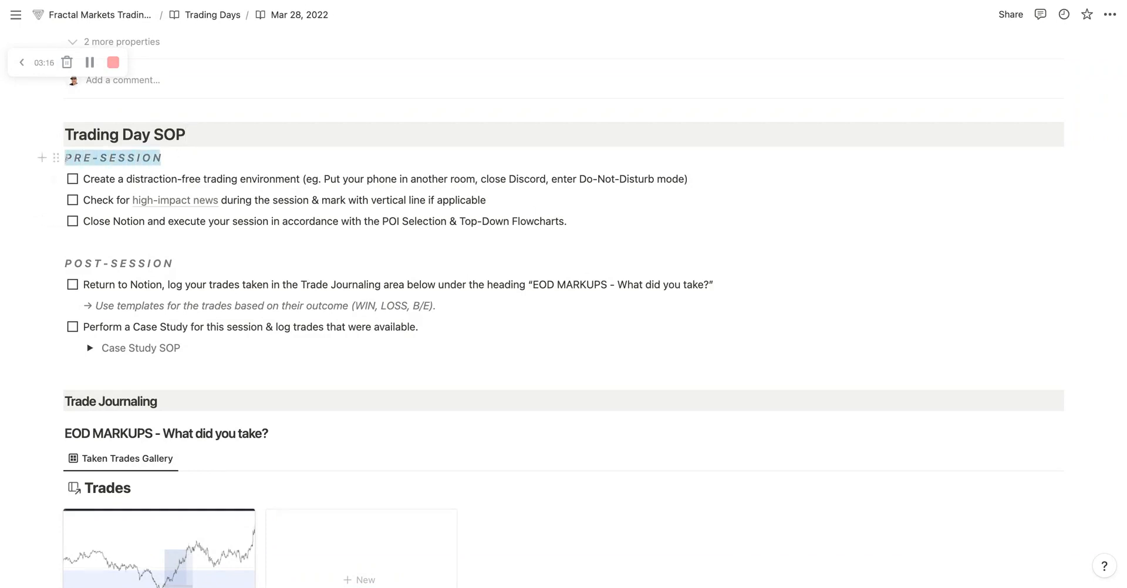
# Step: Underline the POST-SESSION label and remove the underline again
pyautogui.moveTo(127, 263); pyautogui.dragTo(65, 263)
pyautogui.click(225, 238)
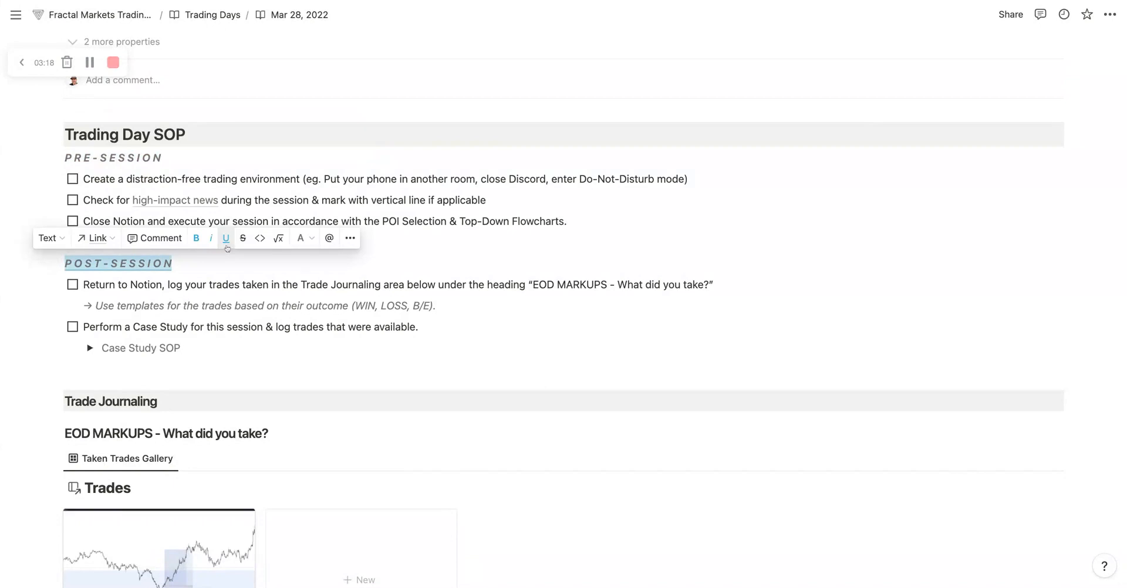
pyautogui.click(226, 242)
pyautogui.click(238, 265)
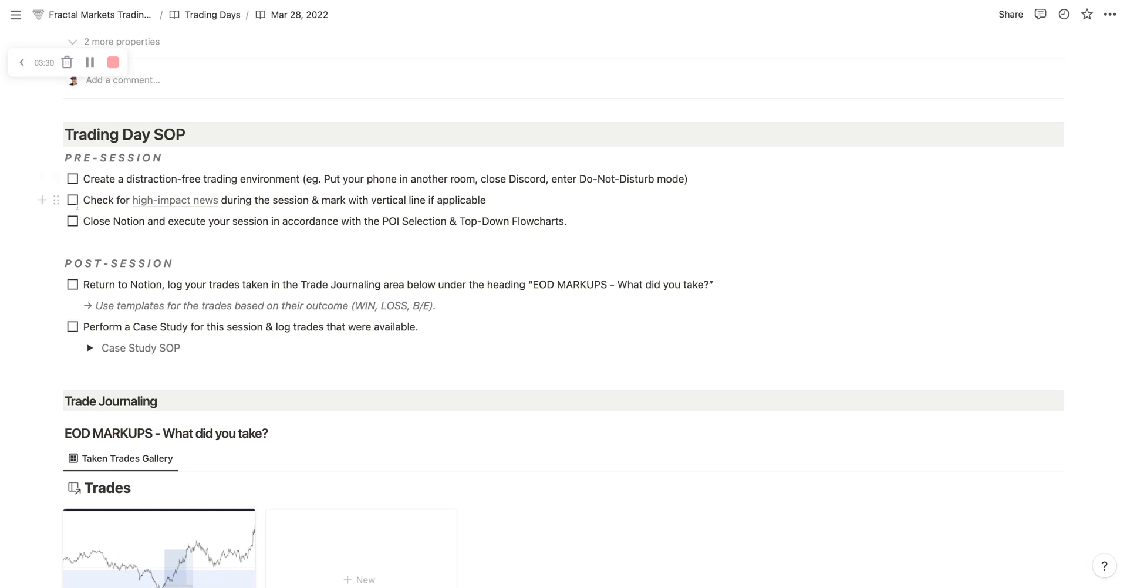
# Step: Read the pre-session and post-session checklist items, highlighting the wording on closing Notion and logging trades
pyautogui.moveTo(204, 208)
pyautogui.scroll(-2, 129, 223)
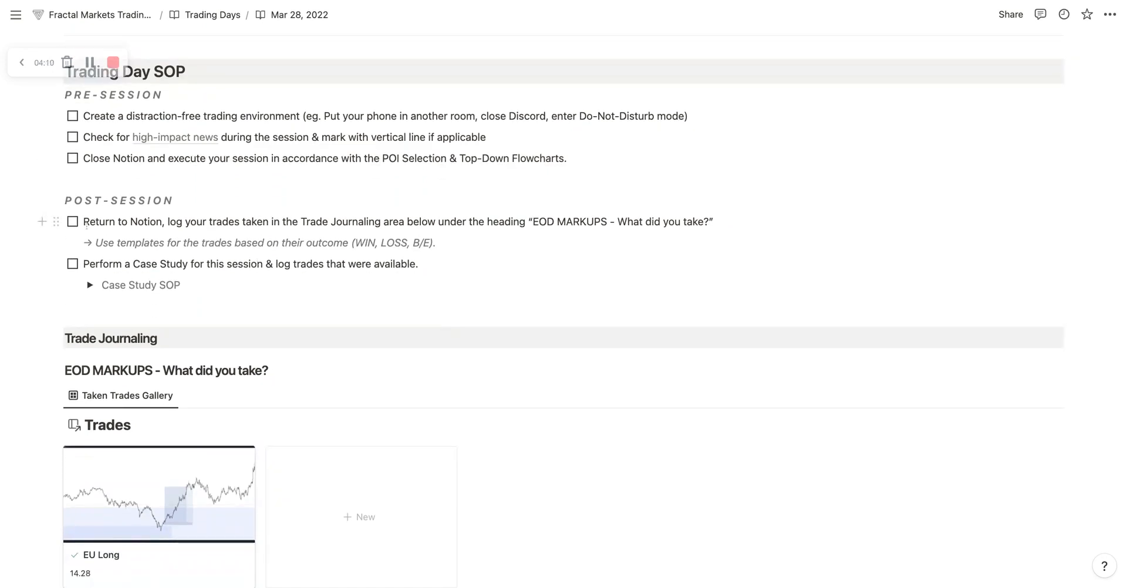
pyautogui.moveTo(92, 159); pyautogui.dragTo(139, 158)
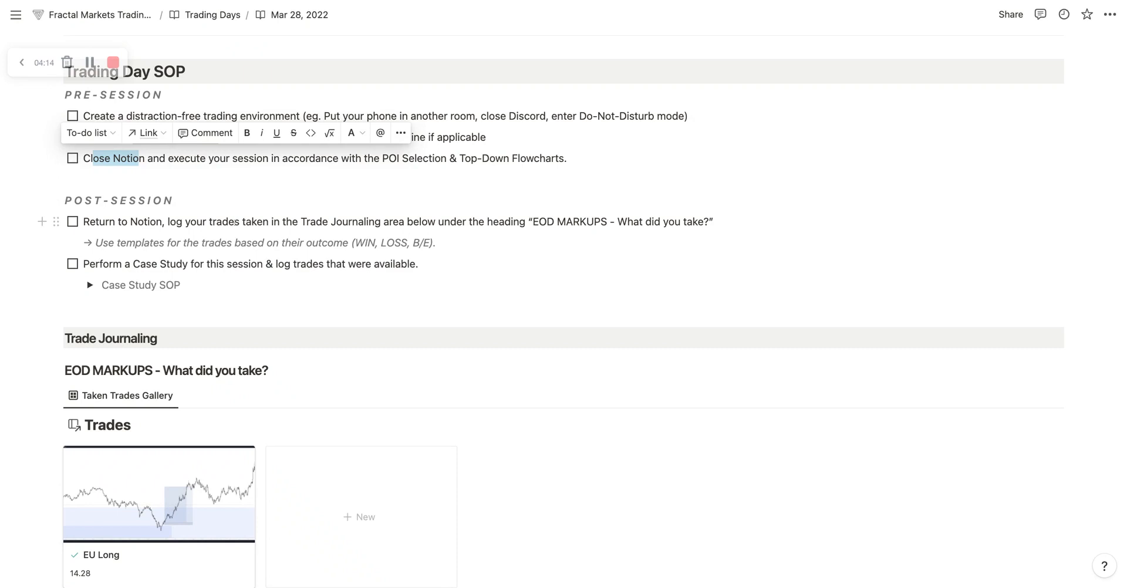
pyautogui.moveTo(168, 222); pyautogui.dragTo(203, 222)
pyautogui.click(320, 222)
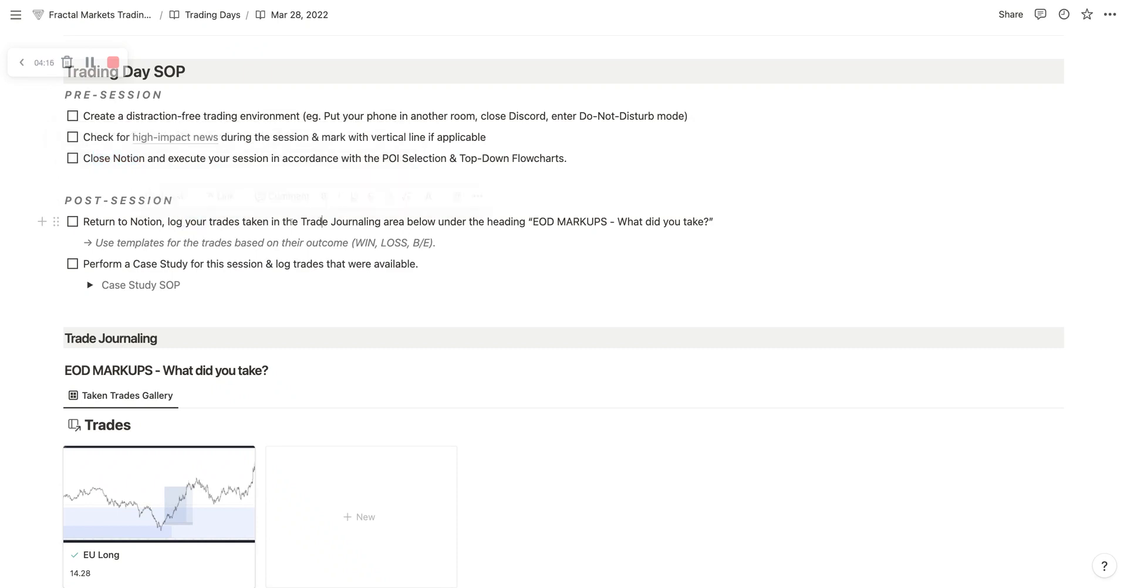
# Step: Check off the post-session item about logging taken trades in the Trade Journaling area
pyautogui.moveTo(274, 222); pyautogui.dragTo(413, 222)
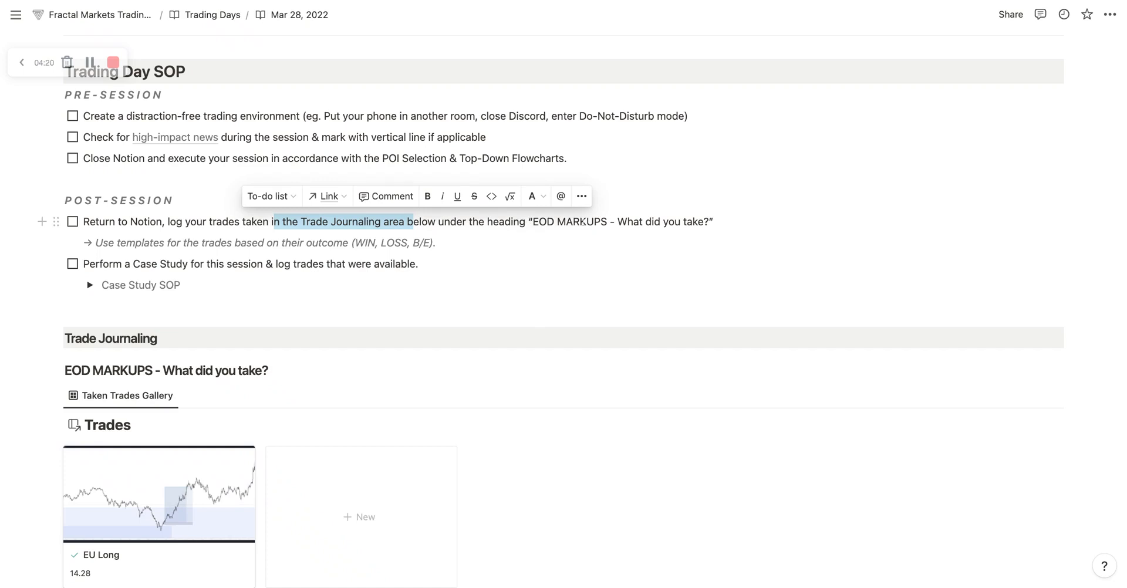
pyautogui.scroll(-2, 145, 343)
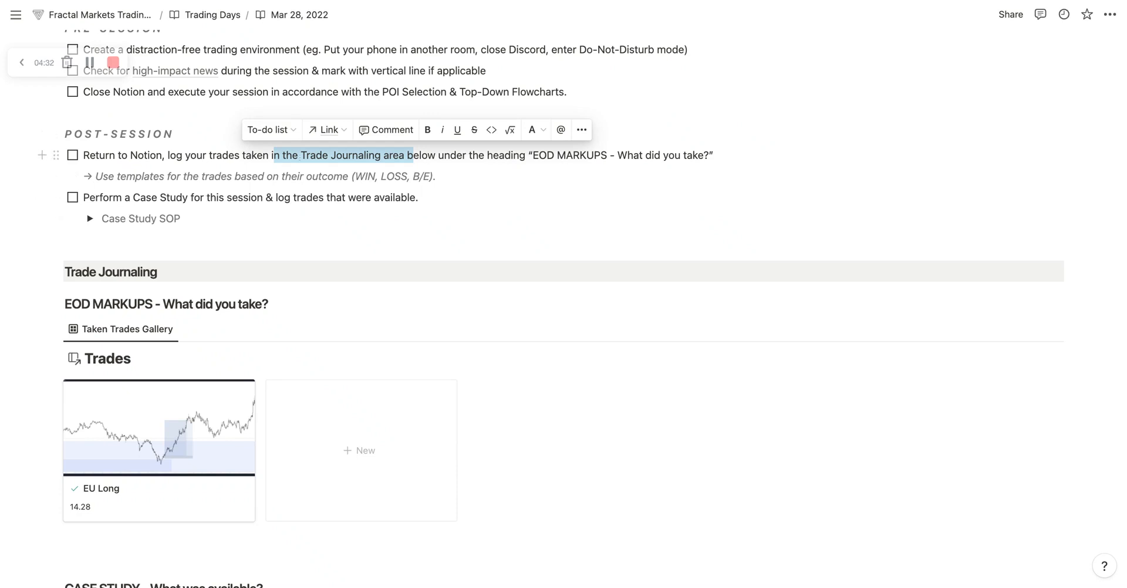
pyautogui.click(72, 155)
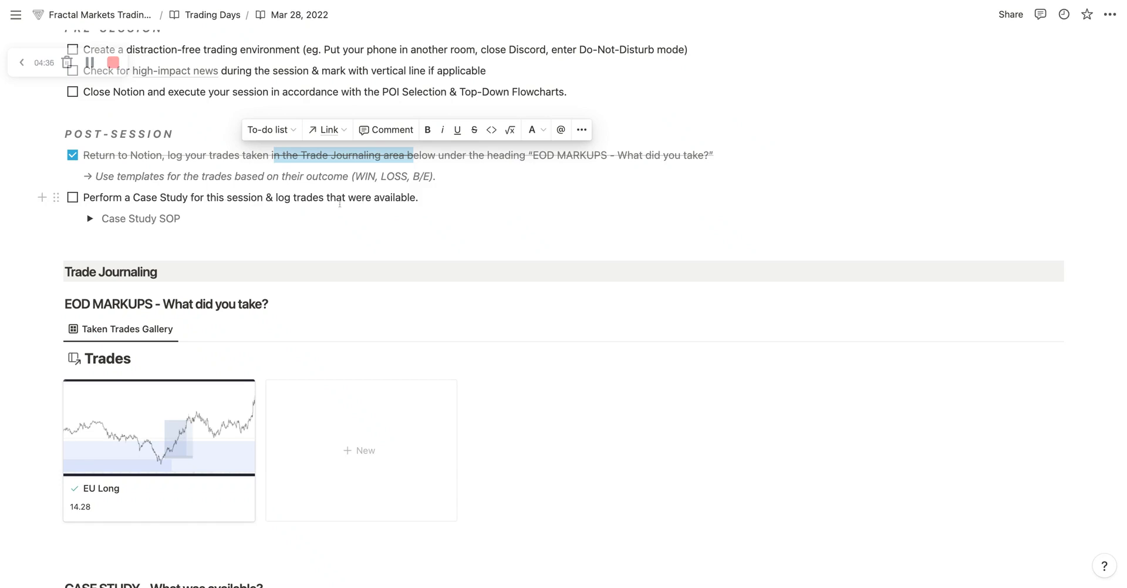
# Step: Expand the Case Study SOP and read its CASE STUDY description, highlighting the top-down analysis paragraph
pyautogui.moveTo(179, 219); pyautogui.dragTo(159, 218)
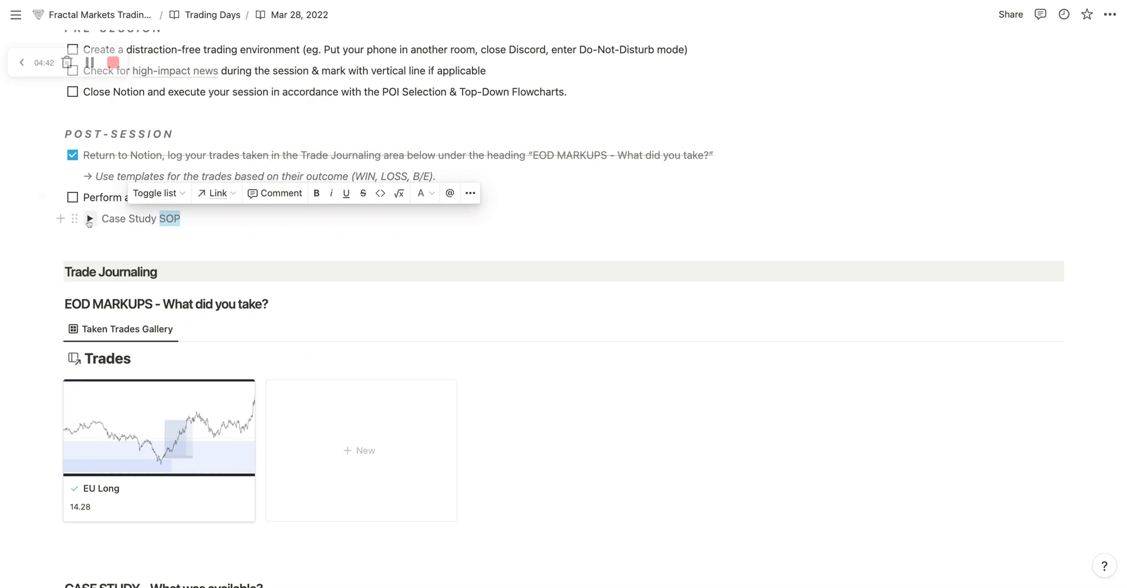
pyautogui.click(89, 221)
pyautogui.scroll(-1, 591, 370)
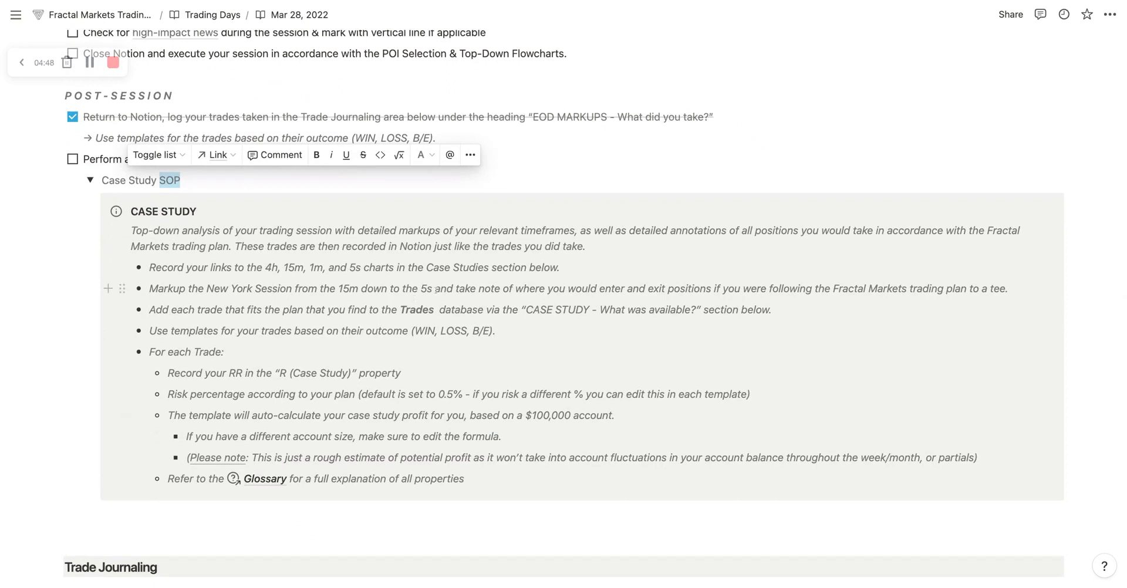
pyautogui.scroll(-1, 435, 288)
pyautogui.moveTo(200, 224)
pyautogui.mouseDown()
pyautogui.moveTo(131, 224)
pyautogui.moveTo(984, 225)
pyautogui.moveTo(166, 225)
pyautogui.moveTo(247, 241)
pyautogui.moveTo(587, 241)
pyautogui.mouseUp()
pyautogui.click(590, 242)
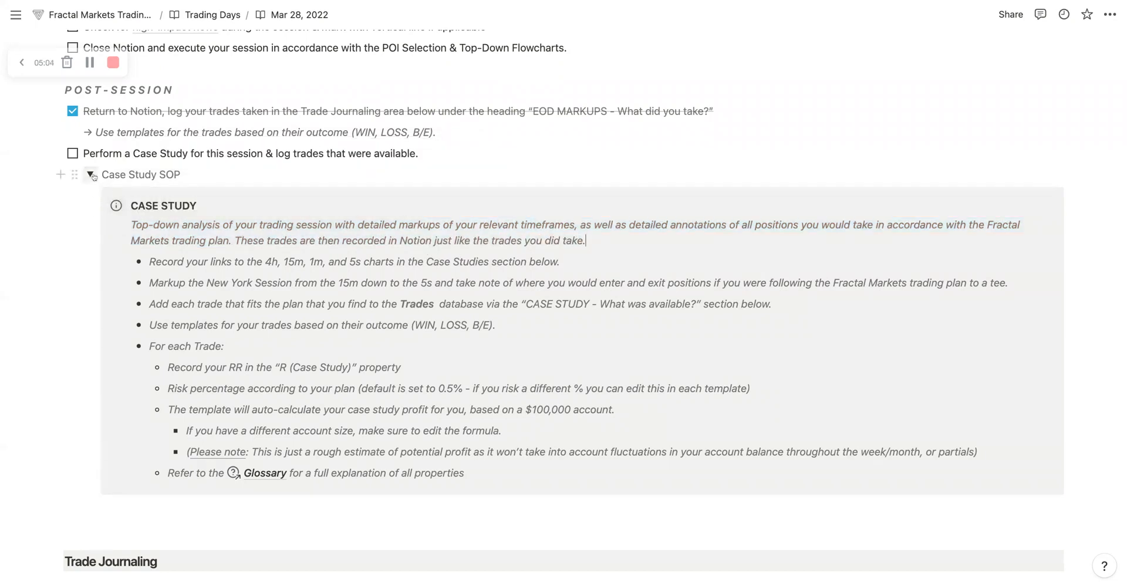
# Step: Collapse the Case Study SOP and look over the taken-trades and case-study galleries in the Trade Journaling section
pyautogui.click(90, 174)
pyautogui.scroll(-3, 358, 277)
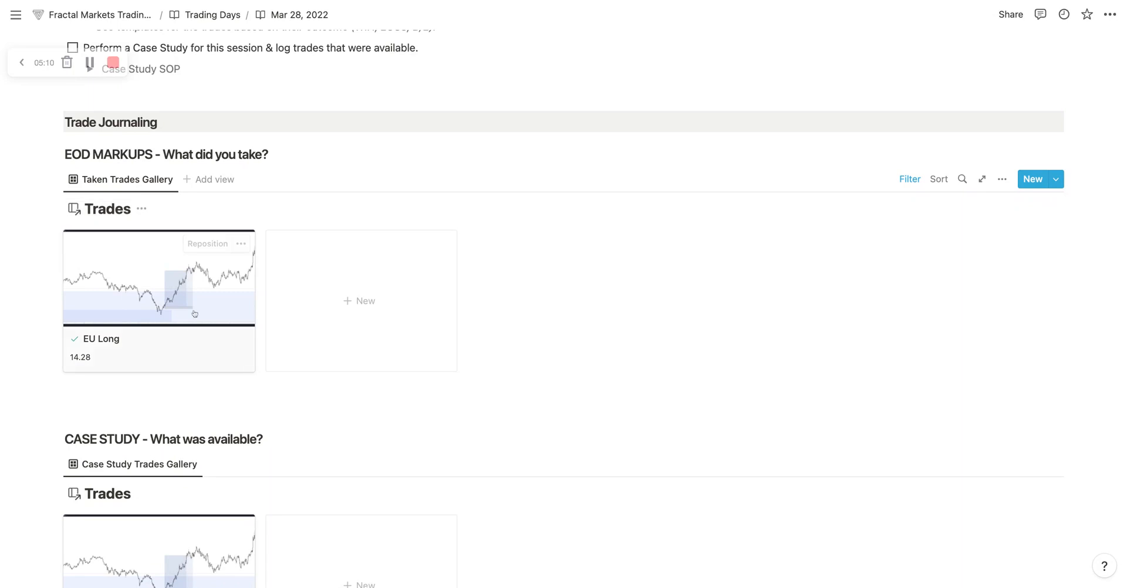
pyautogui.scroll(-1, 194, 316)
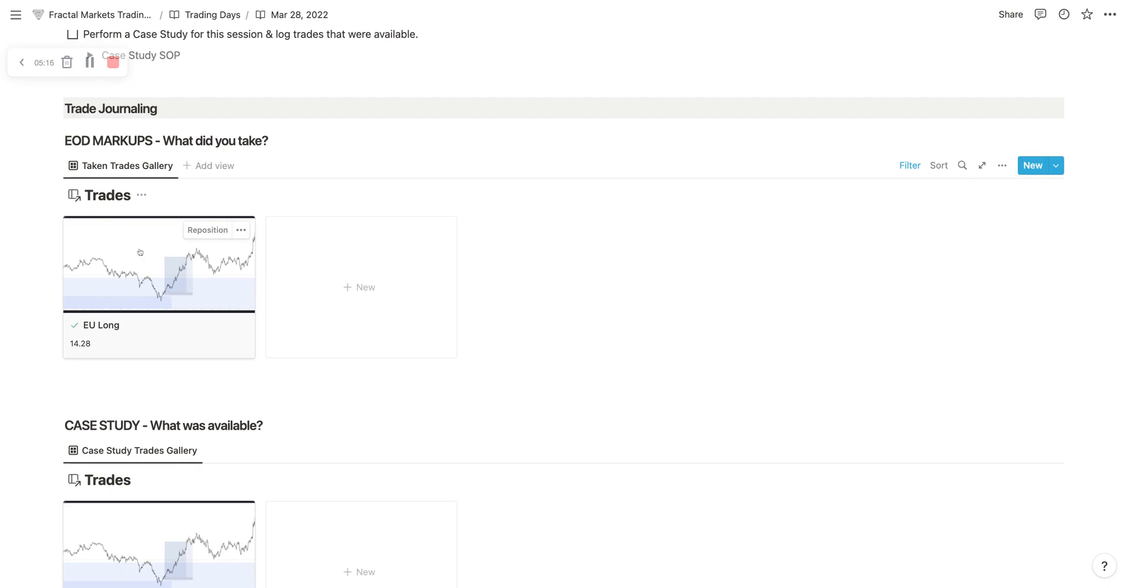
pyautogui.scroll(-4, 262, 355)
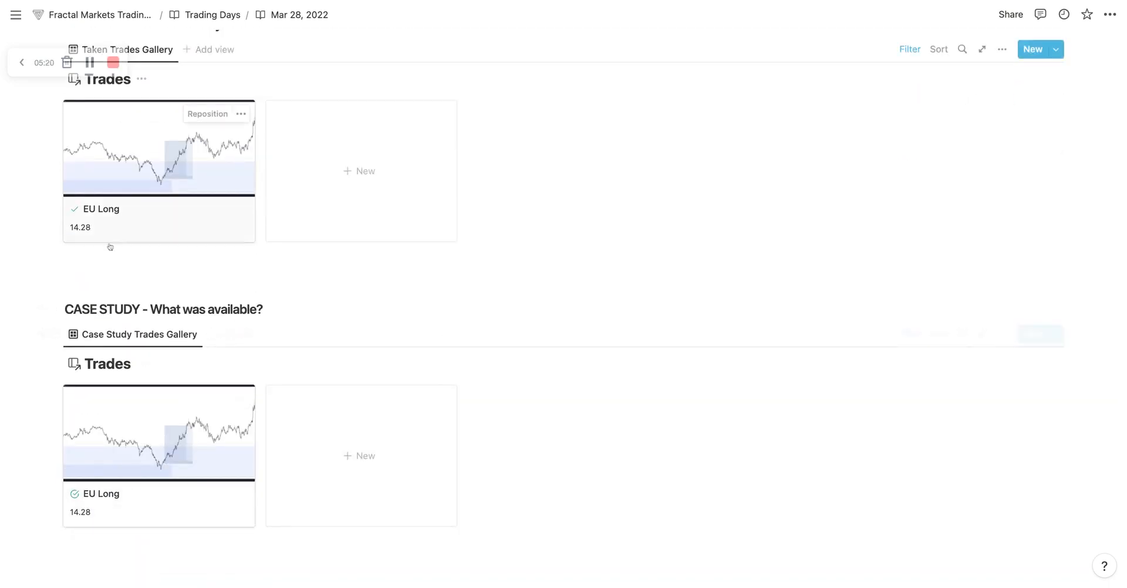
pyautogui.scroll(2, 117, 258)
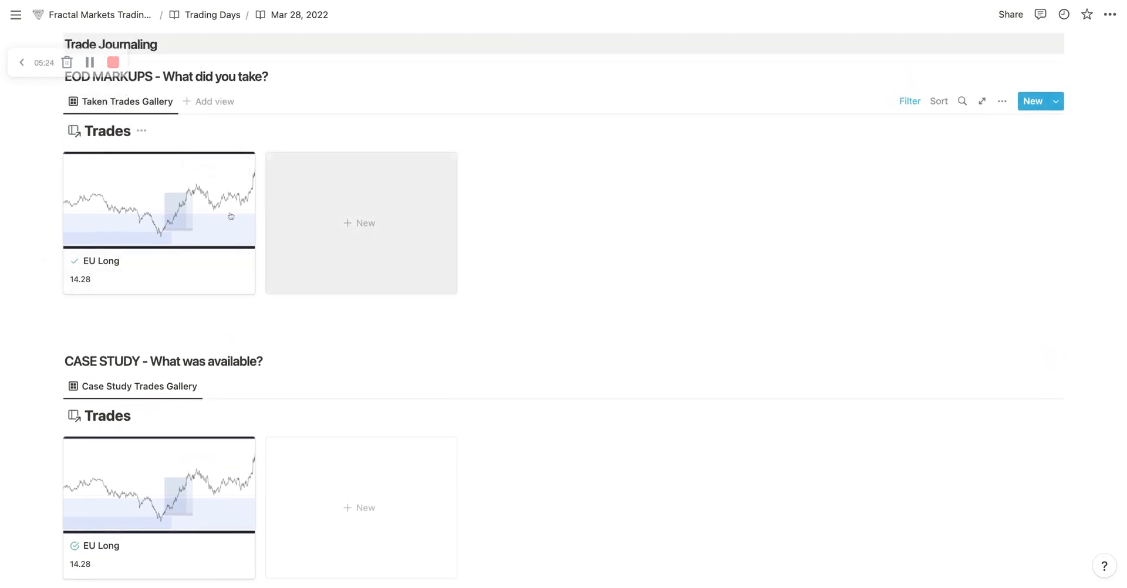
pyautogui.scroll(-1, 587, 252)
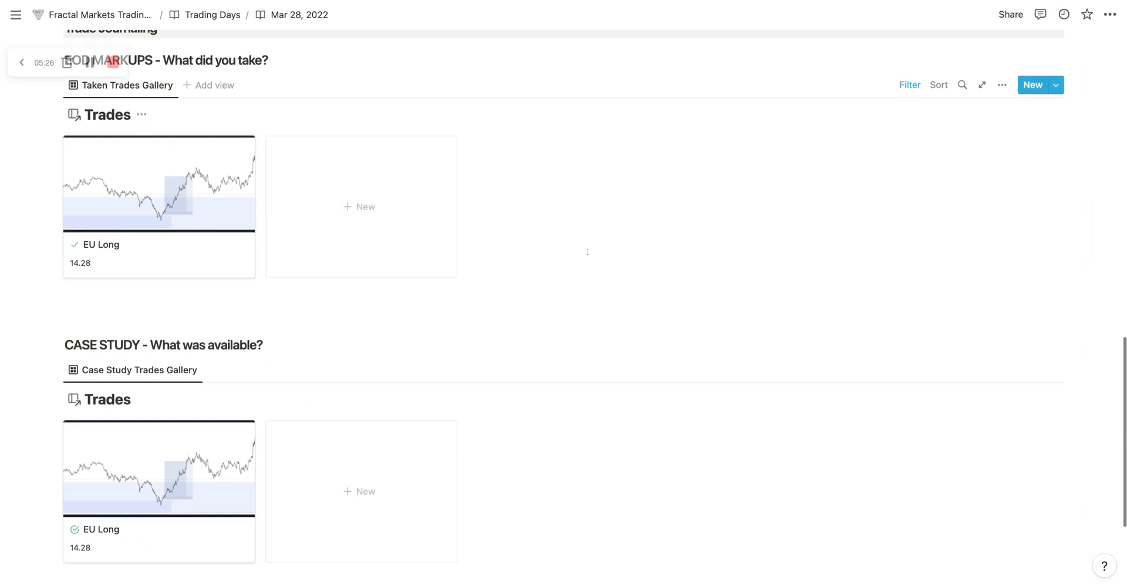
pyautogui.scroll(-5, 580, 245)
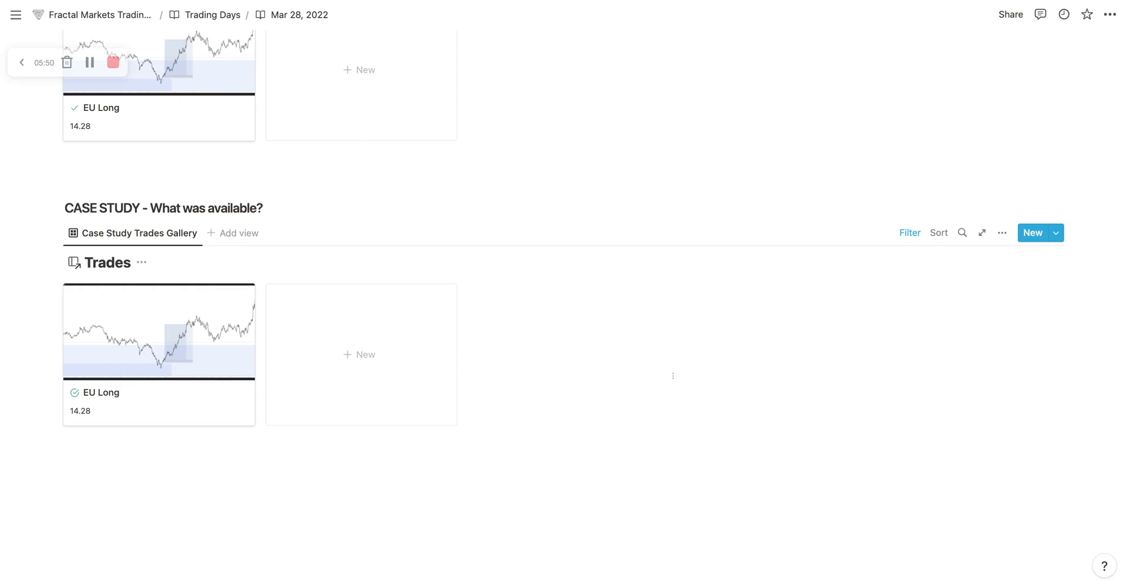
pyautogui.scroll(5, 642, 352)
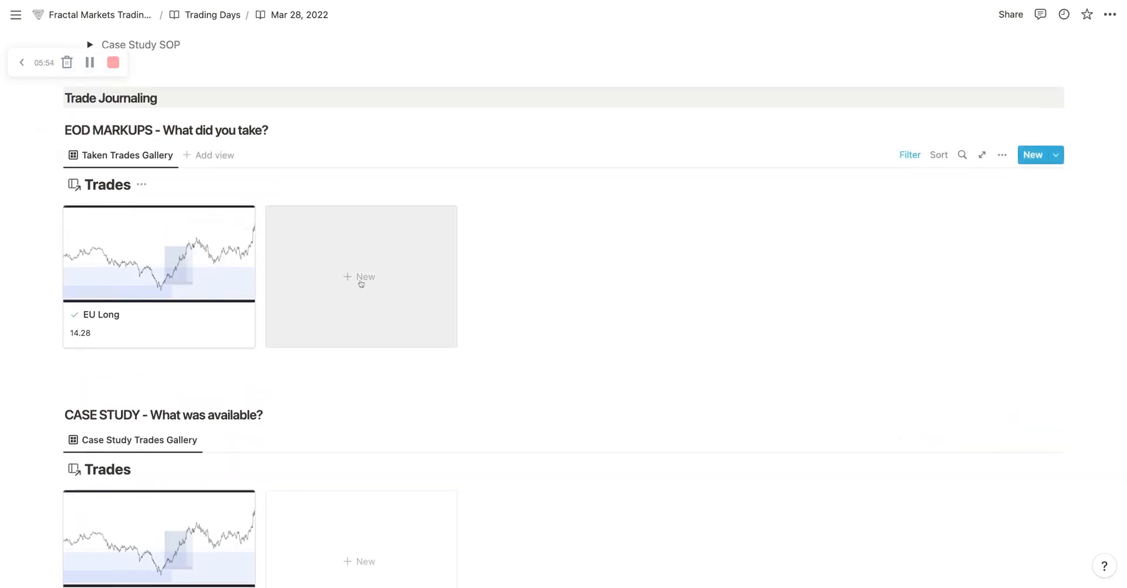
# Step: Check off all three pre-session items in the Trading Day SOP
pyautogui.scroll(10, 370, 284)
pyautogui.scroll(5, 502, 313)
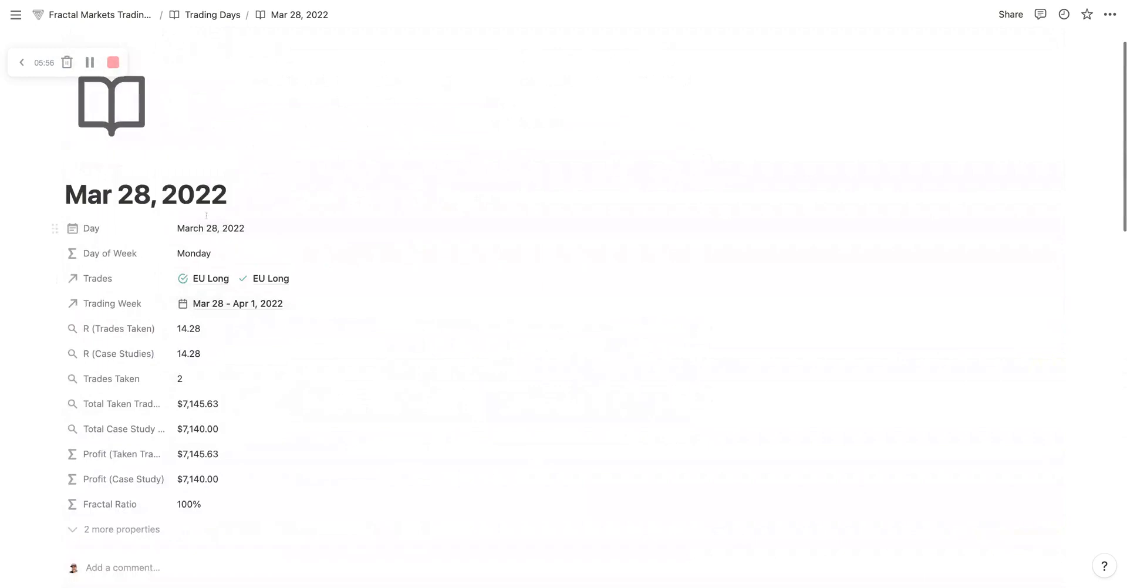
pyautogui.scroll(-6, 501, 313)
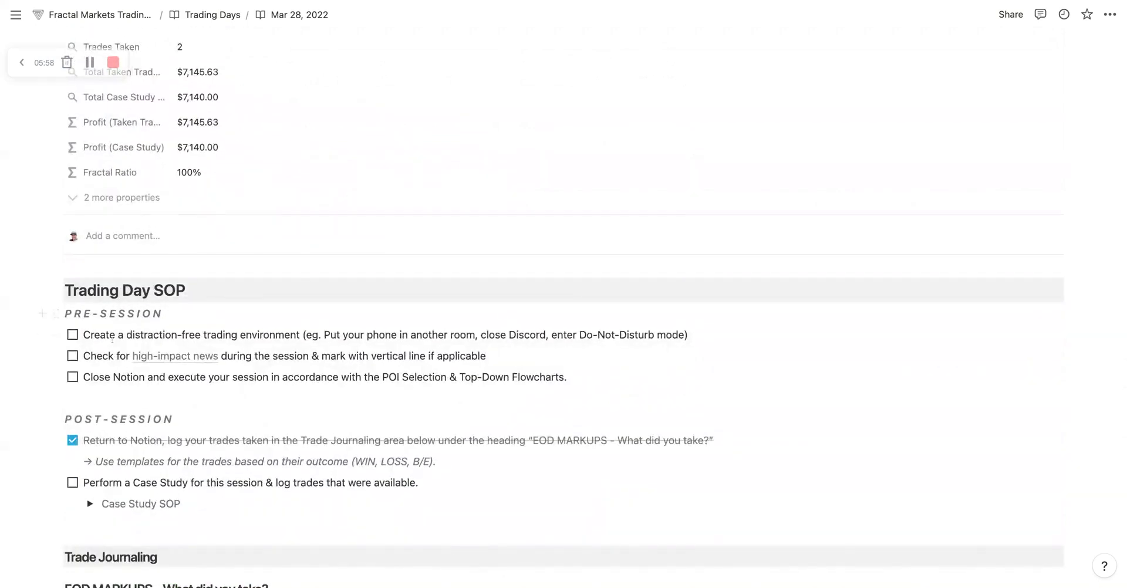
pyautogui.click(72, 334)
pyautogui.click(73, 356)
pyautogui.click(73, 377)
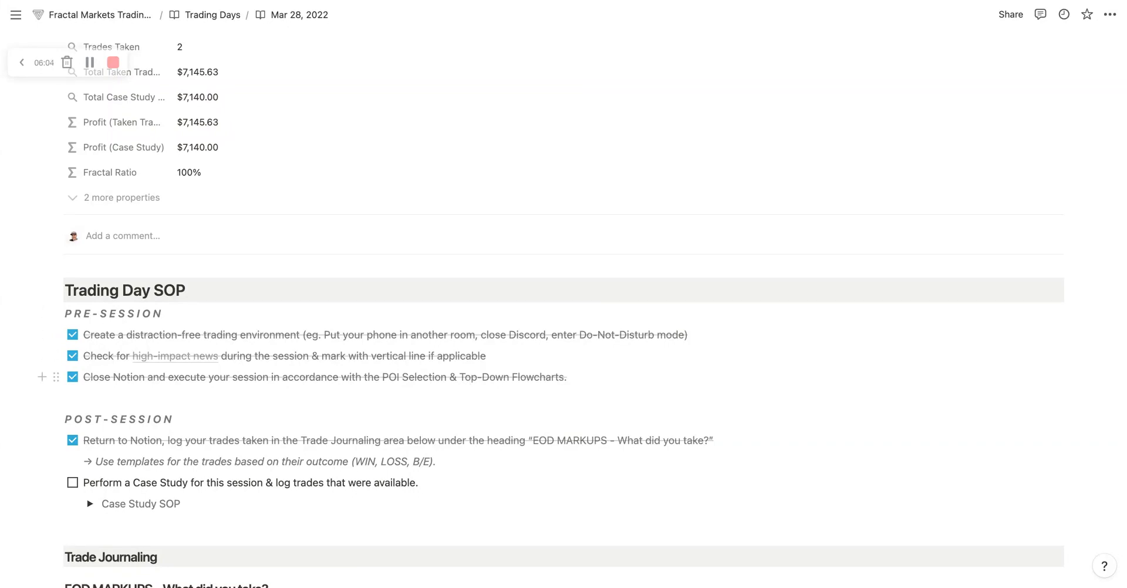
# Step: Uncheck the post-session item about logging taken trades in the Trade Journaling area
pyautogui.scroll(-1, 72, 377)
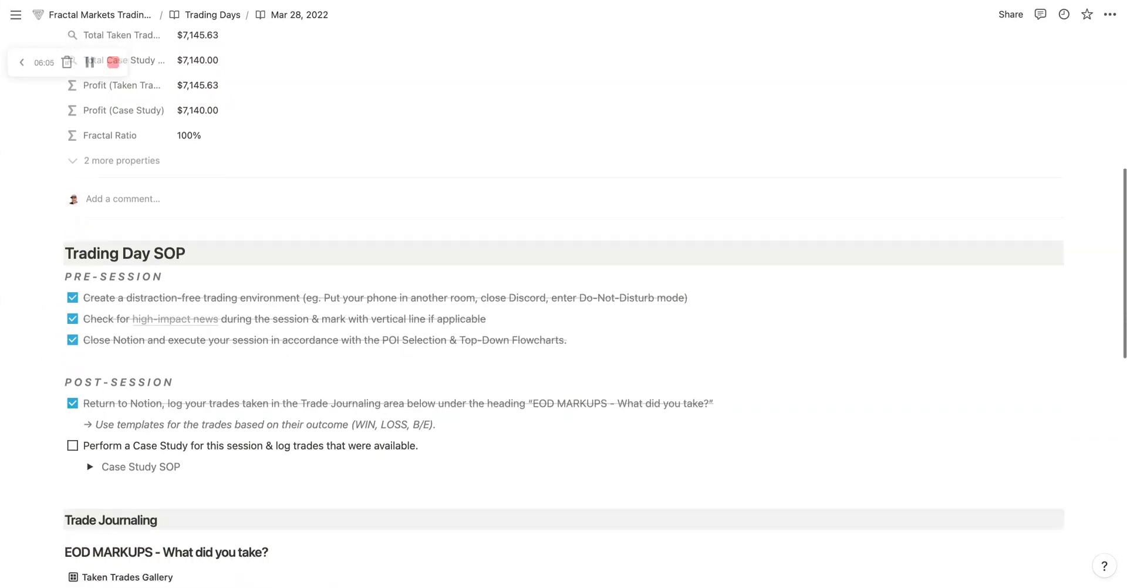
pyautogui.click(72, 403)
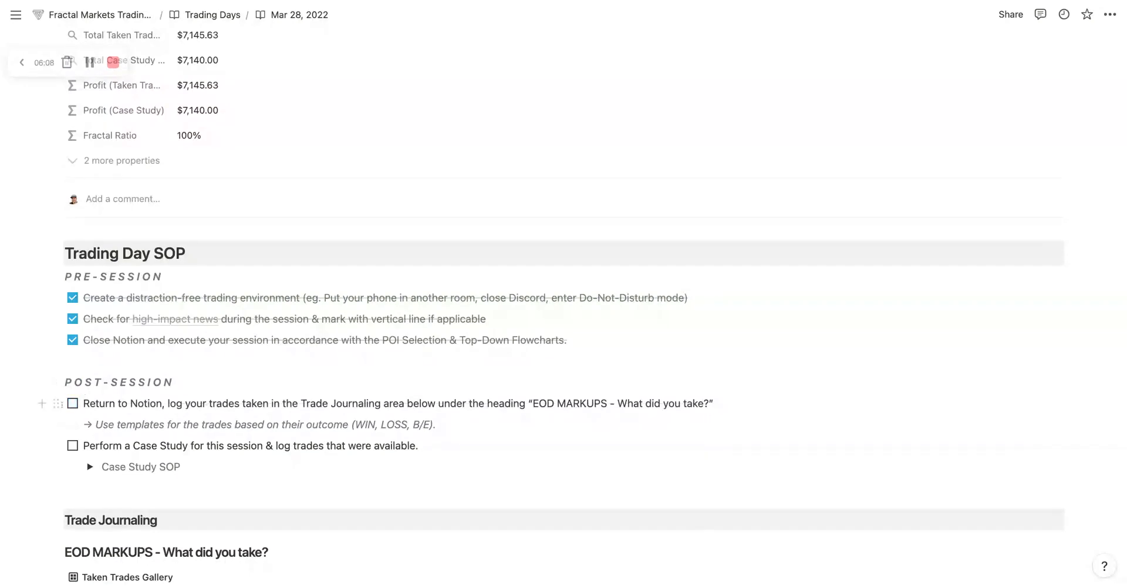
pyautogui.click(57, 403)
pyautogui.press('Escape')
pyautogui.scroll(-1, 631, 441)
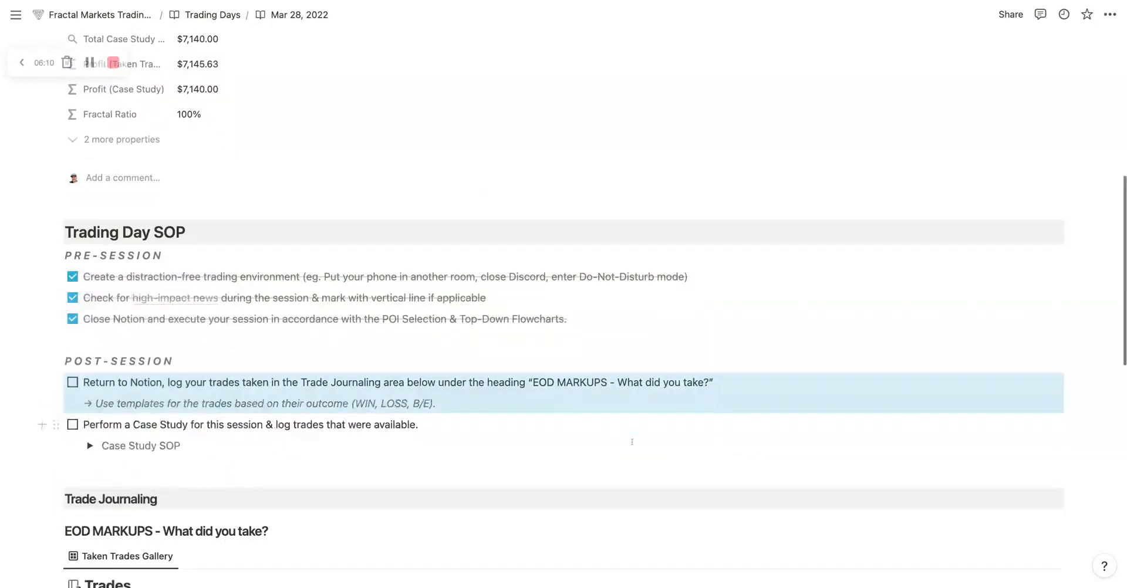
# Step: Add a new trade to the Taken Trades Gallery and set its date to March 28, 2022
pyautogui.scroll(-5, 632, 442)
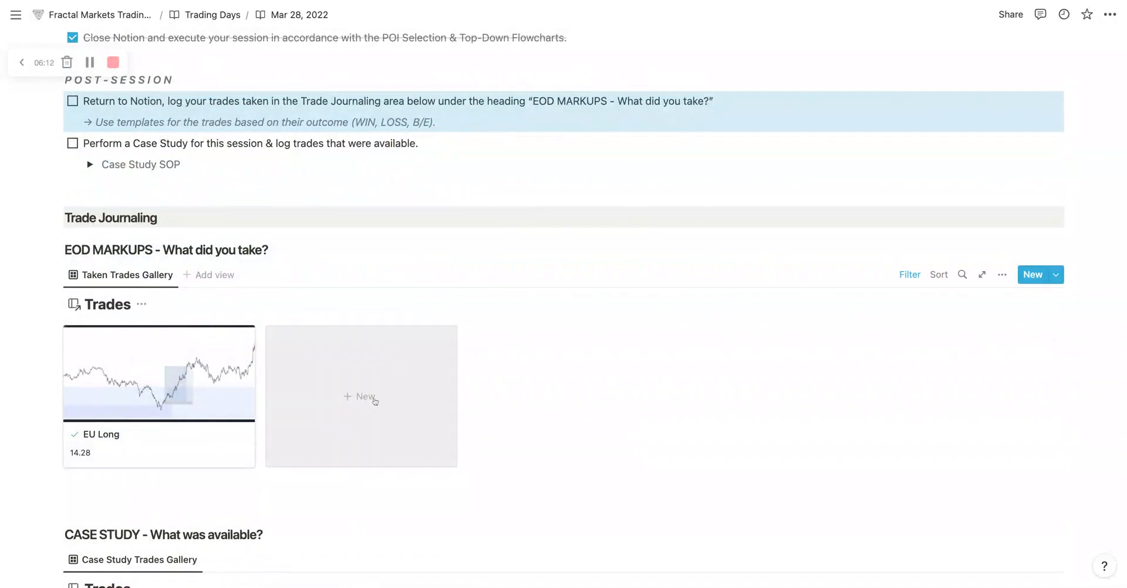
pyautogui.click(374, 401)
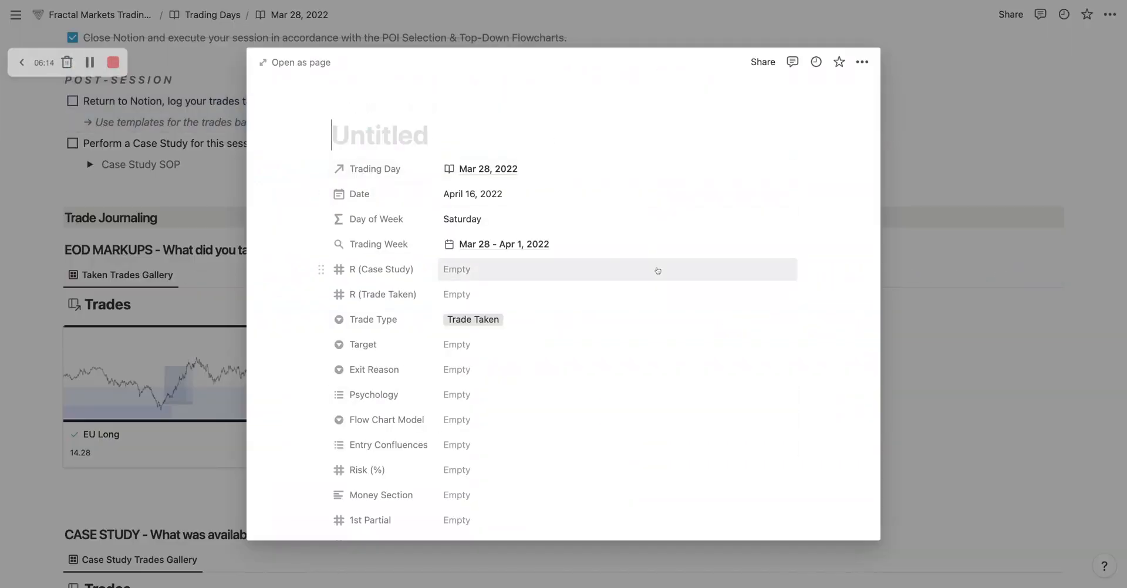
pyautogui.click(477, 196)
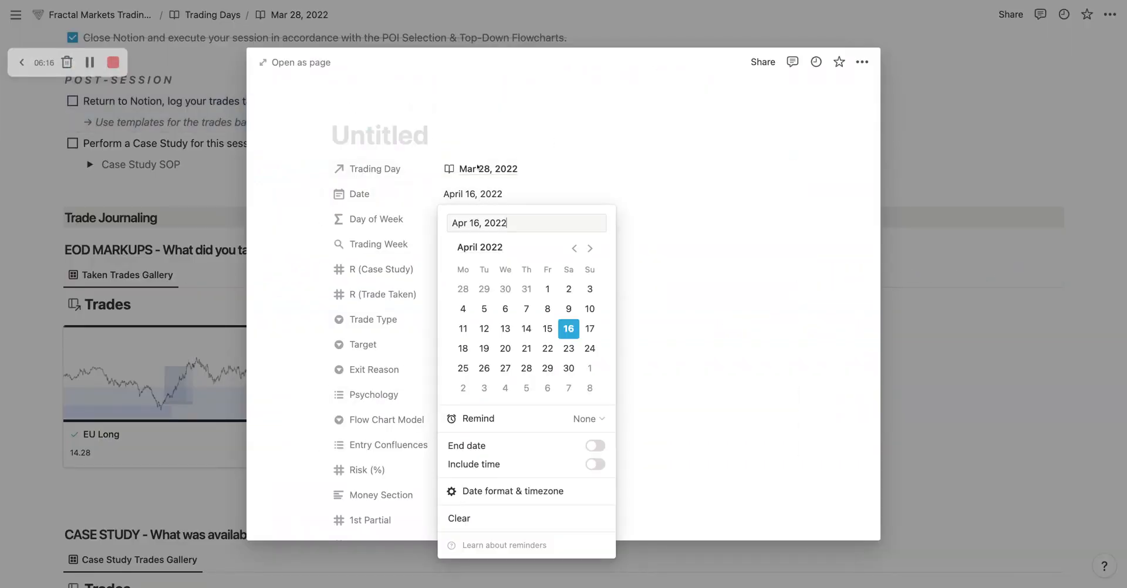
pyautogui.click(575, 248)
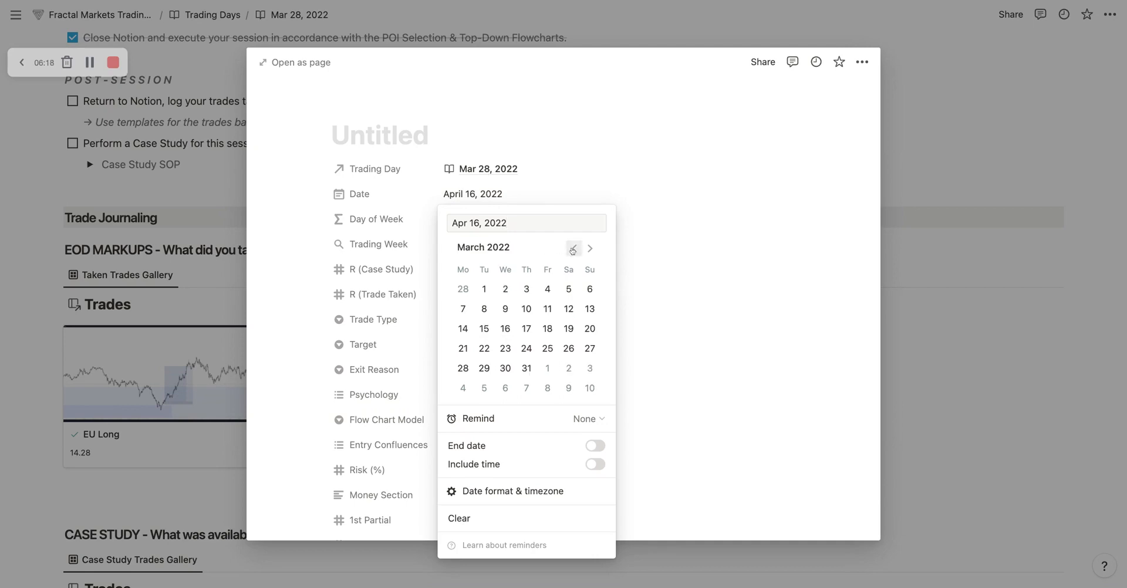
pyautogui.click(462, 368)
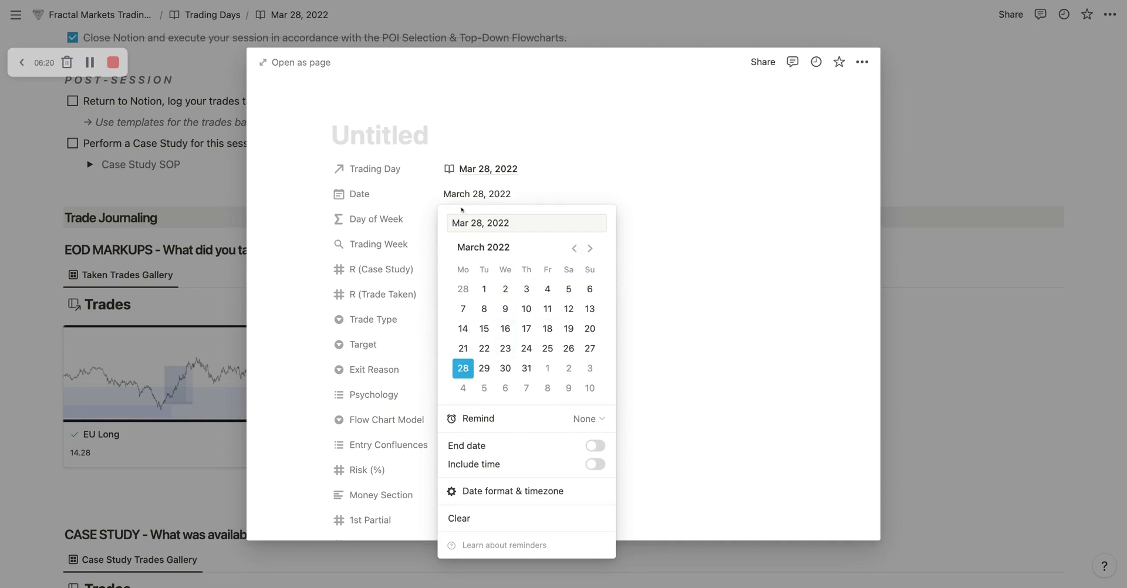
pyautogui.click(498, 195)
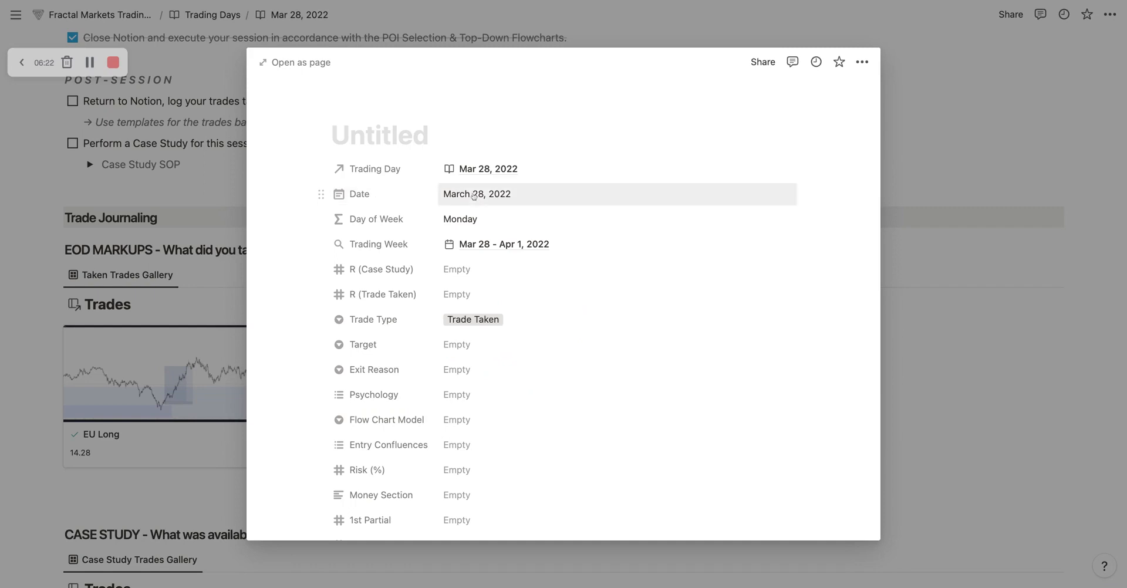
# Step: Title the new trade "EU Long" and highlight the word "Long" in the title
pyautogui.click(374, 137)
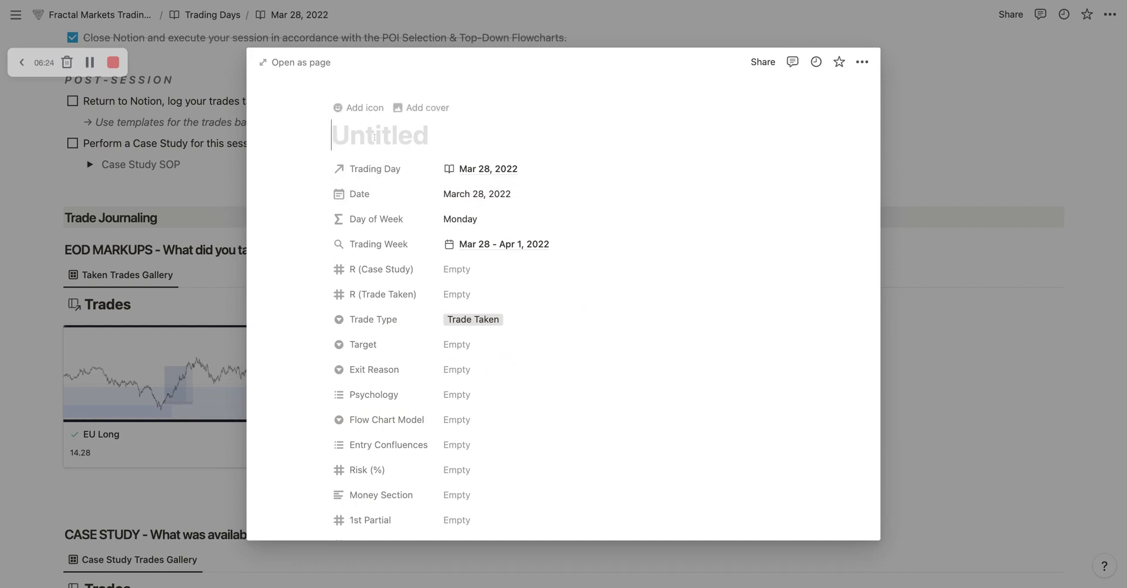
pyautogui.write('EU')
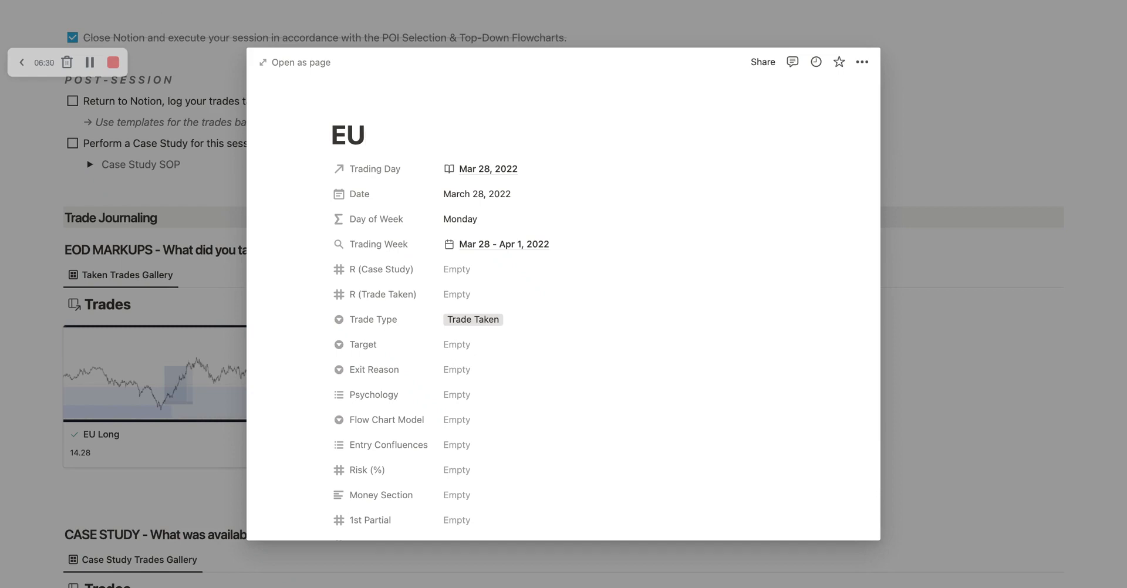
pyautogui.write(' Long')
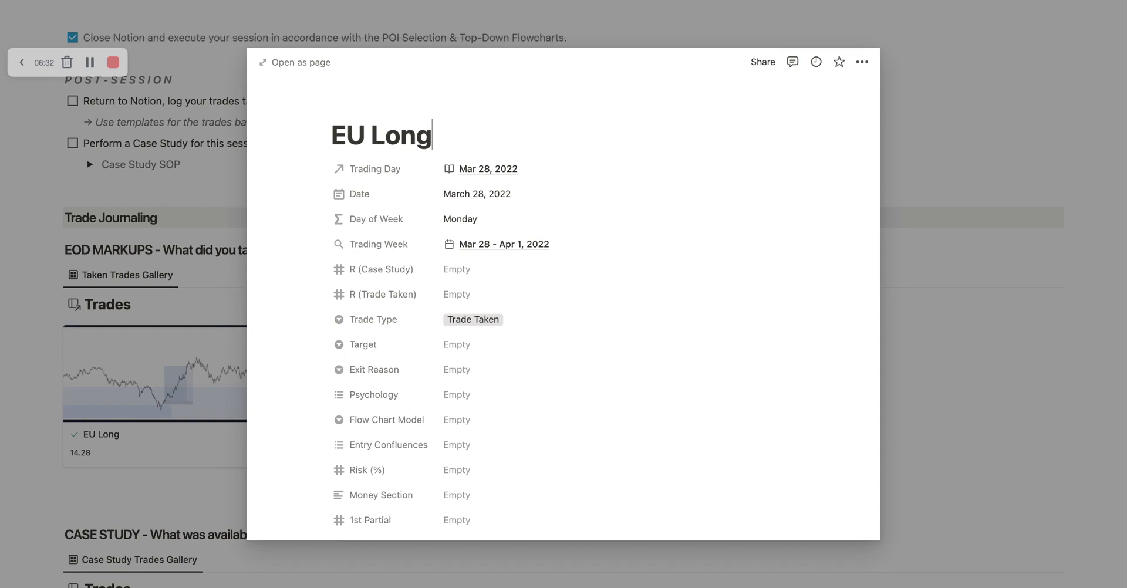
pyautogui.hotkey('shift', 'Left')
pyautogui.hotkey('shift', 'Left')
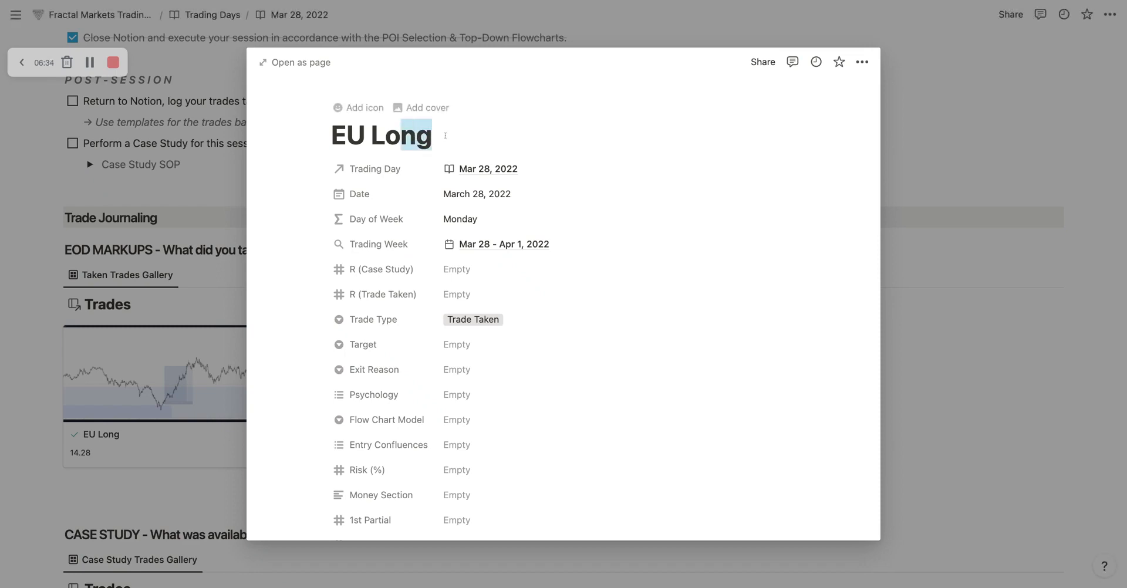
pyautogui.hotkey('shift', 'Left')
pyautogui.hotkey('shift', 'Left')
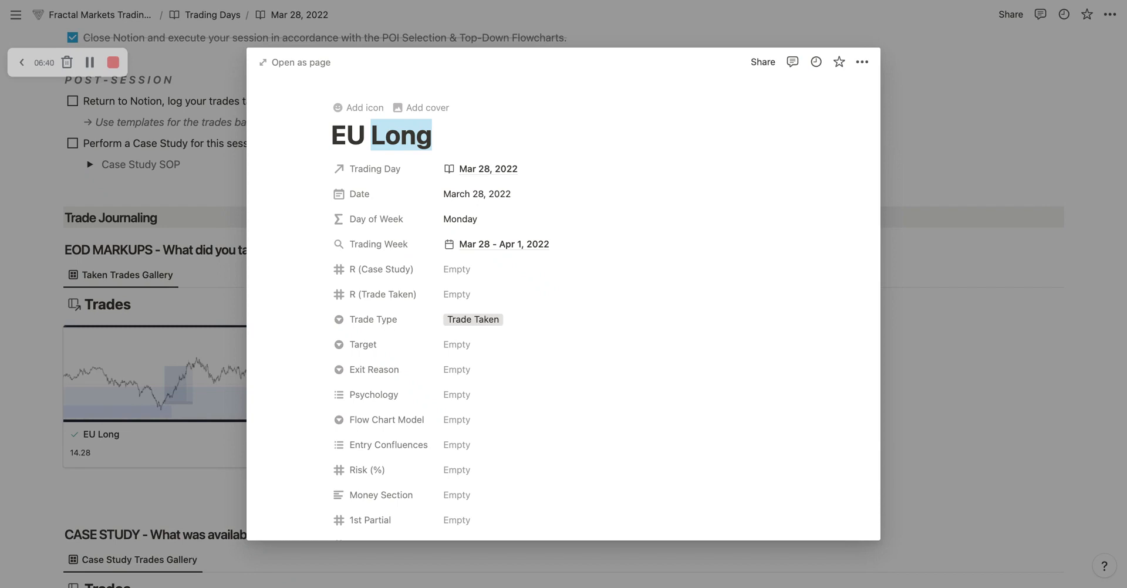
# Step: Append "#1" to the new trade's title and delete that suffix again
pyautogui.click(507, 138)
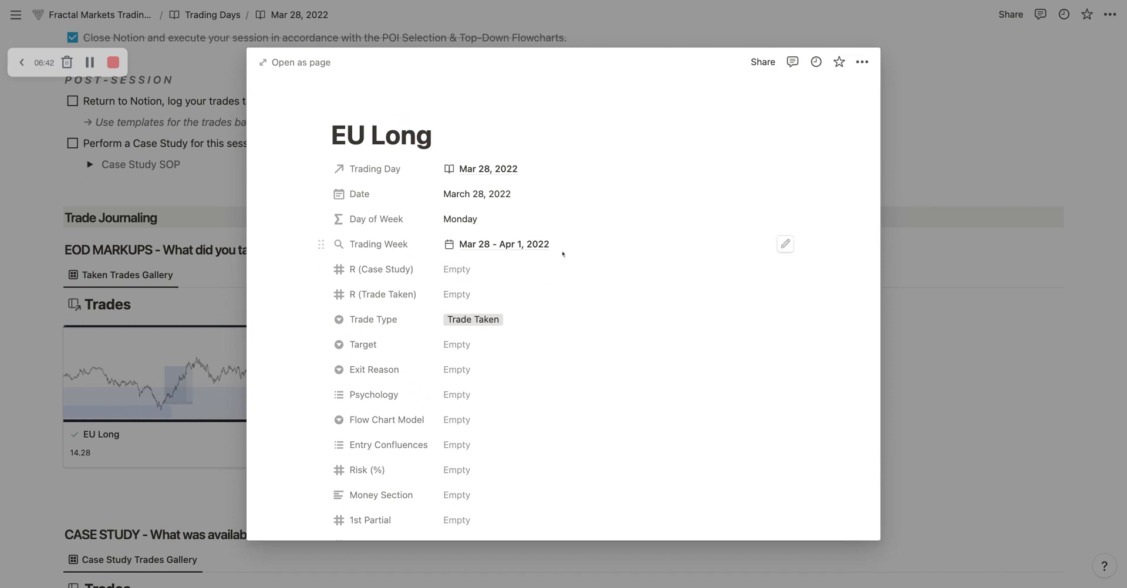
pyautogui.write('#1')
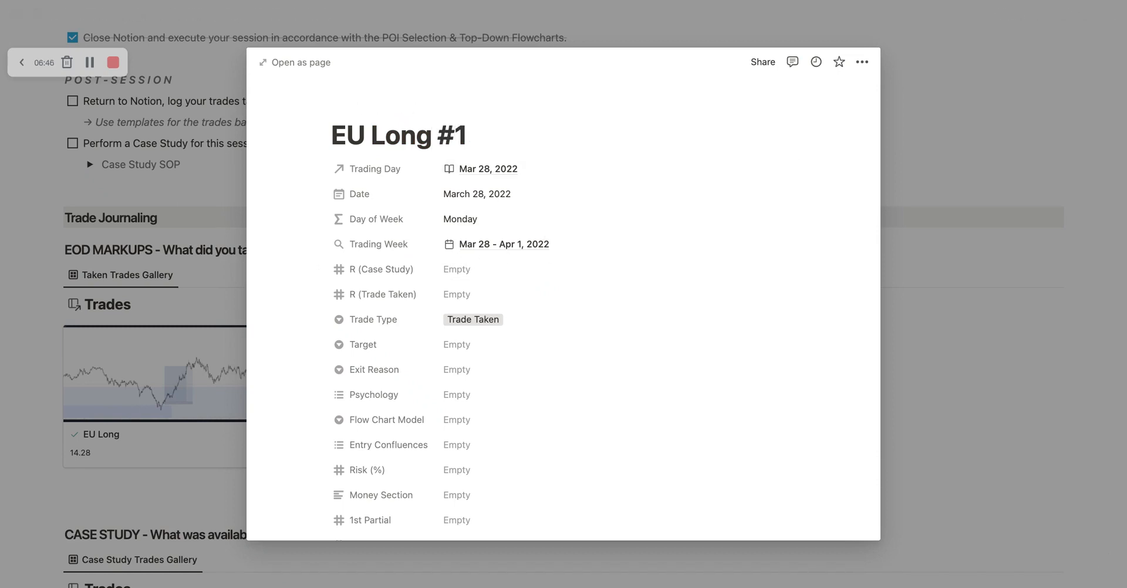
pyautogui.press('BackSpace')
pyautogui.press('BackSpace')
pyautogui.press('BackSpace')
# Step: Inspect the trade's Date property and the formula behind its Day of Week property without changing them
pyautogui.scroll(-1, 503, 364)
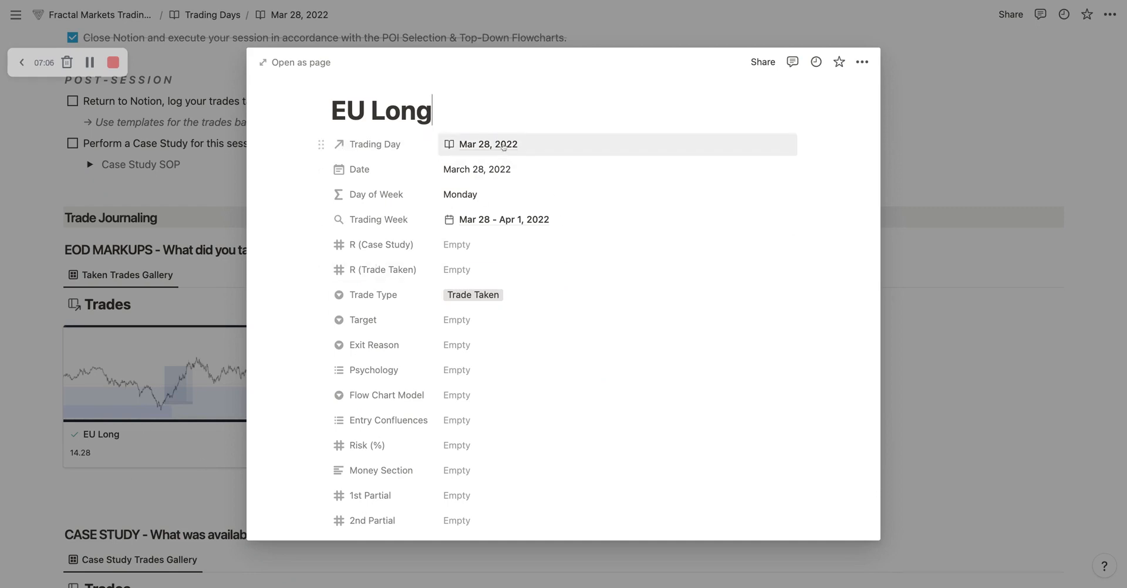
pyautogui.click(475, 171)
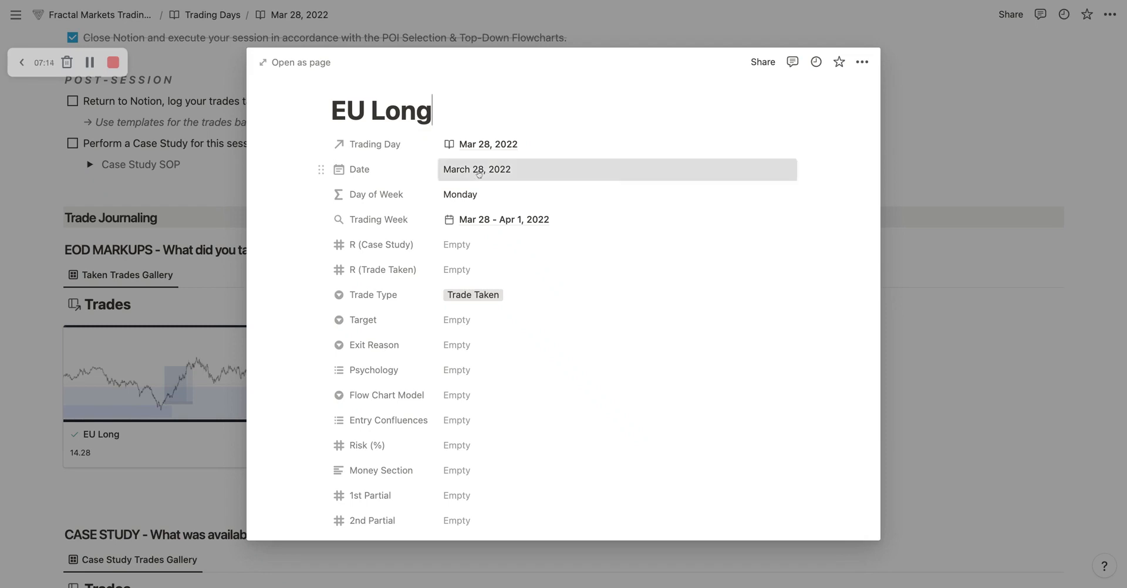
pyautogui.click(497, 139)
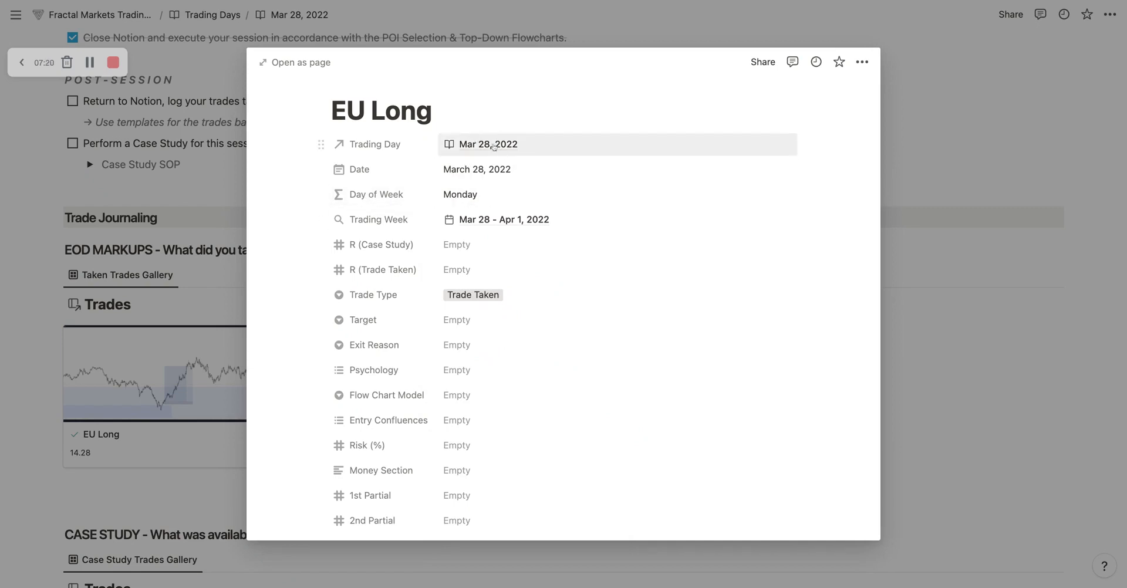
pyautogui.click(470, 195)
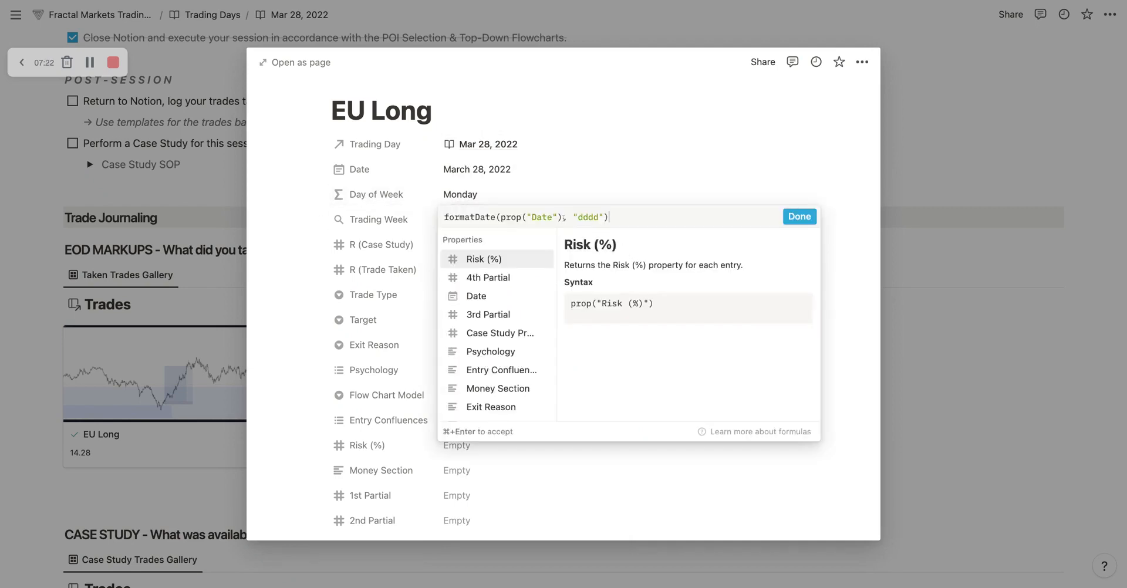
pyautogui.click(491, 151)
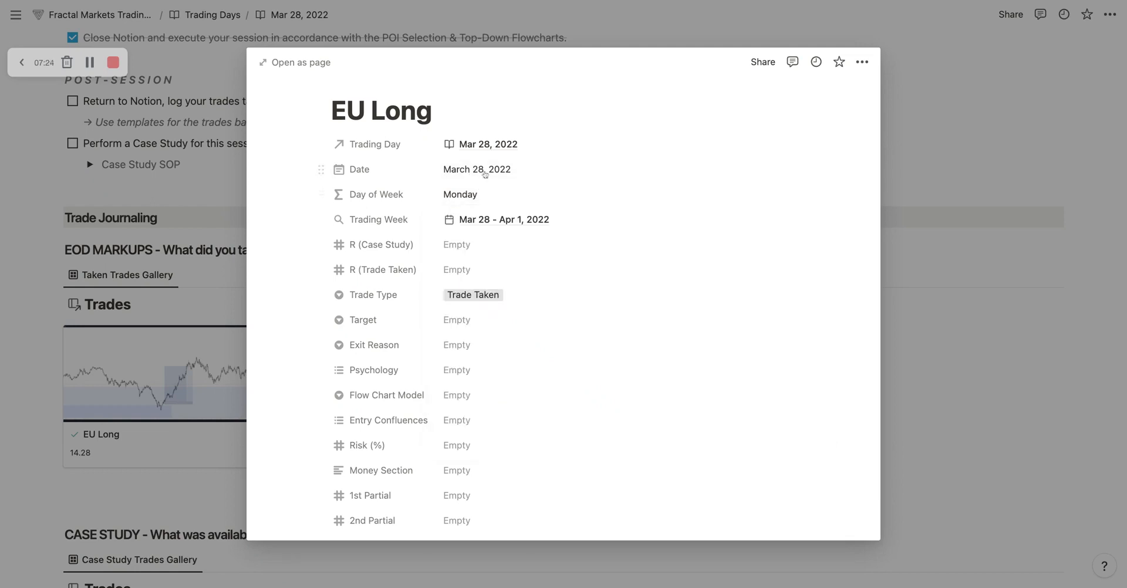
# Step: Set the trade's date to March 29, 2022, check its Day of Week, and set the date back to March 28, 2022
pyautogui.click(485, 170)
pyautogui.click(485, 343)
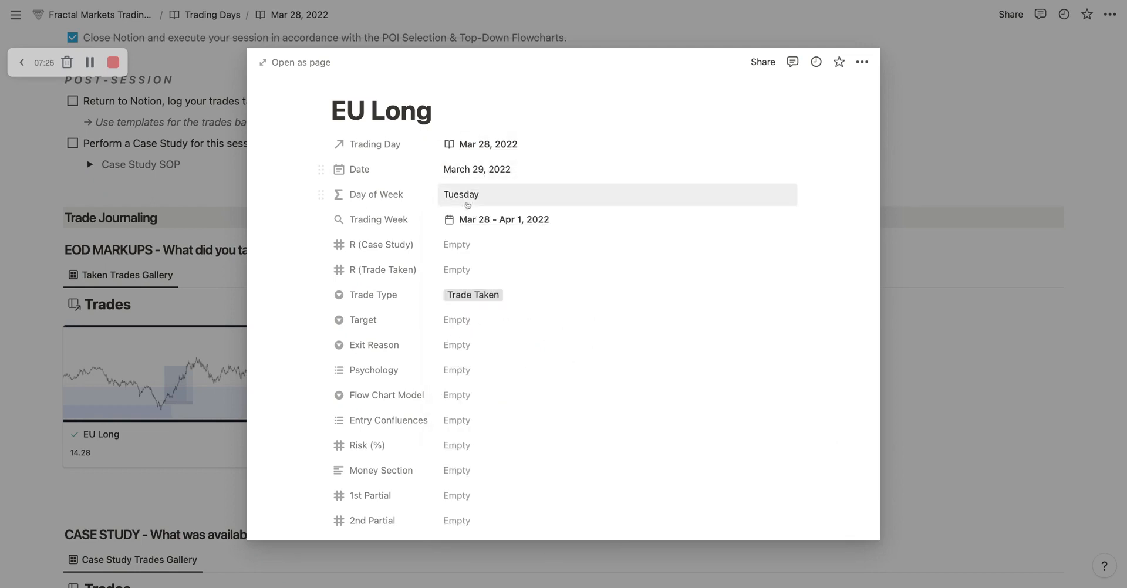
pyautogui.click(493, 169)
pyautogui.click(467, 345)
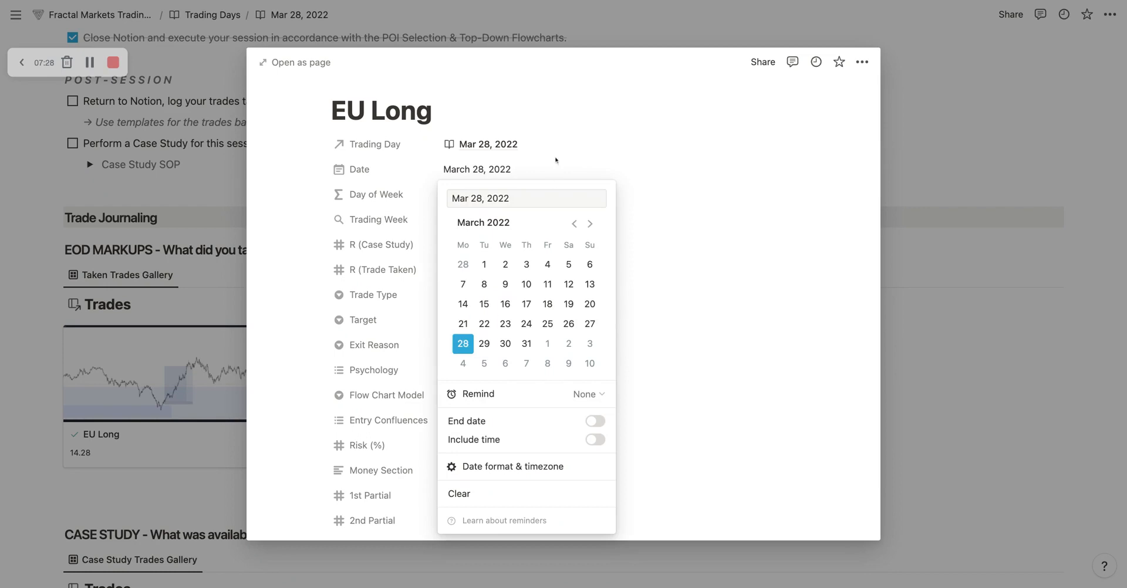
pyautogui.click(554, 160)
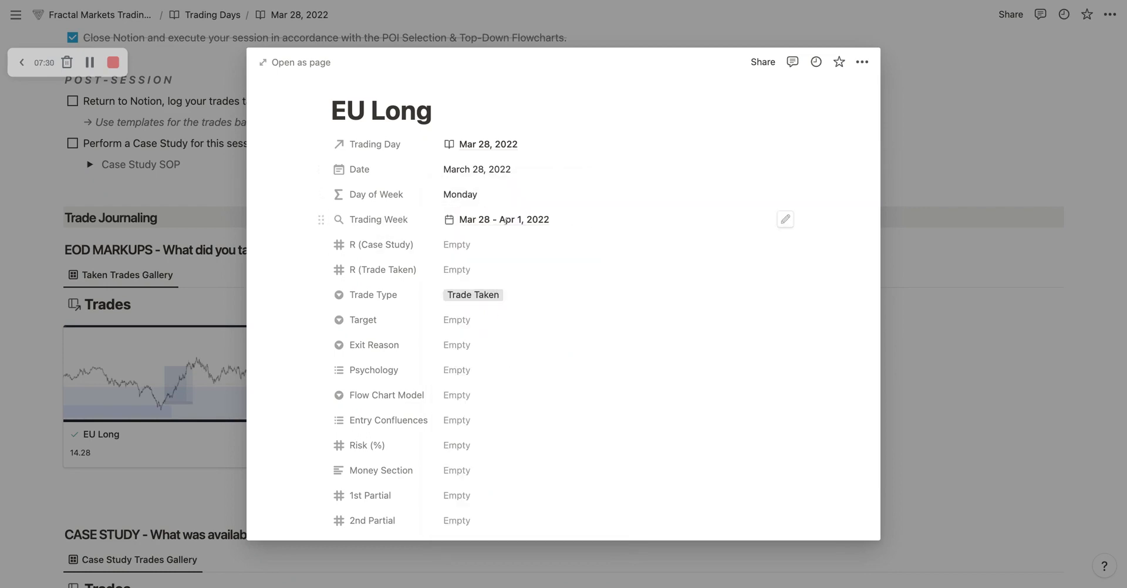
# Step: Apply the "WIN - Taken Trade" template to the new EU Long trade after looking over its empty properties
pyautogui.scroll(-3, 528, 221)
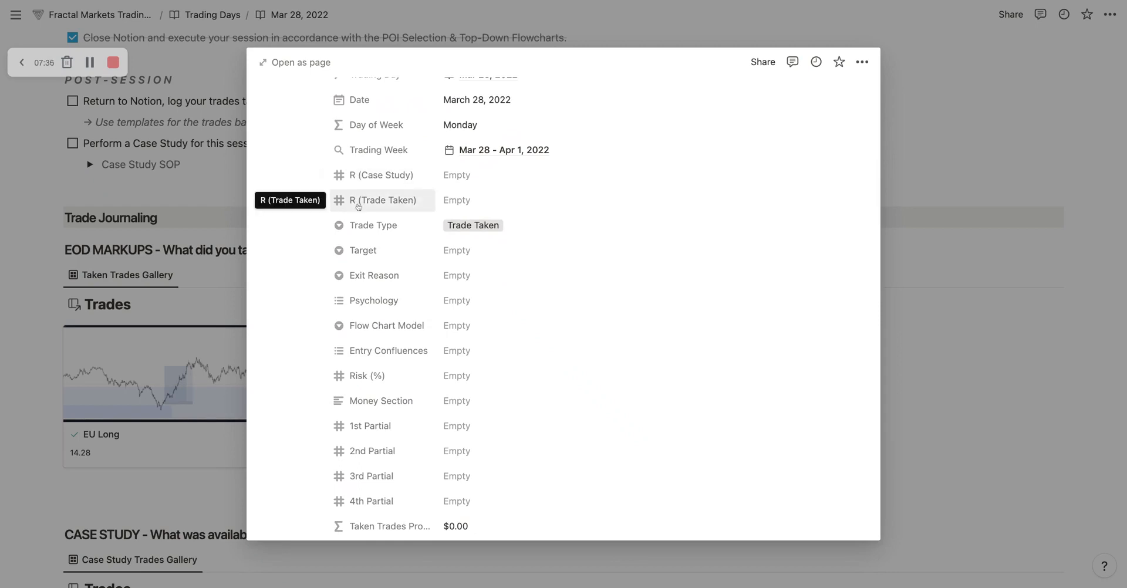
pyautogui.scroll(5, 411, 199)
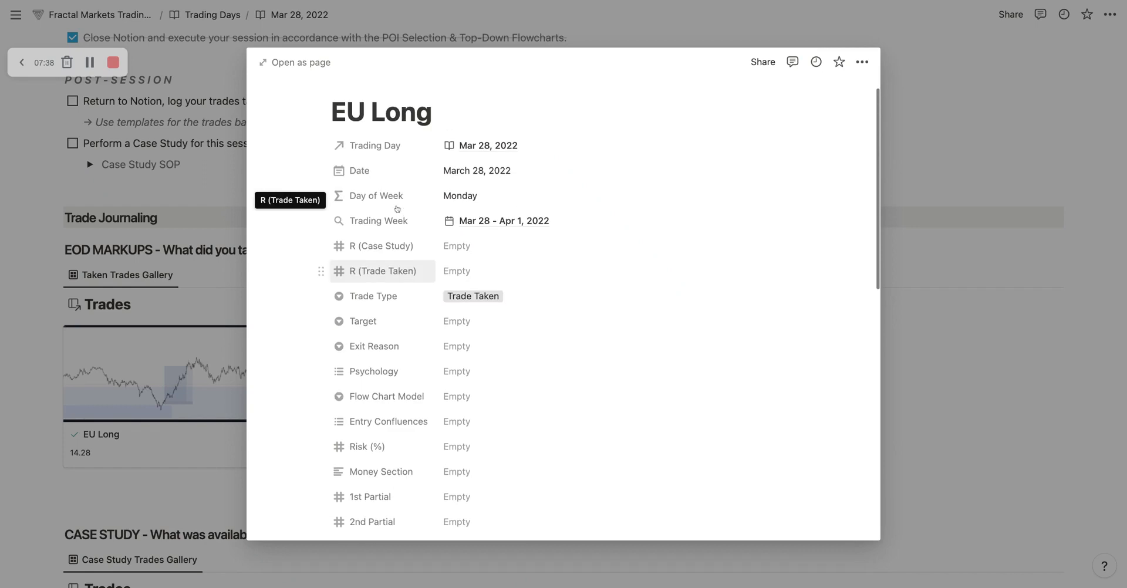
pyautogui.scroll(-4, 410, 200)
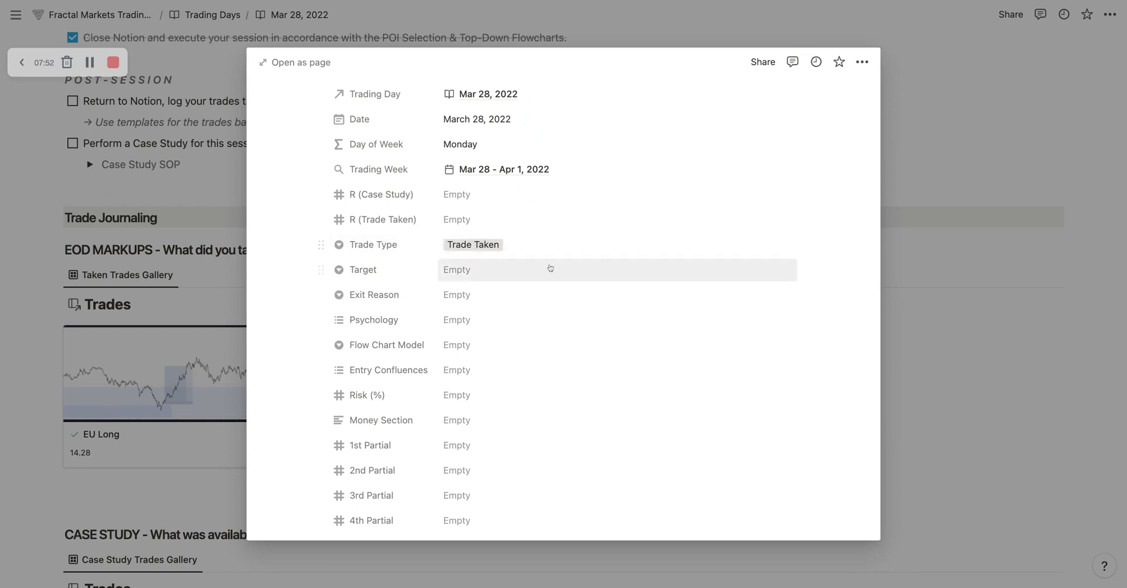
pyautogui.scroll(-5, 549, 267)
pyautogui.scroll(-5, 489, 105)
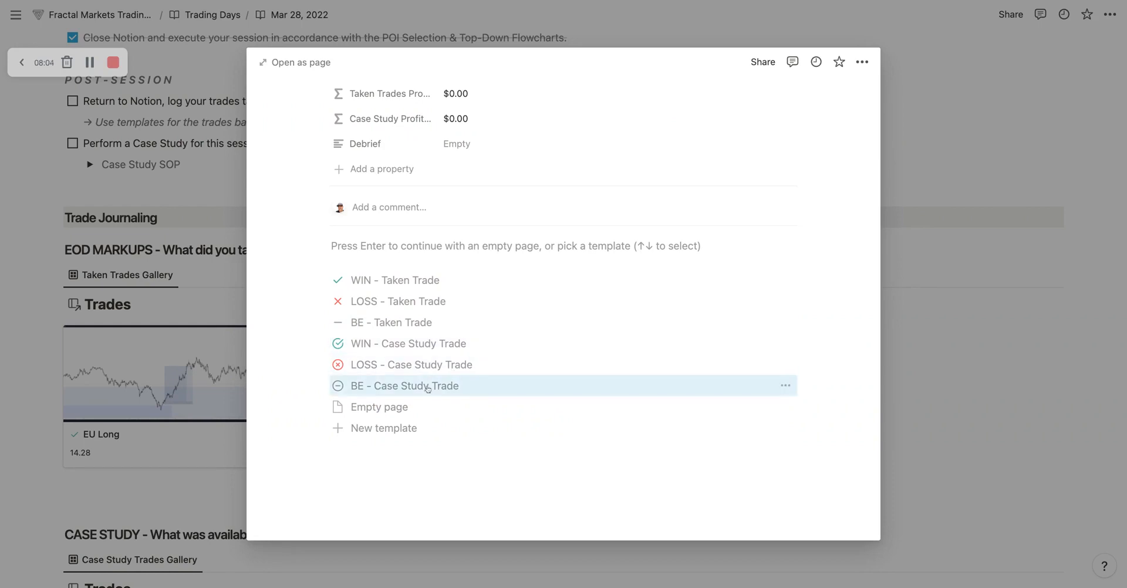
pyautogui.click(419, 280)
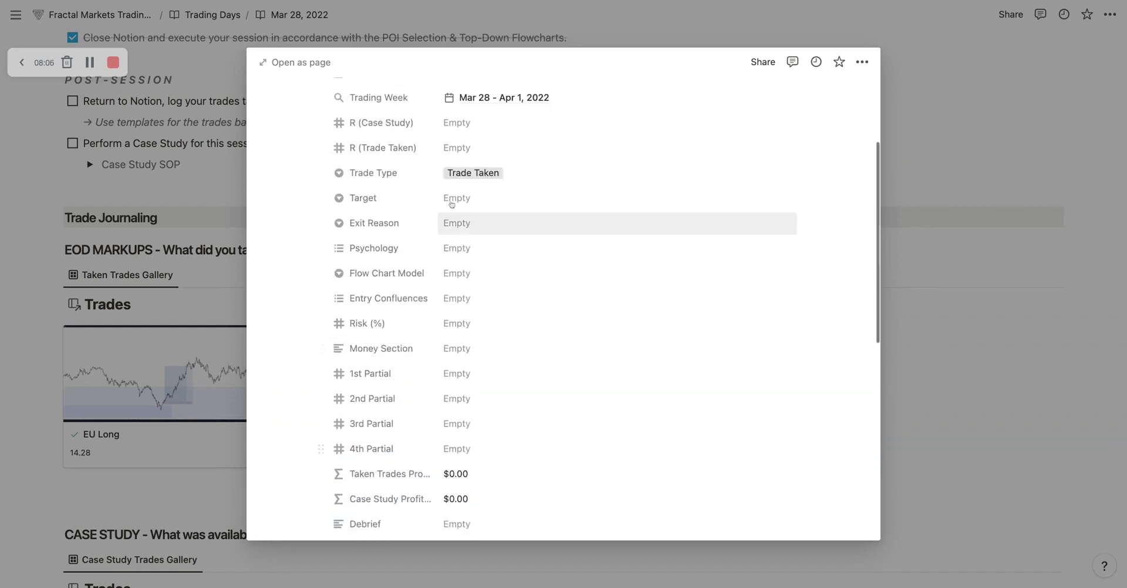
pyautogui.scroll(-6, 516, 314)
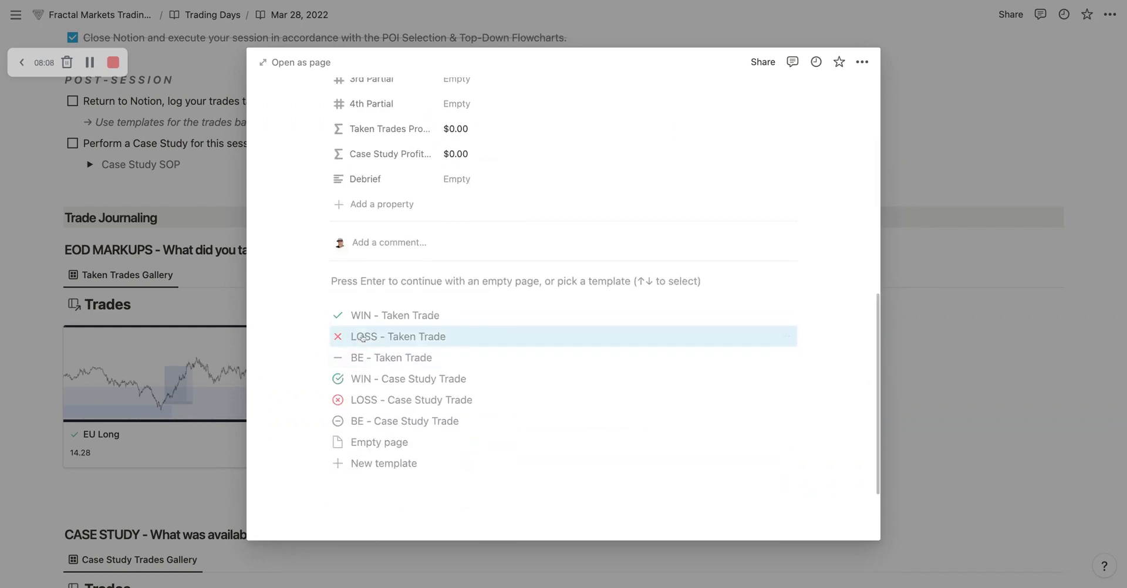
pyautogui.click(413, 317)
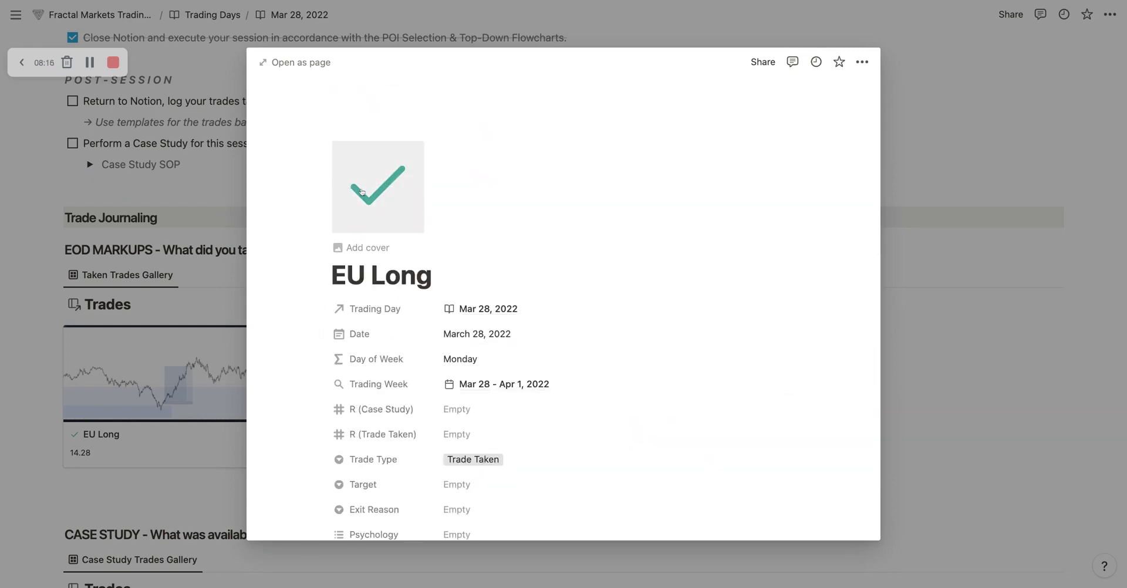
# Step: Review the EU Long trade's properties from the applied template down to the Trade Logging SOP section
pyautogui.scroll(-3, 362, 191)
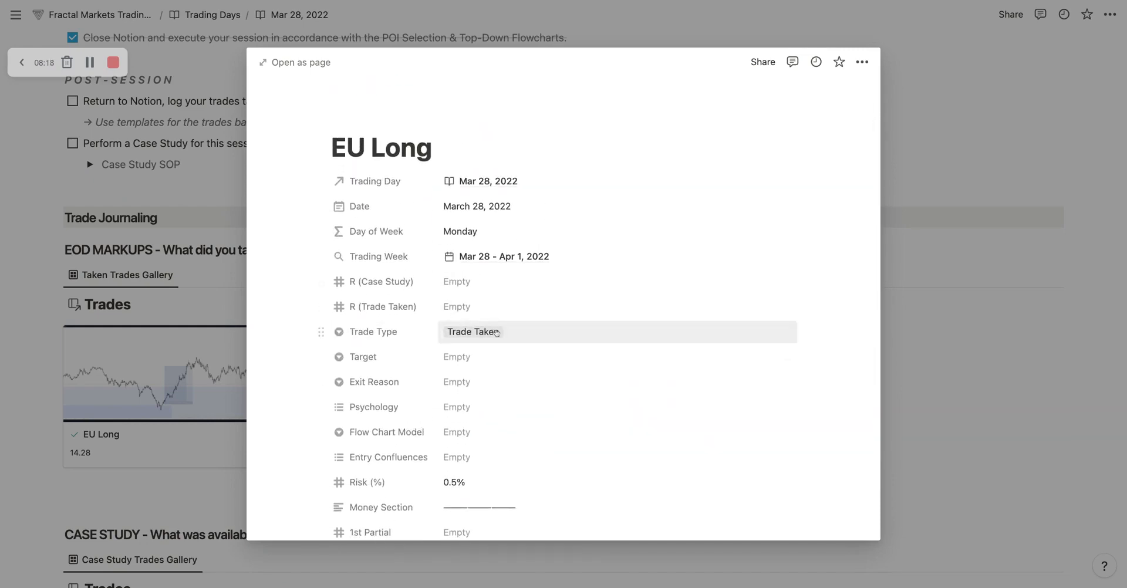
pyautogui.scroll(-3, 496, 333)
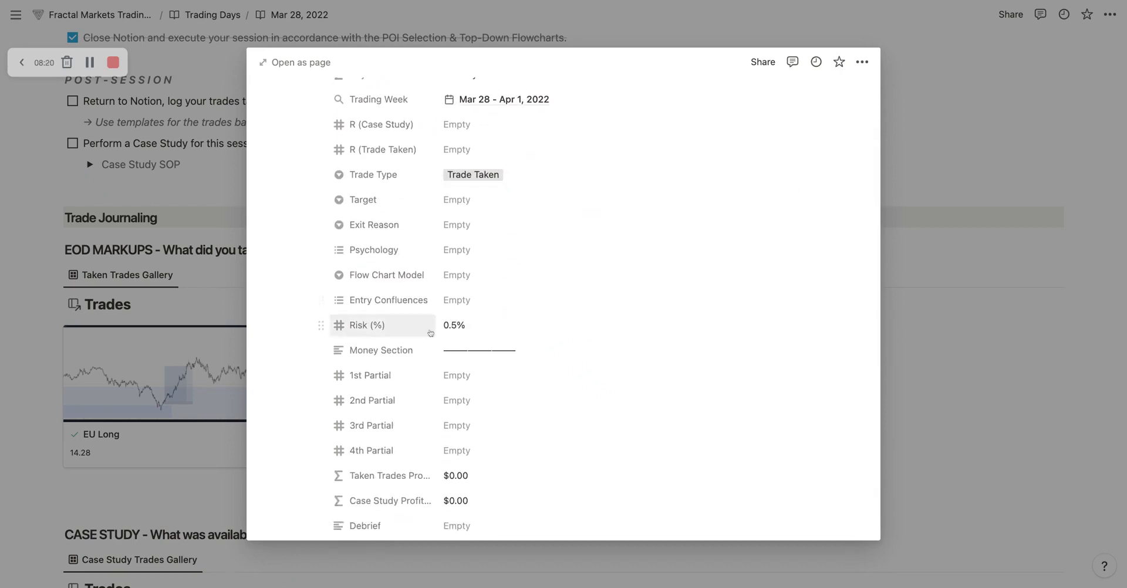
pyautogui.scroll(-3, 461, 327)
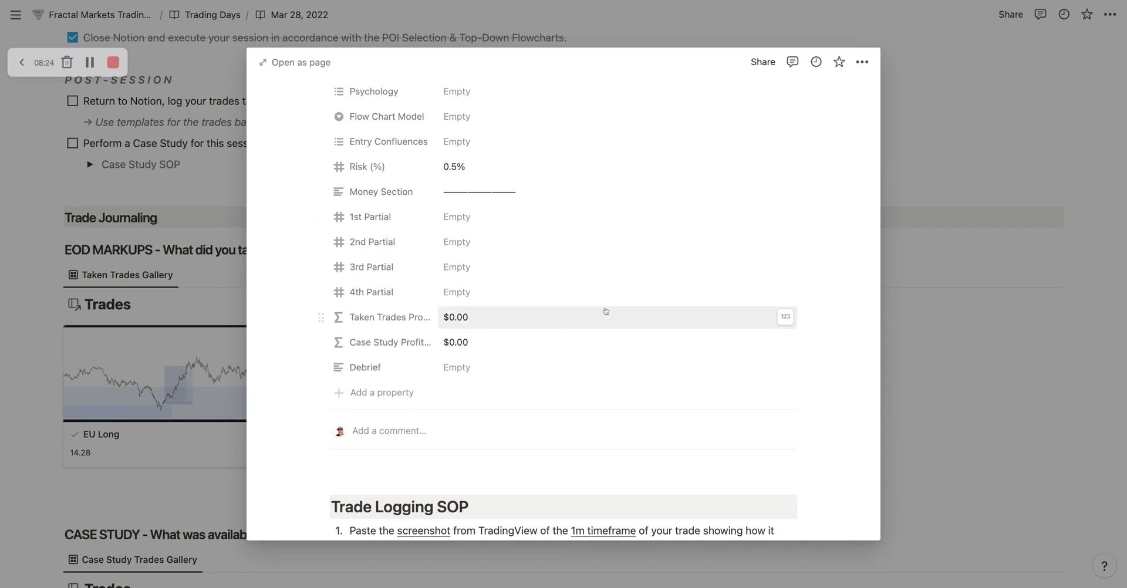
pyautogui.scroll(-4, 605, 363)
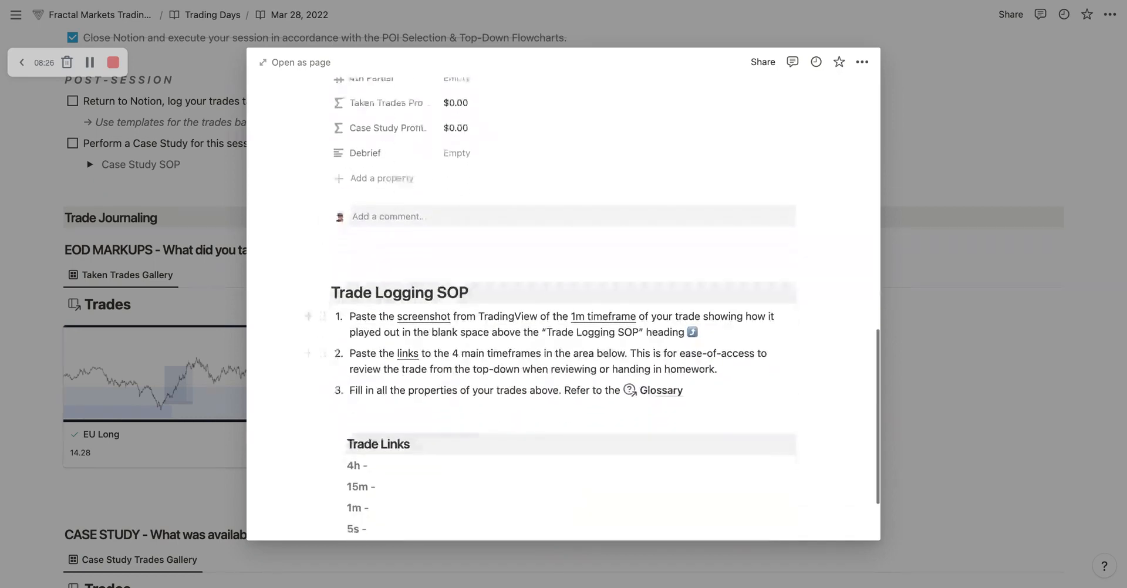
# Step: Highlight the Trade Logging SOP heading and its first instruction, and place the cursor in the blank line above the heading
pyautogui.moveTo(469, 280); pyautogui.dragTo(437, 280)
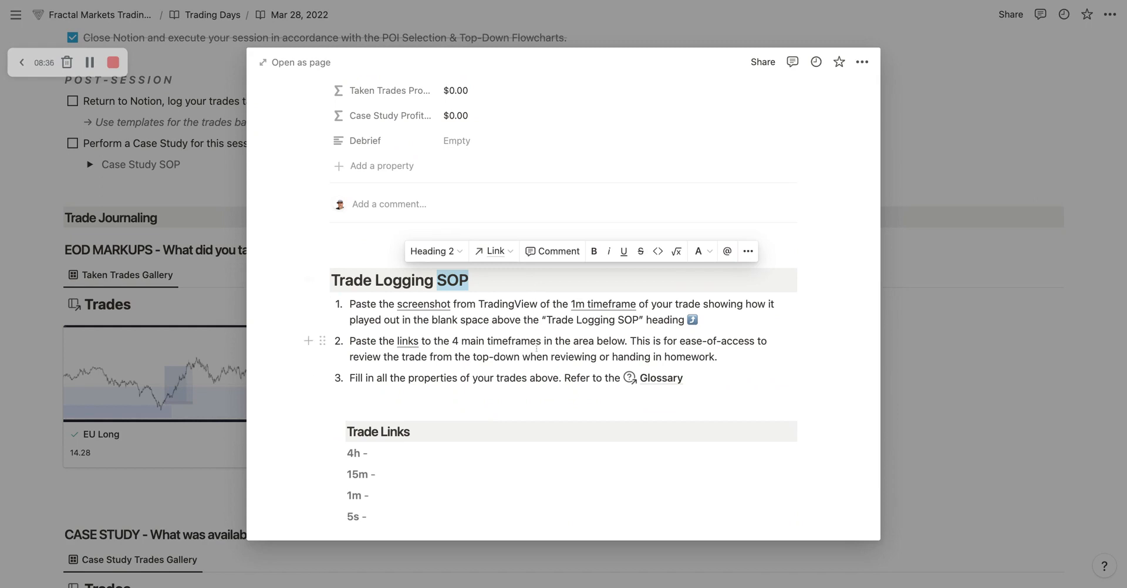
pyautogui.click(550, 328)
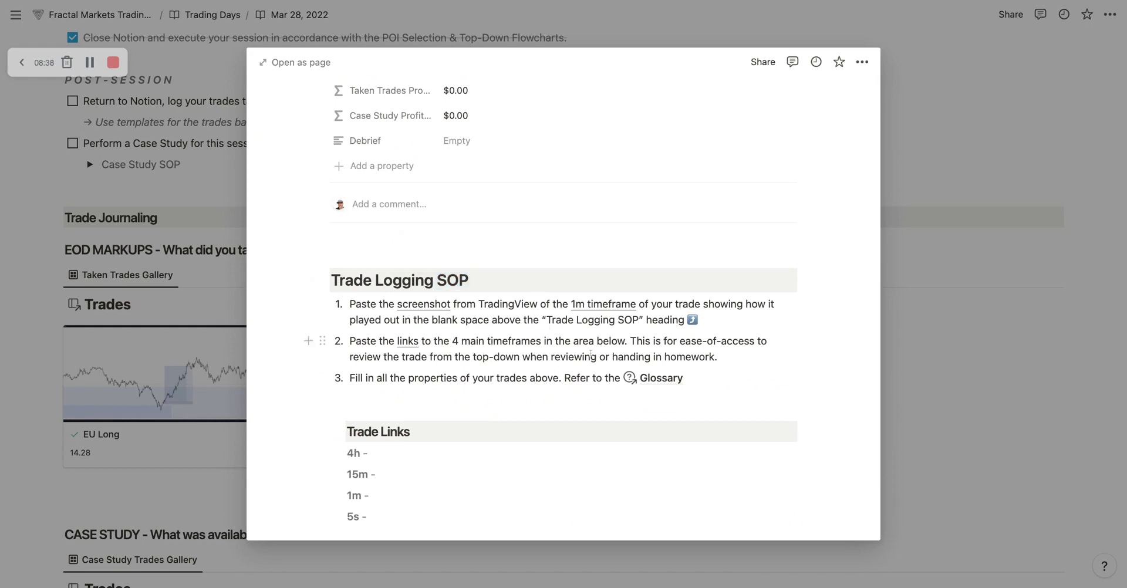
pyautogui.moveTo(348, 303); pyautogui.dragTo(698, 320)
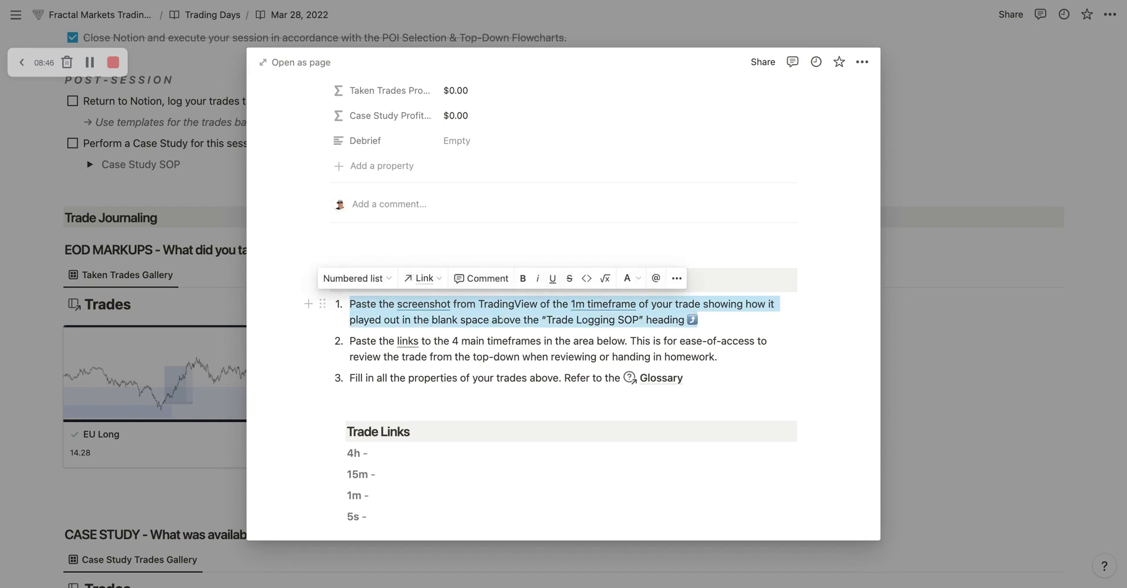
pyautogui.click(788, 294)
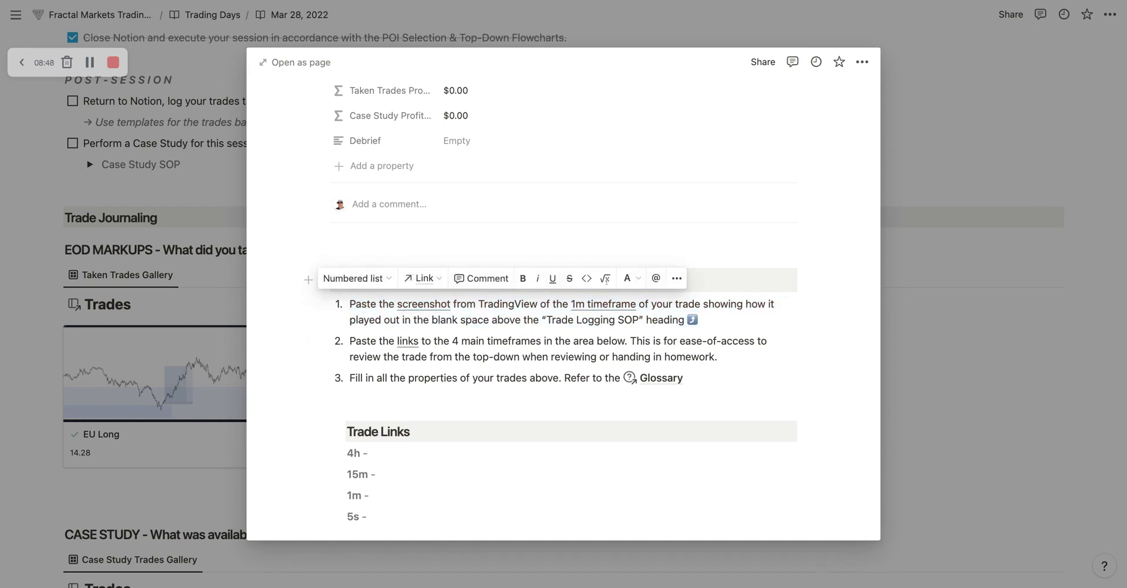
pyautogui.tripleClick(472, 276)
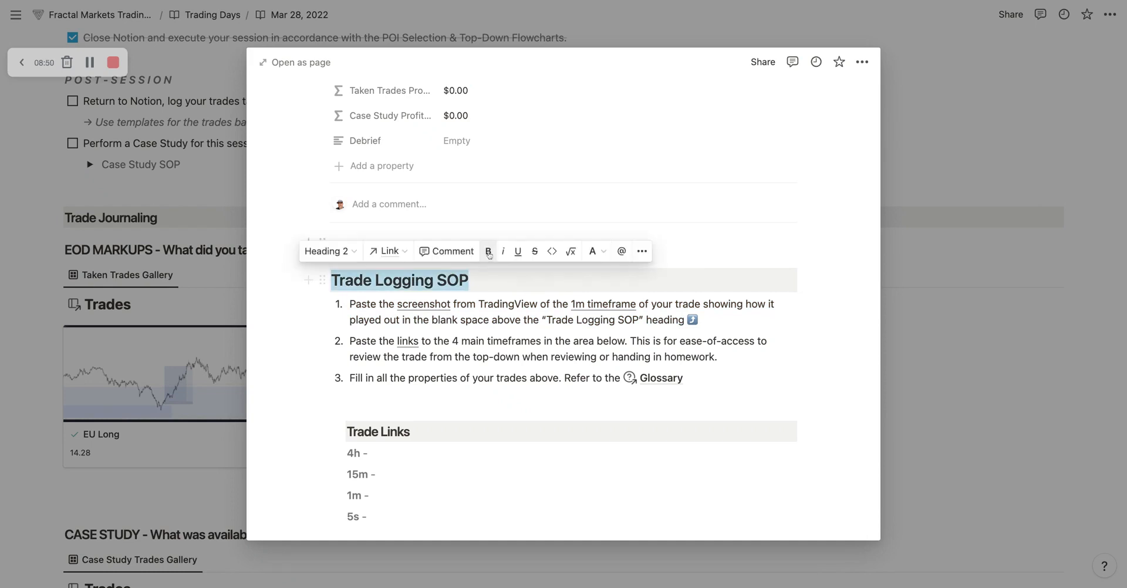
pyautogui.click(699, 244)
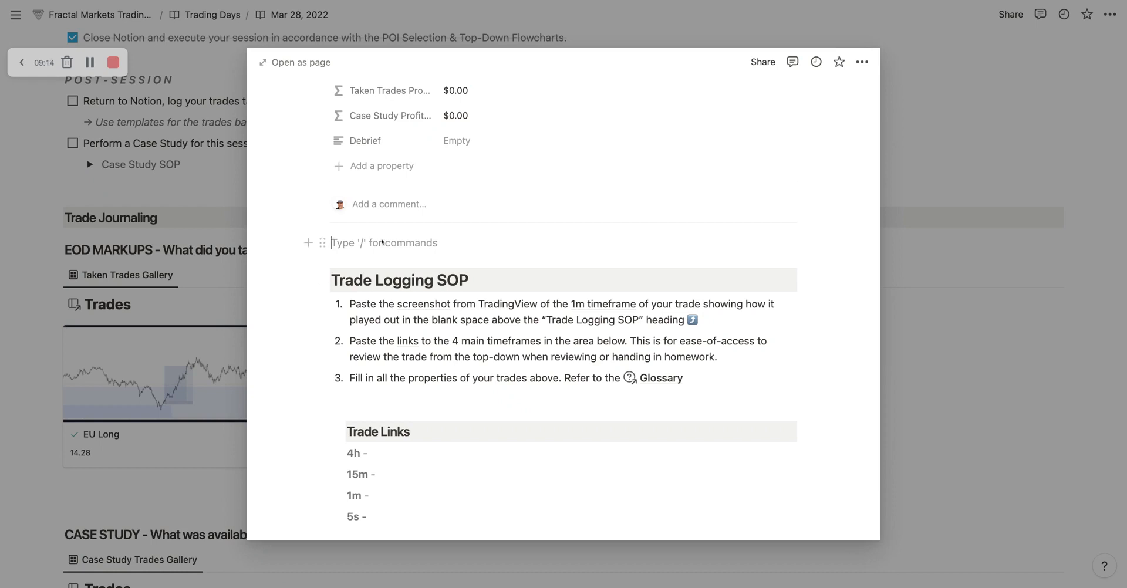
# Step: Copy the chart screenshot from the first EU Long trade in the Taken Trades Gallery and close that trade
pyautogui.press('Escape')
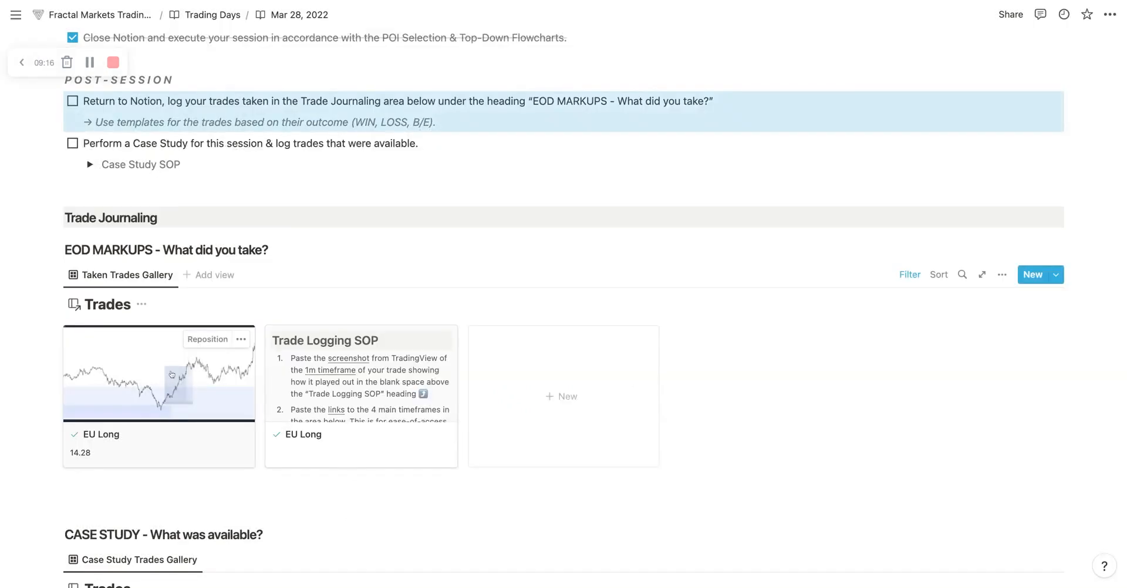
pyautogui.click(338, 339)
pyautogui.scroll(-15, 339, 339)
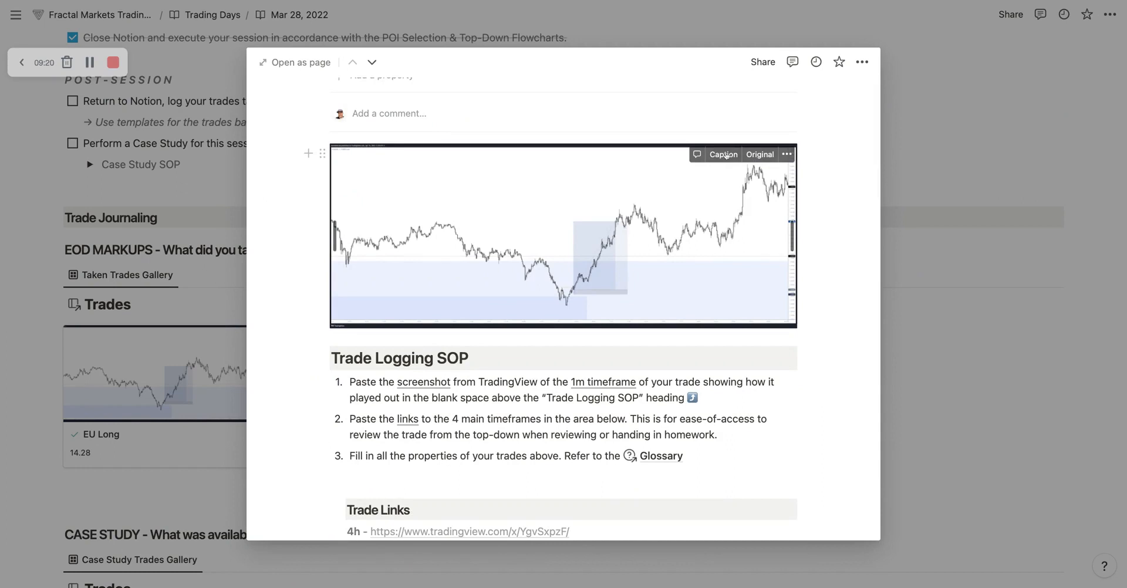
pyautogui.click(788, 154)
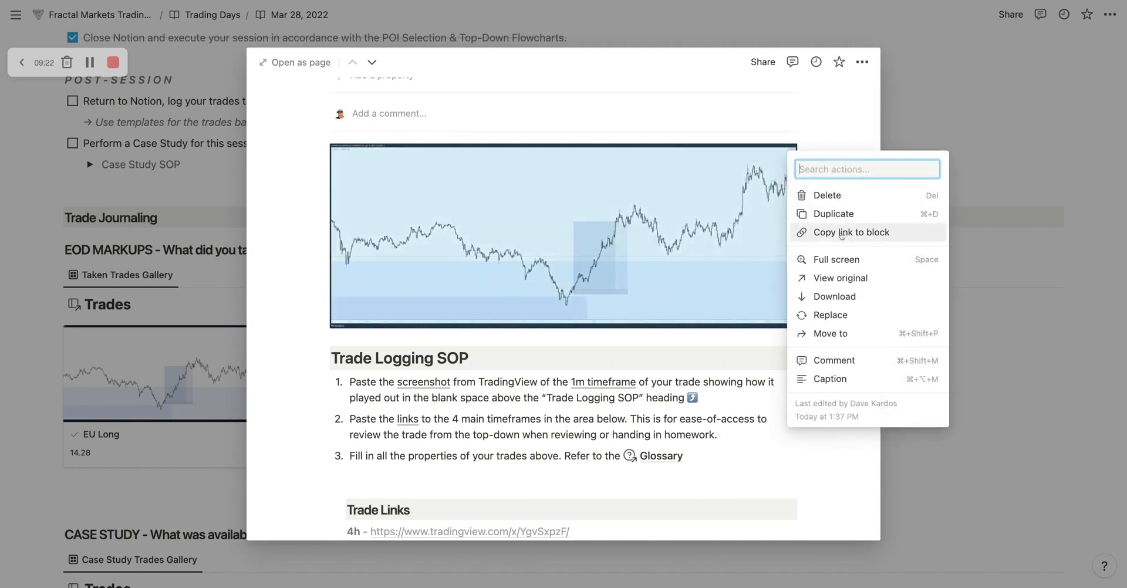
pyautogui.click(776, 254)
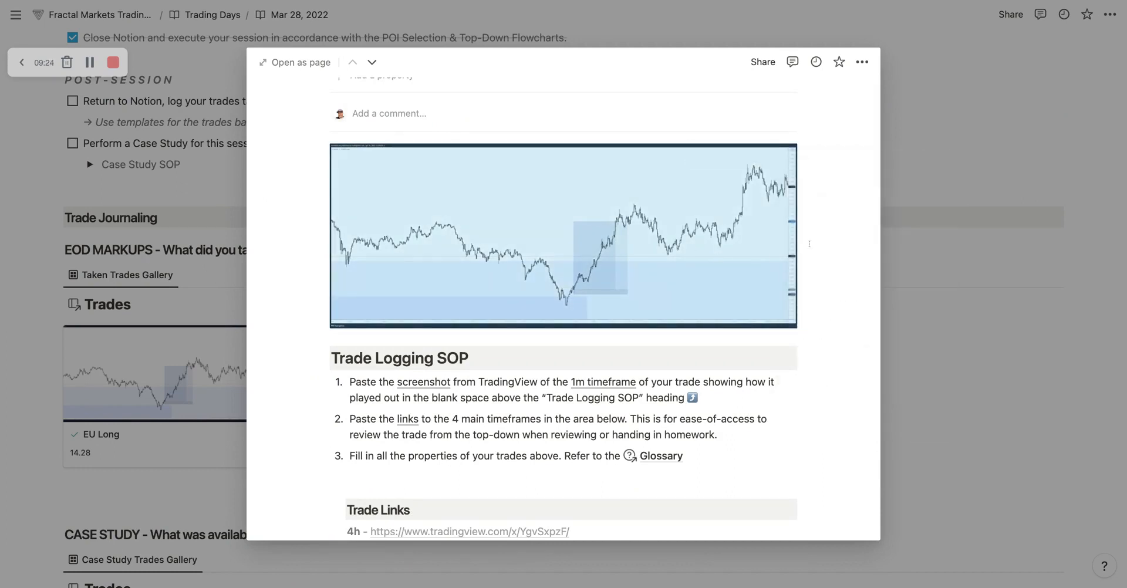
pyautogui.press('Escape')
# Step: Paste the chart screenshot into the blank space above Trade Logging SOP in the new EU Long trade and close the trade
pyautogui.click(366, 323)
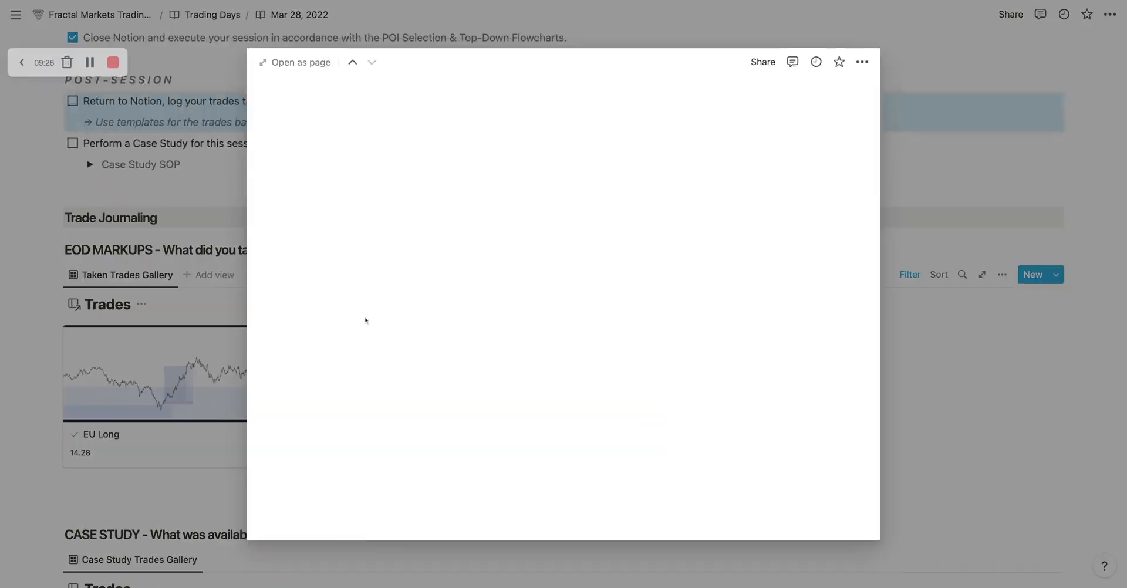
pyautogui.scroll(-10, 528, 353)
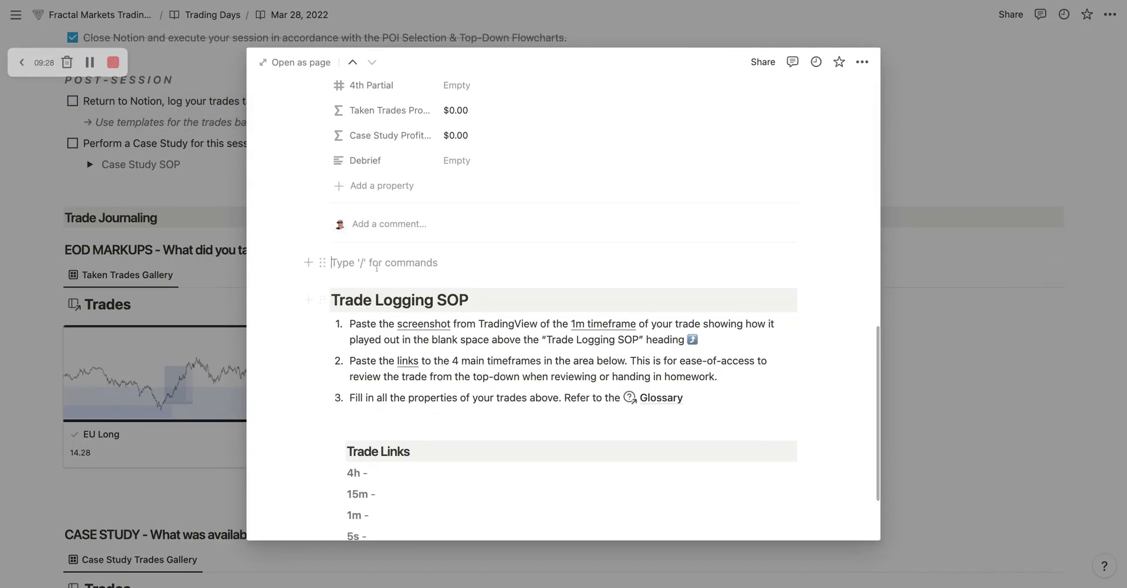
pyautogui.press('super+v')
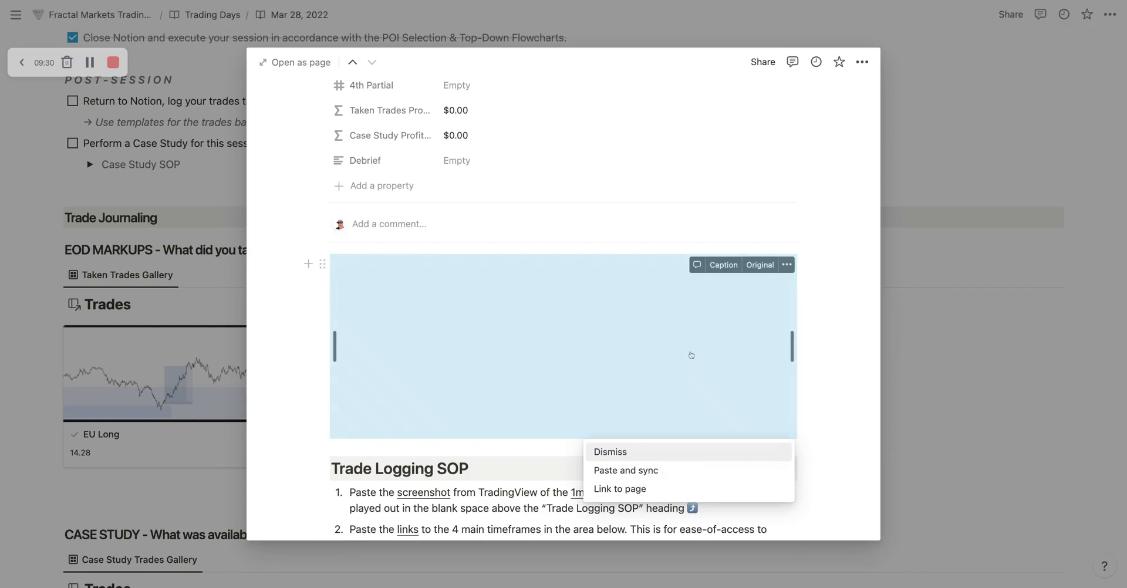
pyautogui.press('Escape')
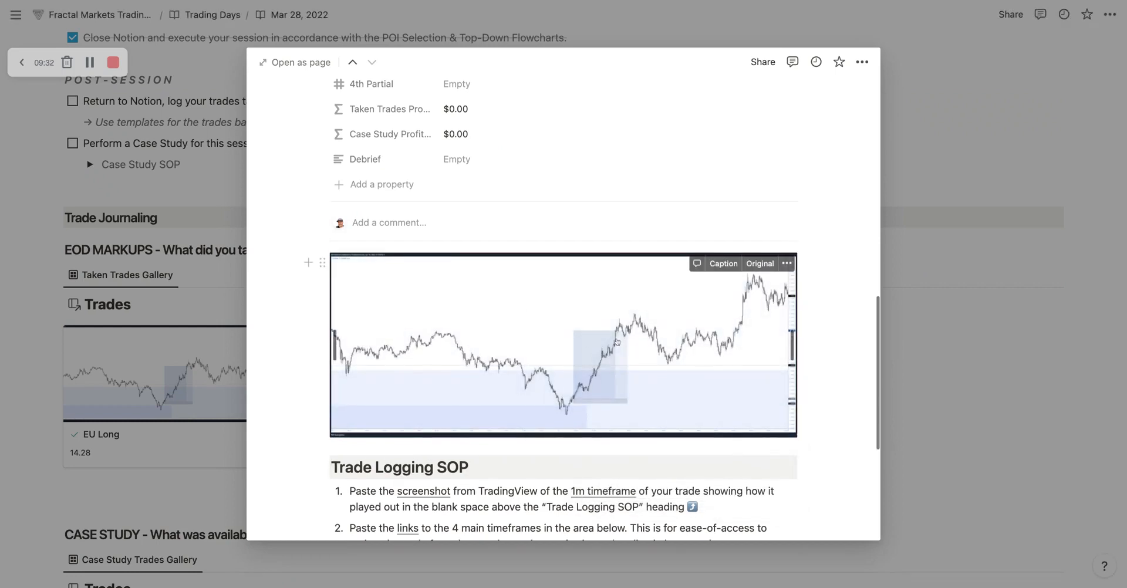
pyautogui.press('Escape')
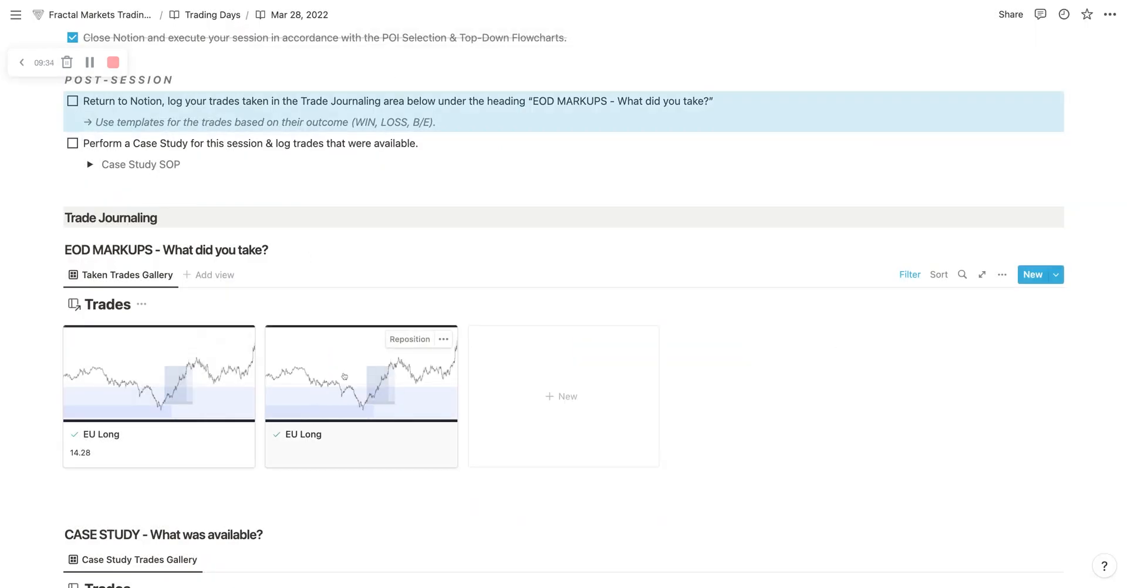
# Step: Reopen the new EU Long trade and highlight the empty 4h, 15m, 1m and 5s lines under Trade Links
pyautogui.click(366, 379)
pyautogui.scroll(-10, 508, 411)
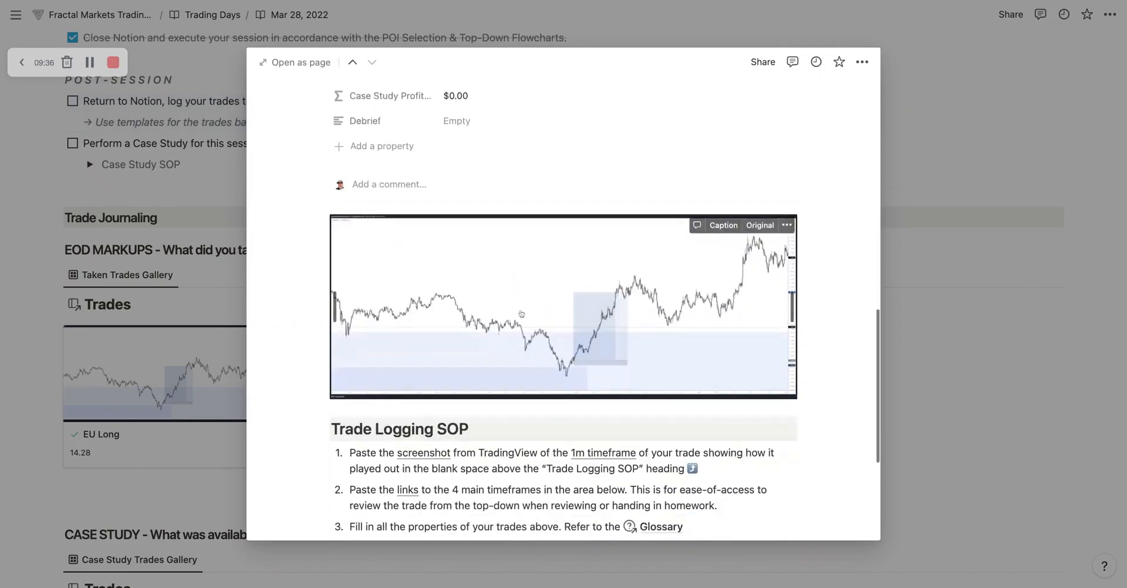
pyautogui.scroll(-5, 566, 320)
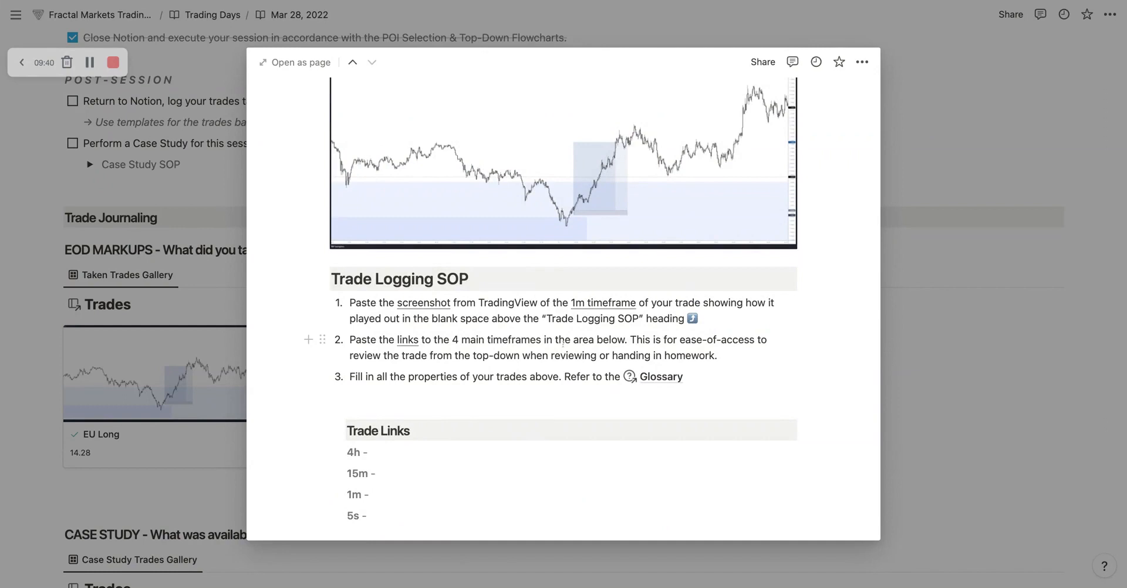
pyautogui.scroll(-3, 571, 350)
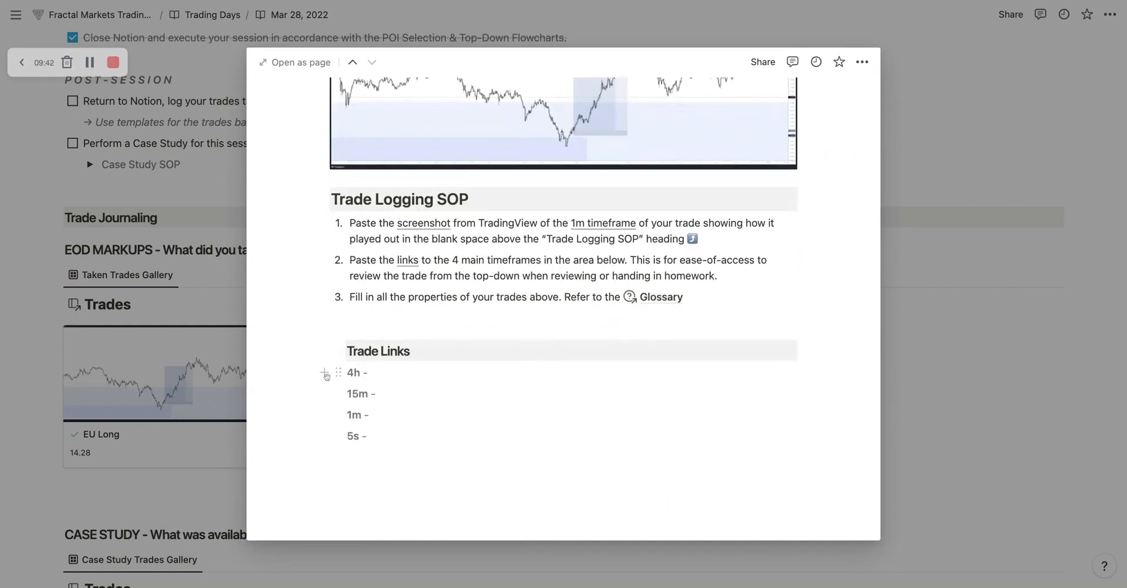
pyautogui.moveTo(386, 450); pyautogui.dragTo(352, 371)
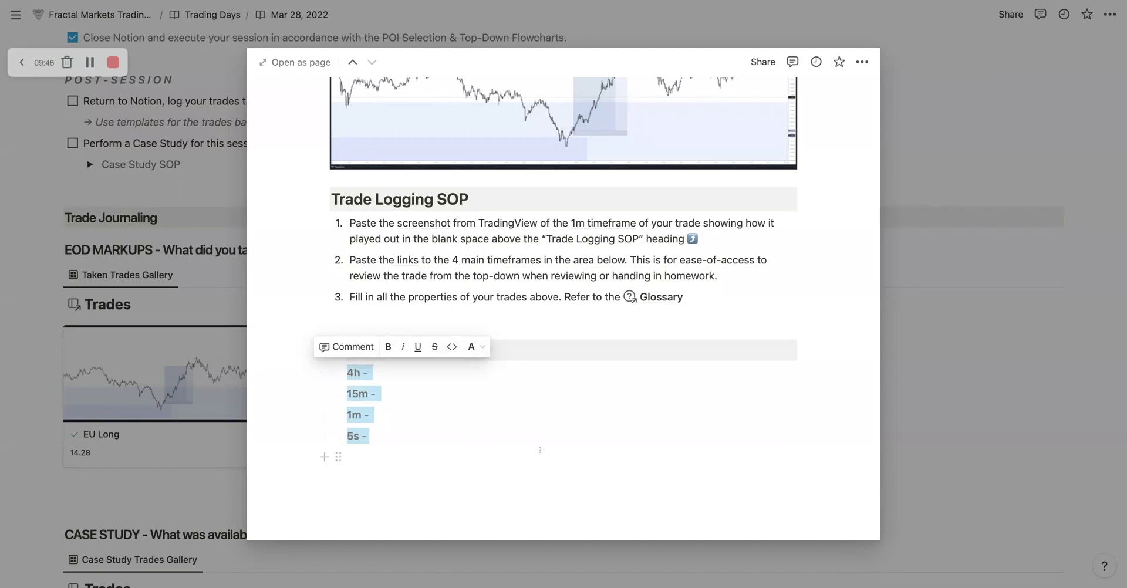
pyautogui.click(534, 375)
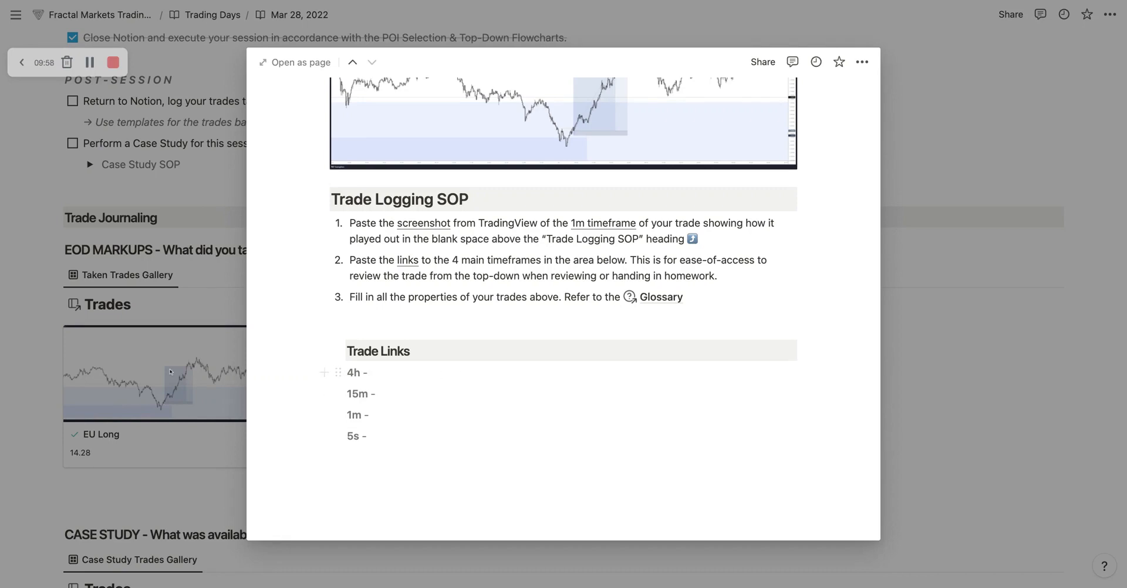
# Step: Open the first EU Long trade from the gallery and examine its filled-in Trade Links section
pyautogui.press('Escape')
pyautogui.click(434, 347)
pyautogui.scroll(-5, 435, 346)
pyautogui.scroll(-10, 434, 346)
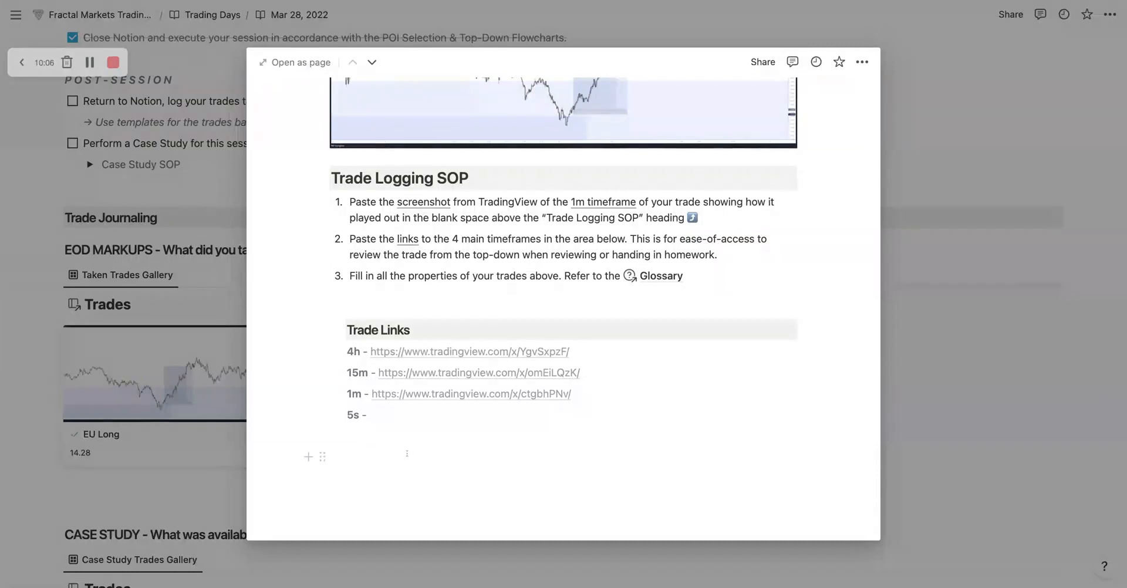
# Step: Change the 5s label under Trade Links to 15s and undo that change
pyautogui.click(347, 415)
pyautogui.write('1')
pyautogui.press('Down')
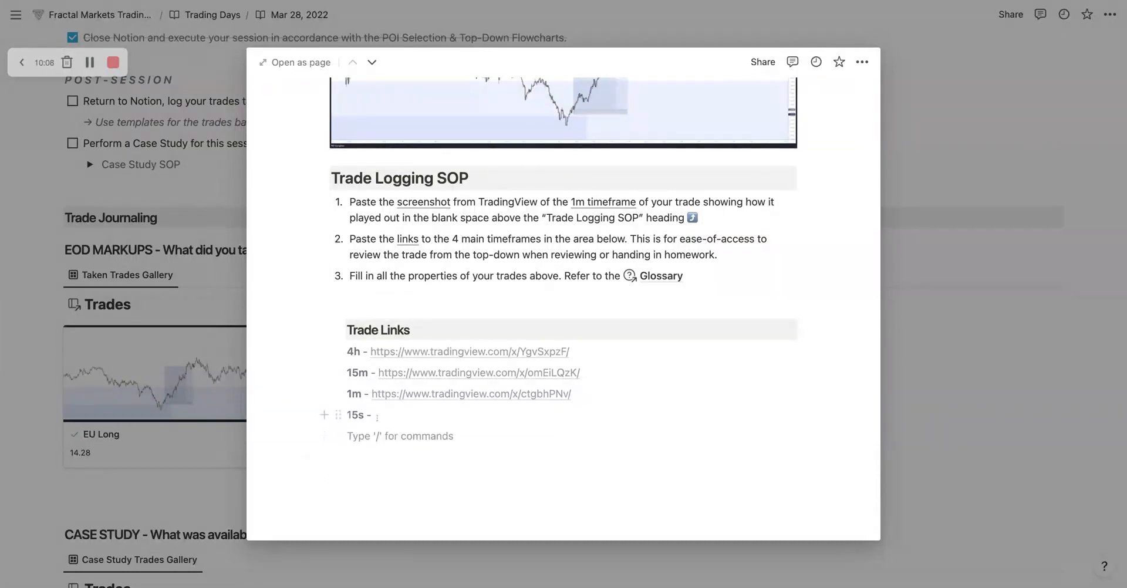
pyautogui.press('super+z')
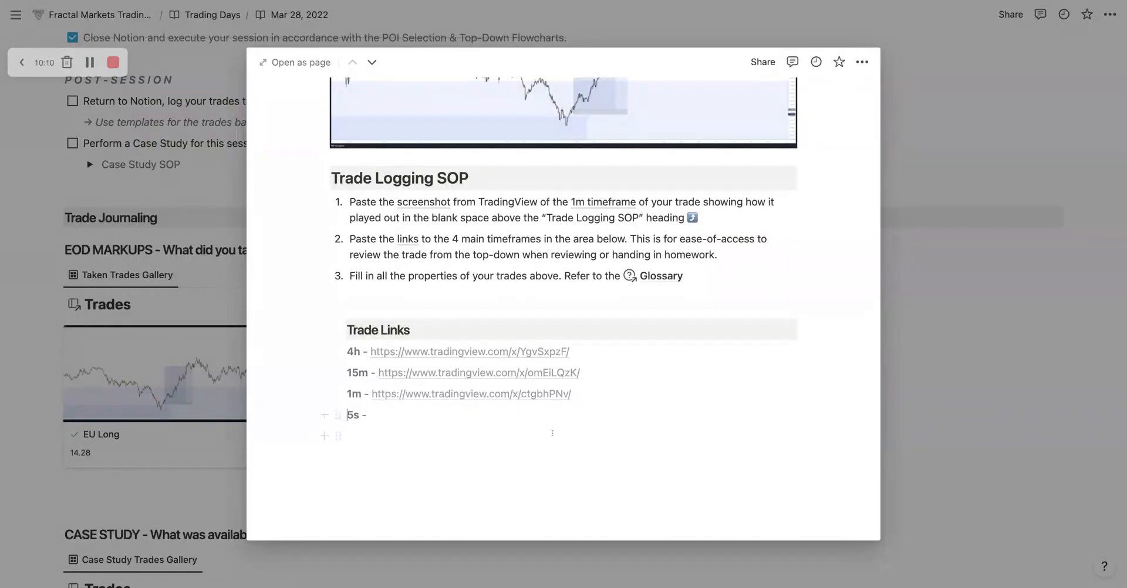
# Step: Highlight all four timeframe lines under Trade Links, from 4h to 5s, in the first EU Long trade
pyautogui.moveTo(555, 436); pyautogui.dragTo(352, 351)
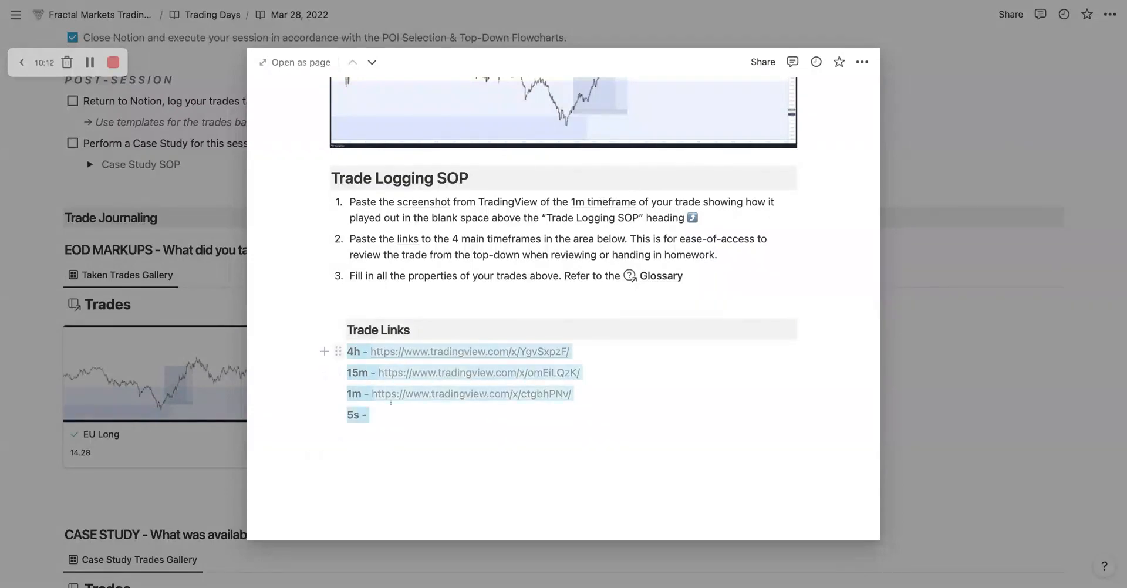
# Step: Reopen the new EU Long trade and replace its four empty Trade Links lines with the copied 4h, 15m, 1m and 5s lines
pyautogui.click(157, 392)
pyautogui.click(379, 392)
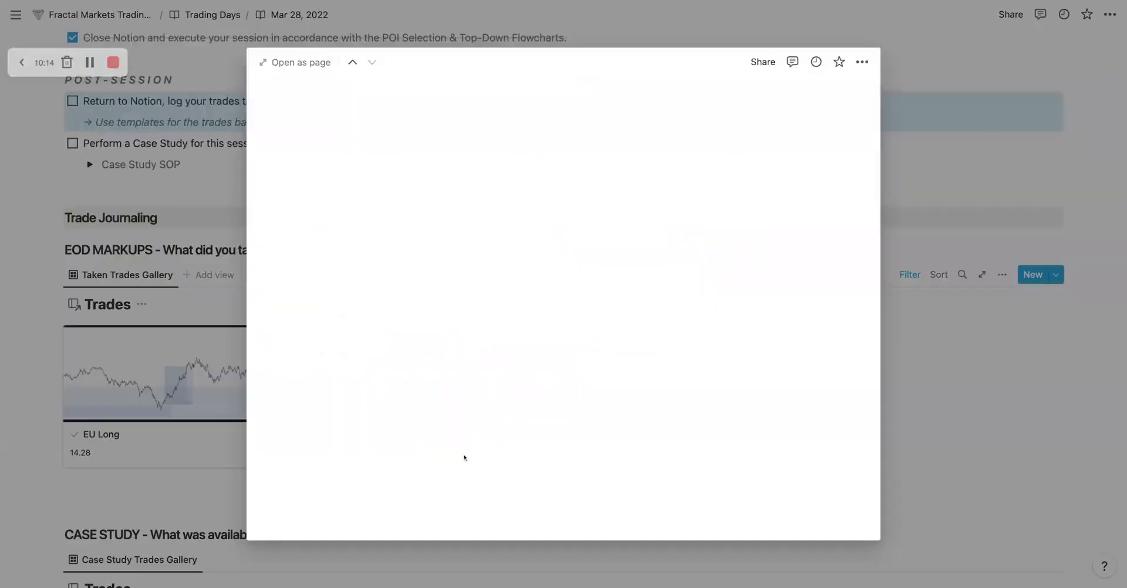
pyautogui.scroll(-12, 464, 458)
pyautogui.scroll(-5, 408, 379)
pyautogui.click(408, 379)
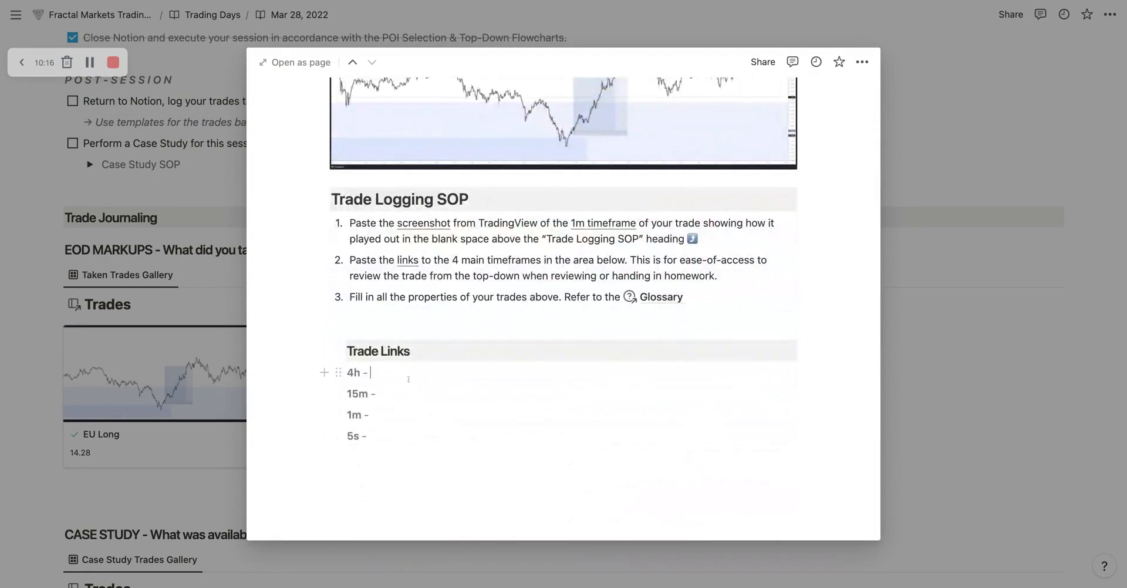
pyautogui.click(453, 473)
pyautogui.hotkey('shift', 'Up')
pyautogui.hotkey('shift', 'Up')
pyautogui.hotkey('shift', 'Up')
pyautogui.hotkey('shift', 'Up')
pyautogui.press('BackSpace')
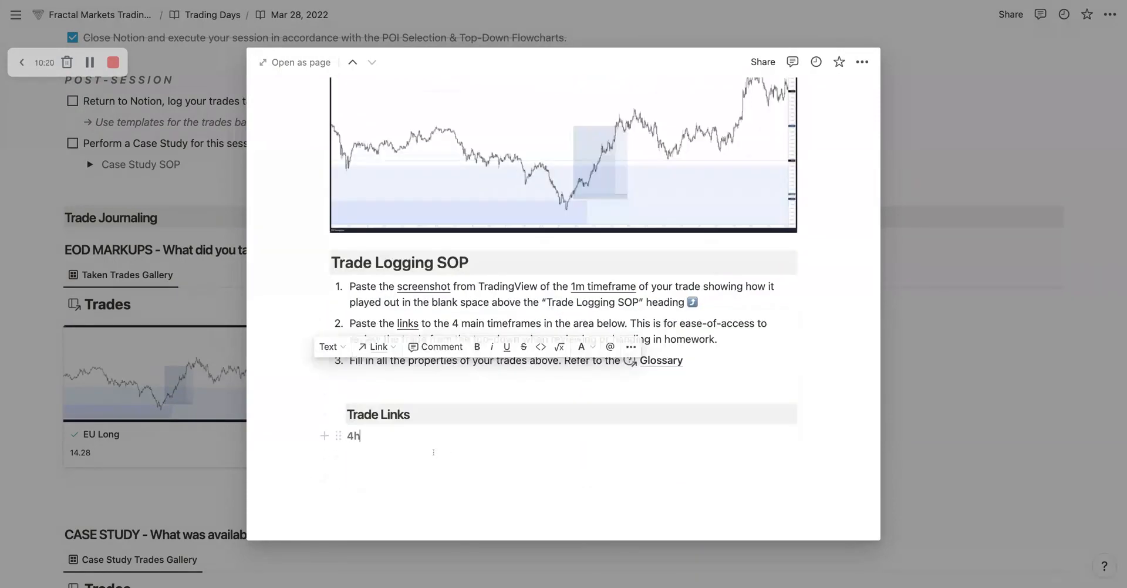
pyautogui.press('super+z')
pyautogui.press('super+z')
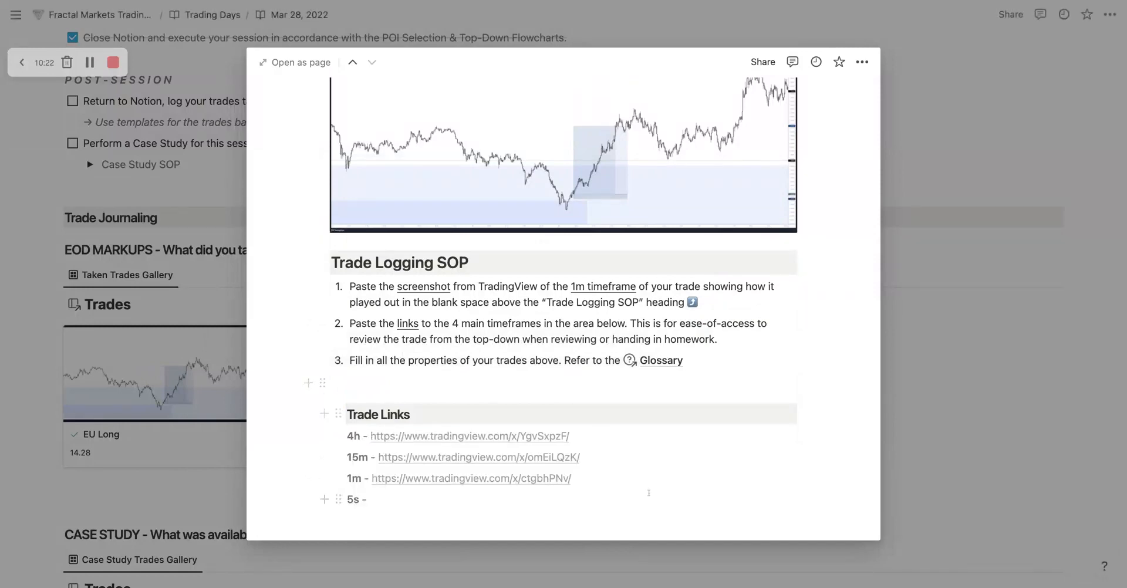
# Step: Review the new EU Long trade's chart screenshot, Trade Logging SOP instructions and unfilled properties
pyautogui.scroll(5, 524, 292)
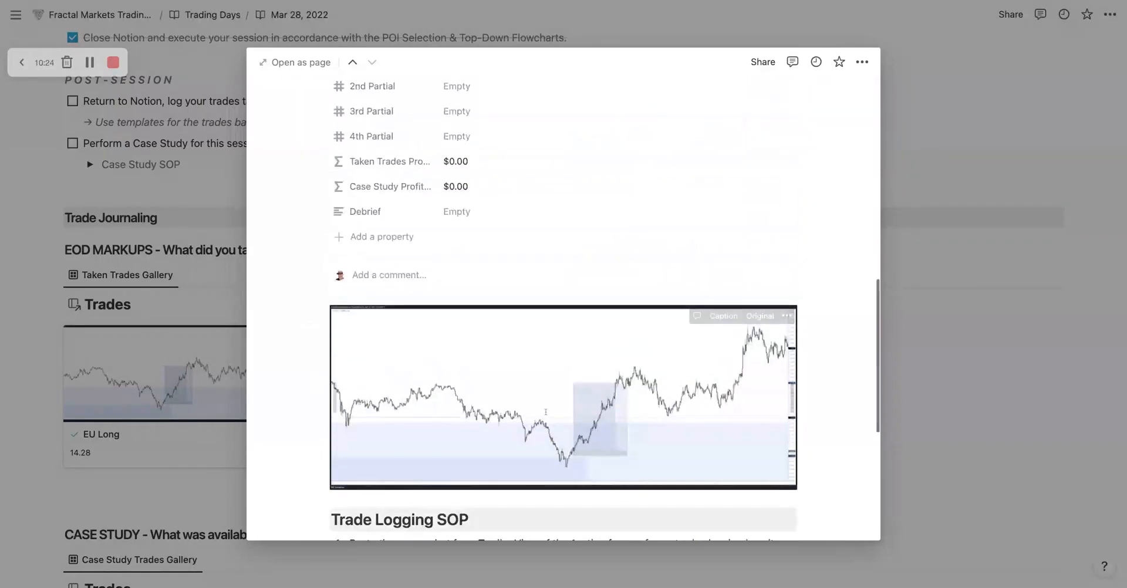
pyautogui.scroll(-6, 550, 403)
pyautogui.scroll(2, 546, 293)
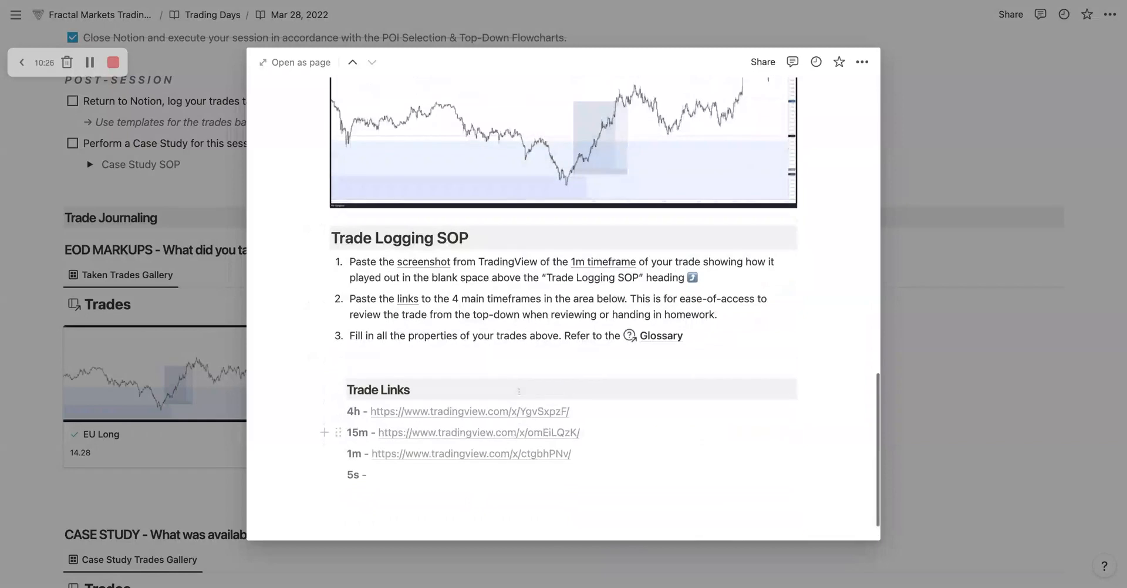
pyautogui.scroll(2, 538, 157)
pyautogui.scroll(-1, 496, 323)
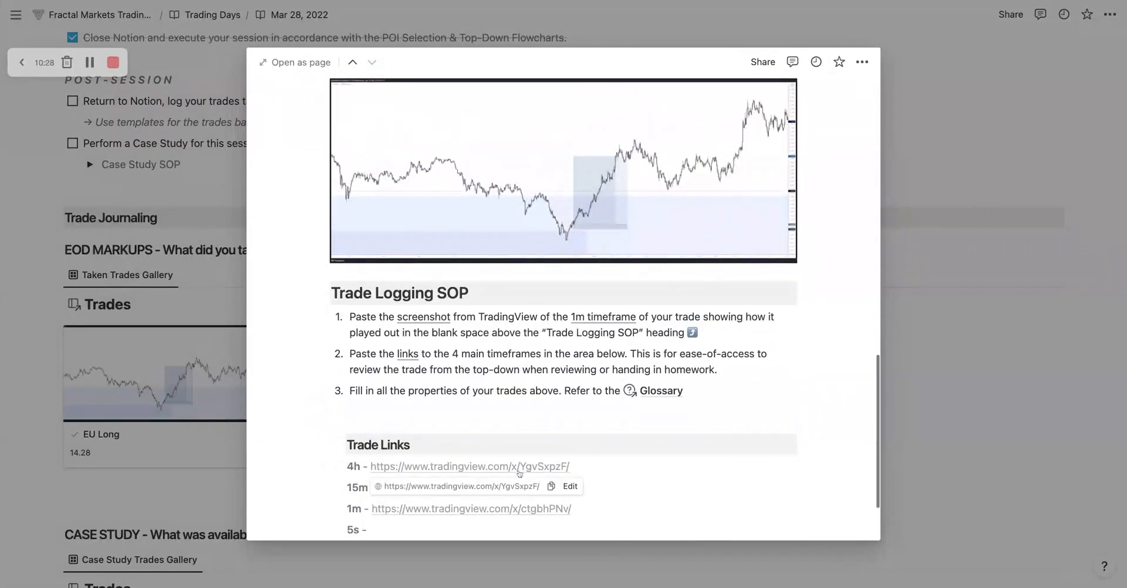
pyautogui.scroll(15, 470, 282)
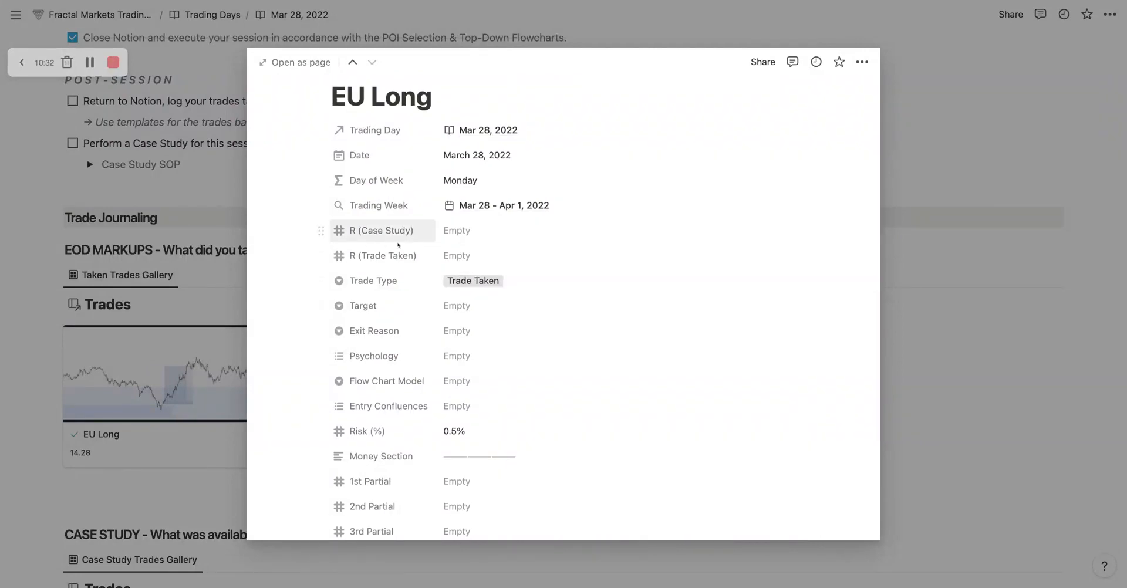
pyautogui.scroll(-8, 487, 293)
pyautogui.scroll(-3, 494, 367)
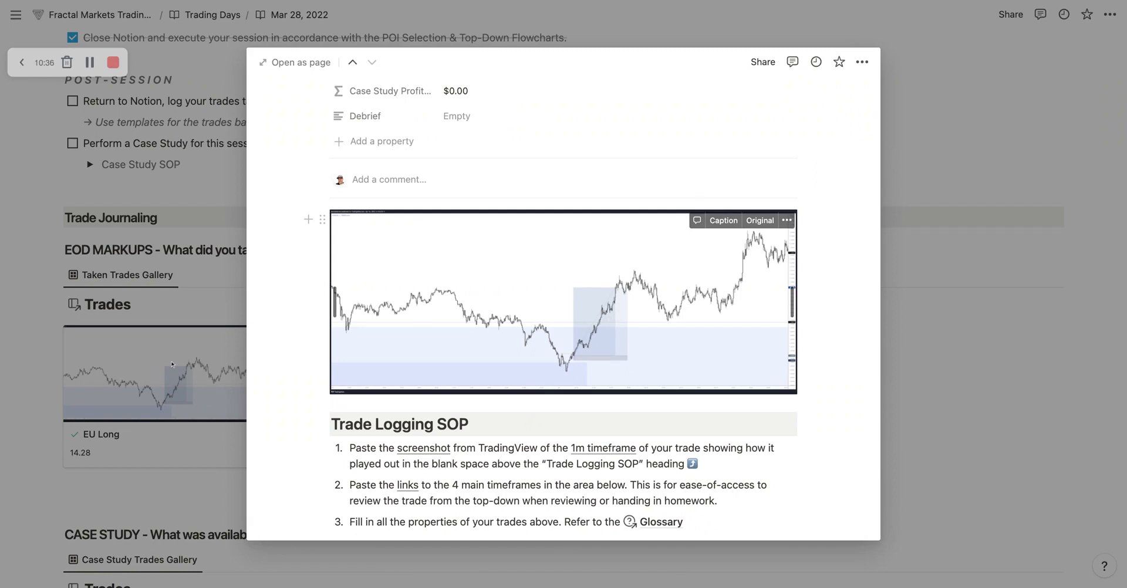
# Step: Set R (Trade Taken) to 14.28 and Target to Weak M15 High/Low in the new EU Long trade
pyautogui.scroll(10, 385, 295)
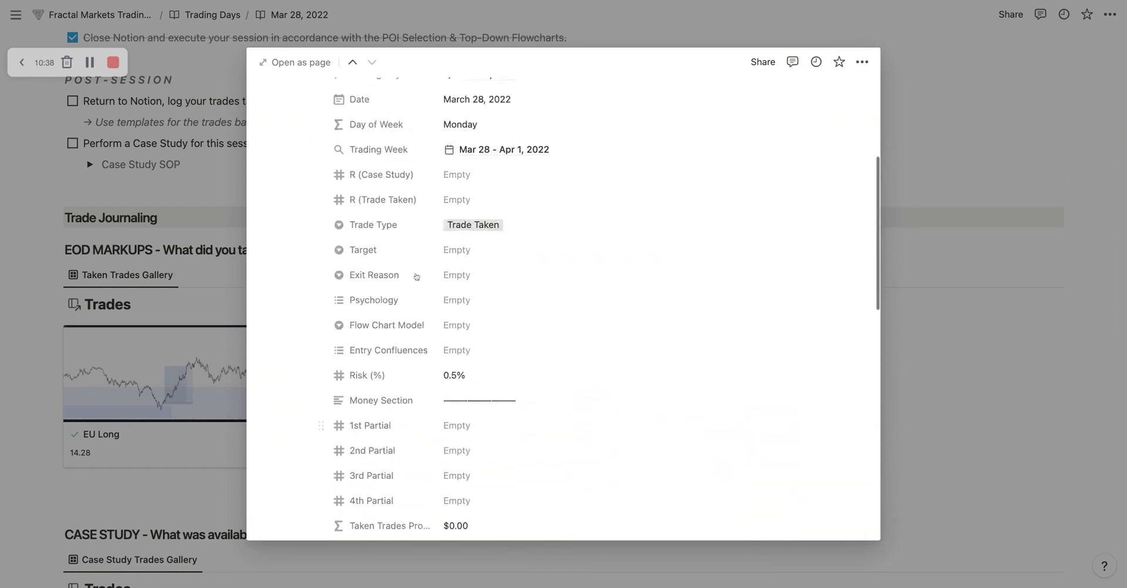
pyautogui.click(459, 282)
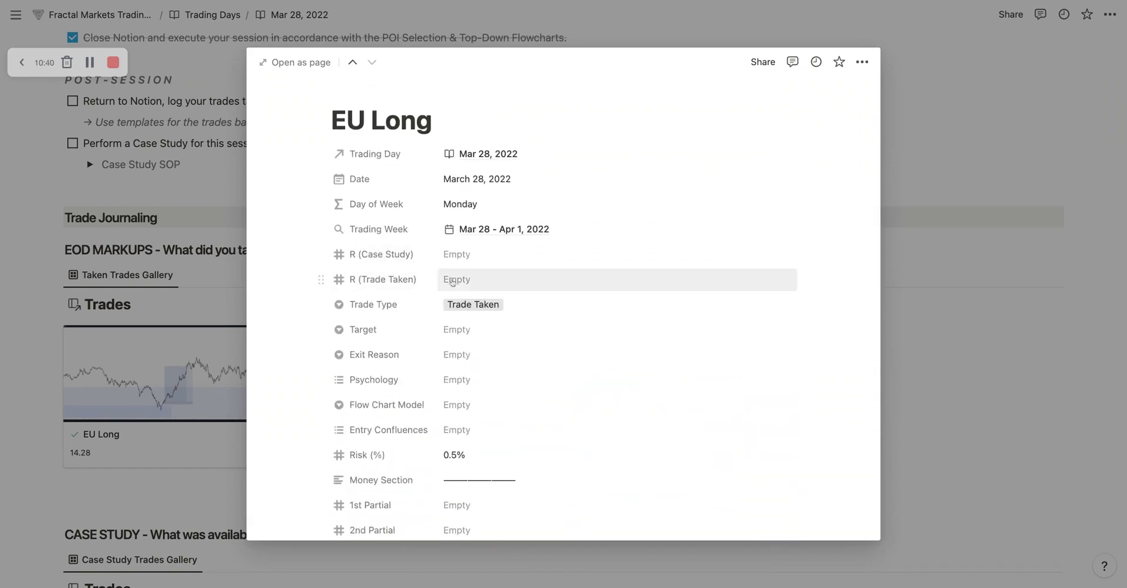
pyautogui.write('1')
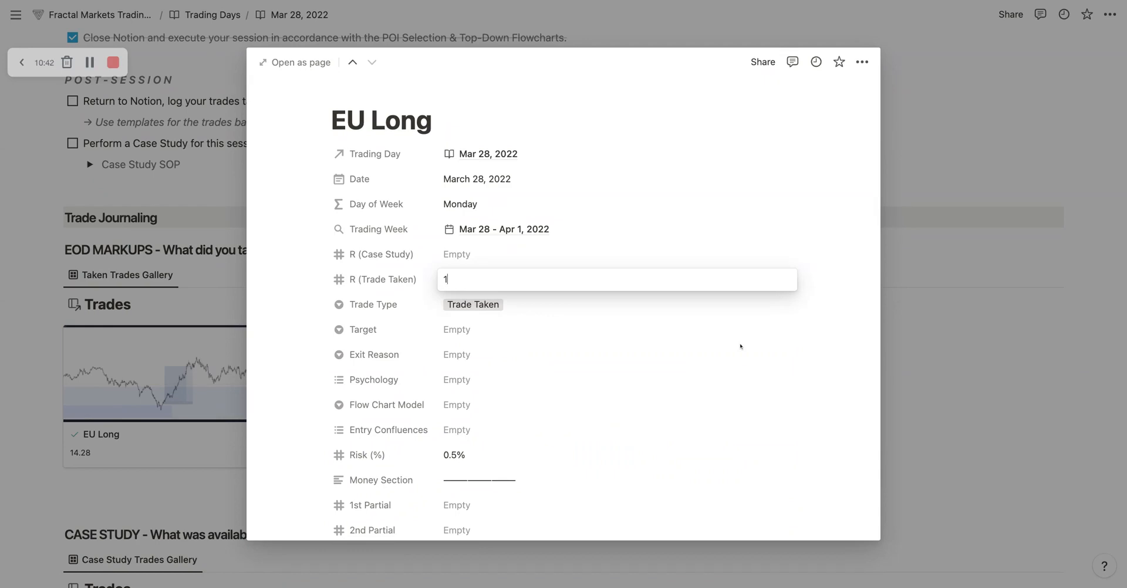
pyautogui.write('4.28')
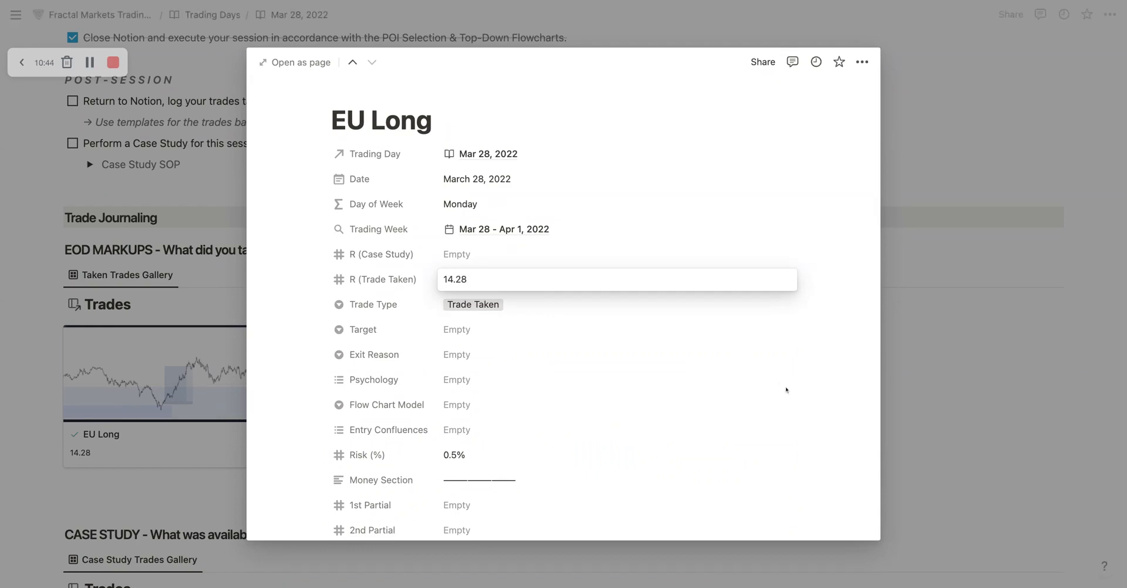
pyautogui.click(783, 388)
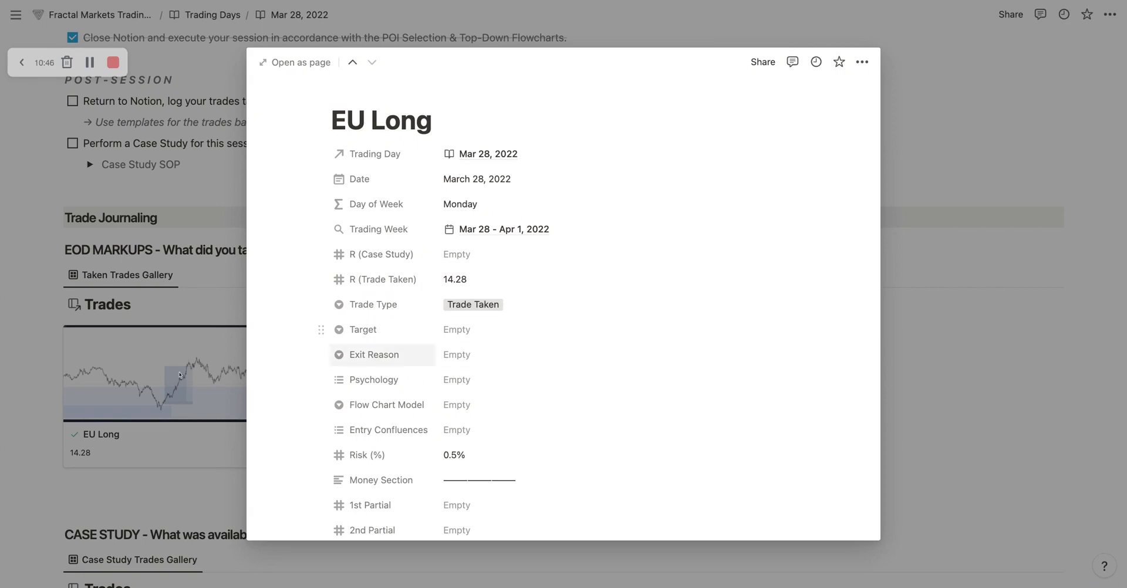
pyautogui.click(447, 331)
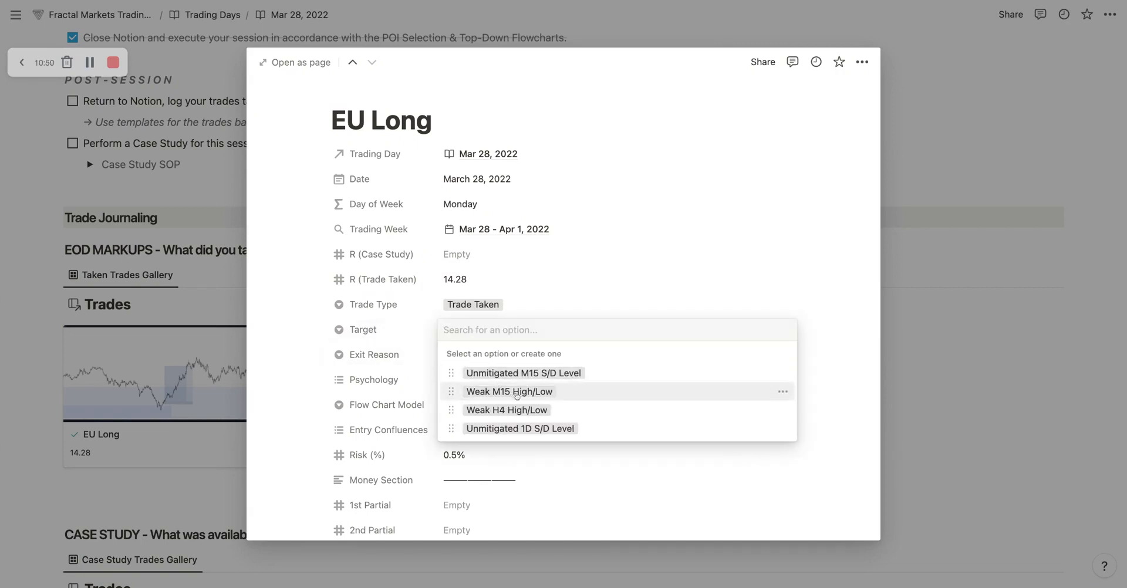
pyautogui.click(517, 393)
# Step: Create a new Target option named 15m Liquidity Pool and assign it to the trade
pyautogui.click(531, 335)
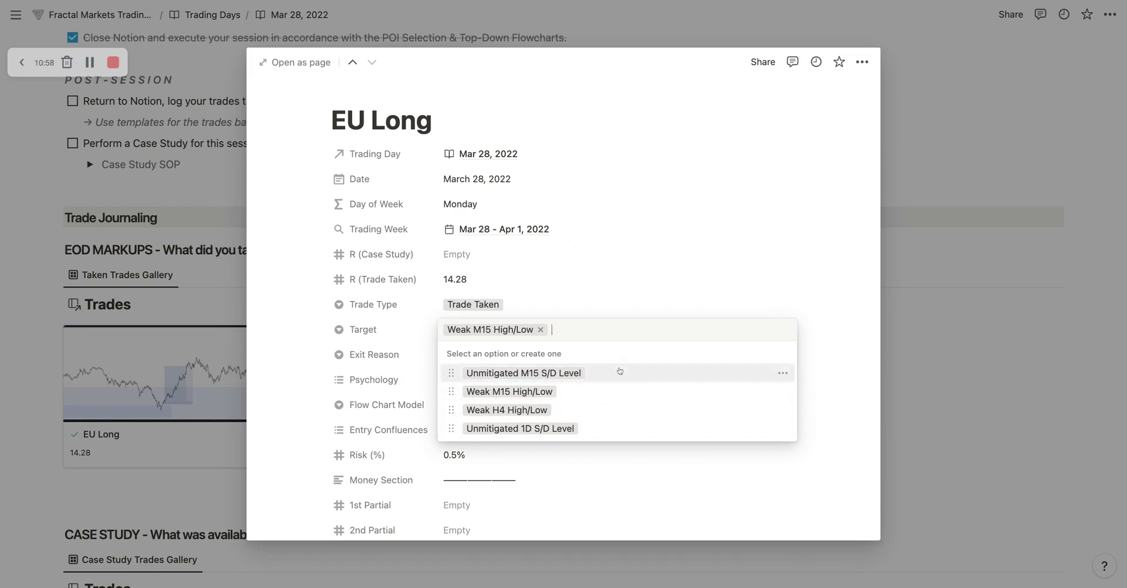
pyautogui.write('1')
pyautogui.press('BackSpace')
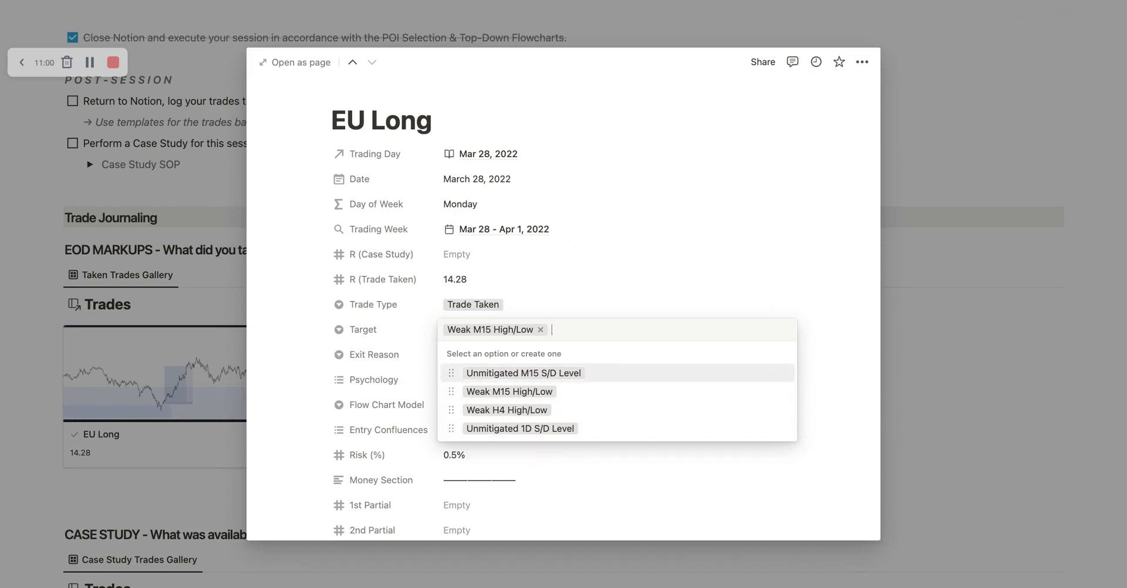
pyautogui.write('15m Liquid')
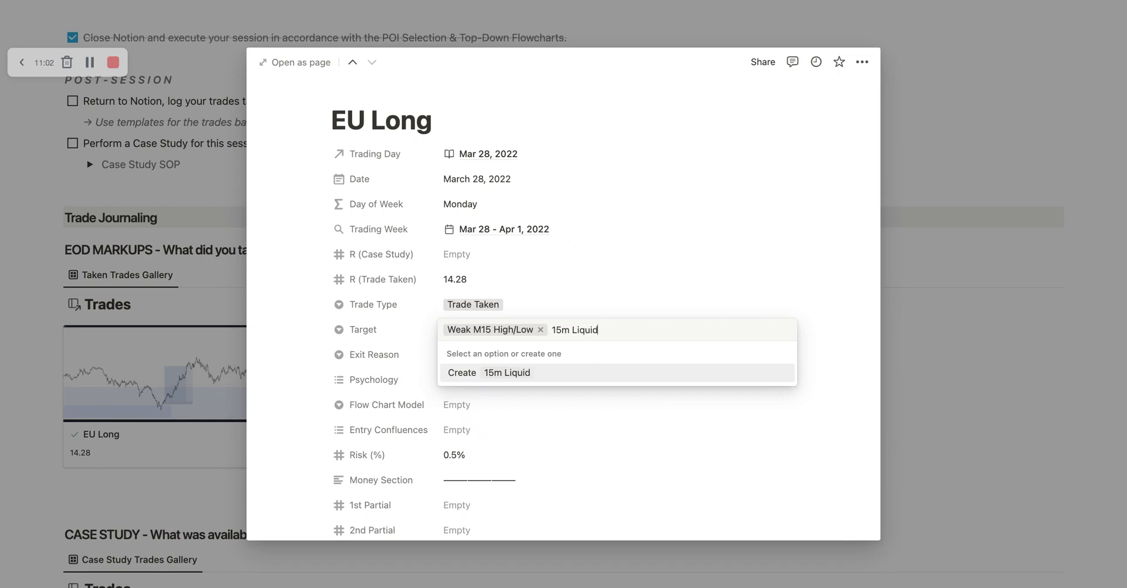
pyautogui.write('ity Pool')
pyautogui.click(513, 372)
# Step: Colour the 15m Liquidity Pool option orange and delete that option from the Target property
pyautogui.click(493, 329)
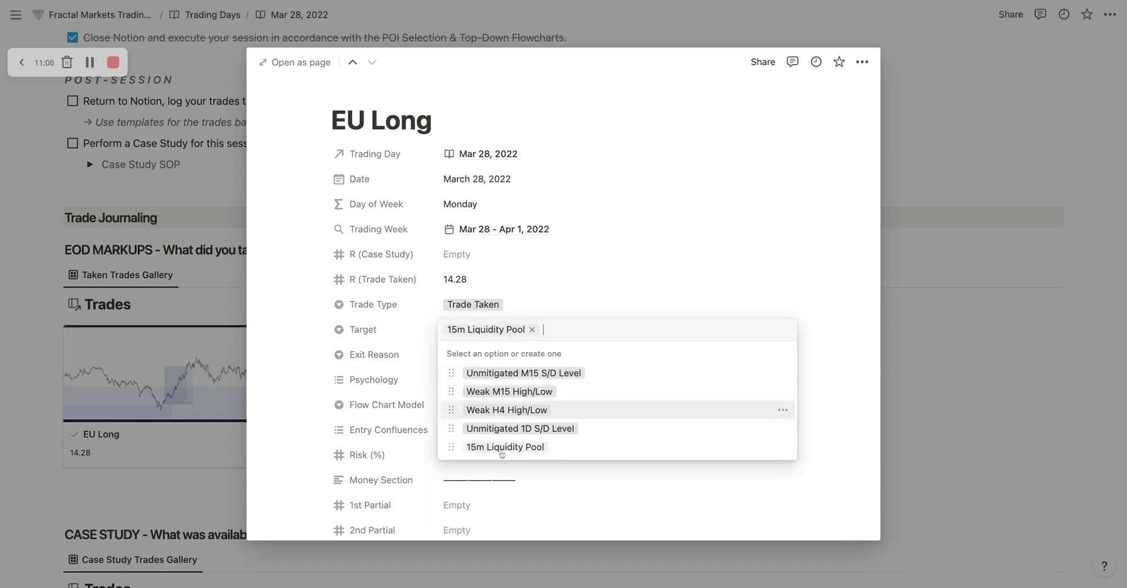
pyautogui.click(783, 449)
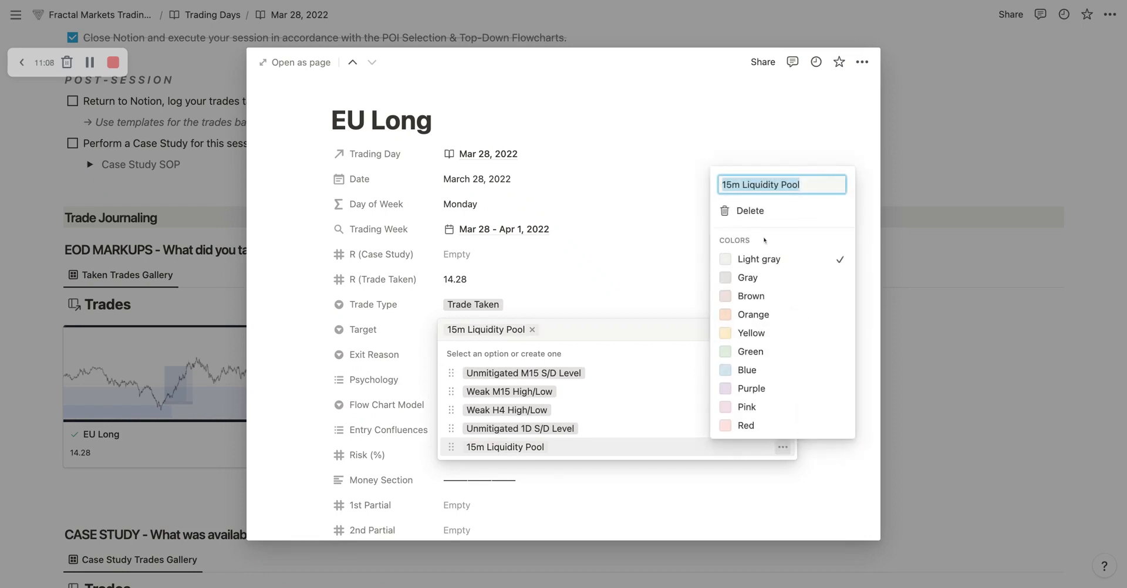
pyautogui.click(754, 316)
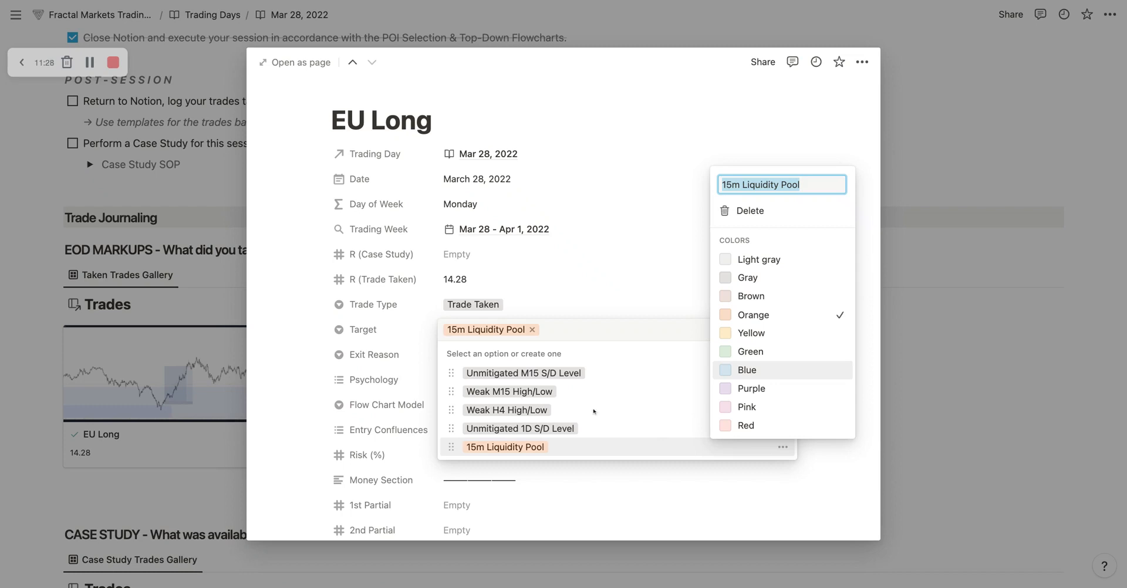
pyautogui.click(750, 210)
pyautogui.click(545, 306)
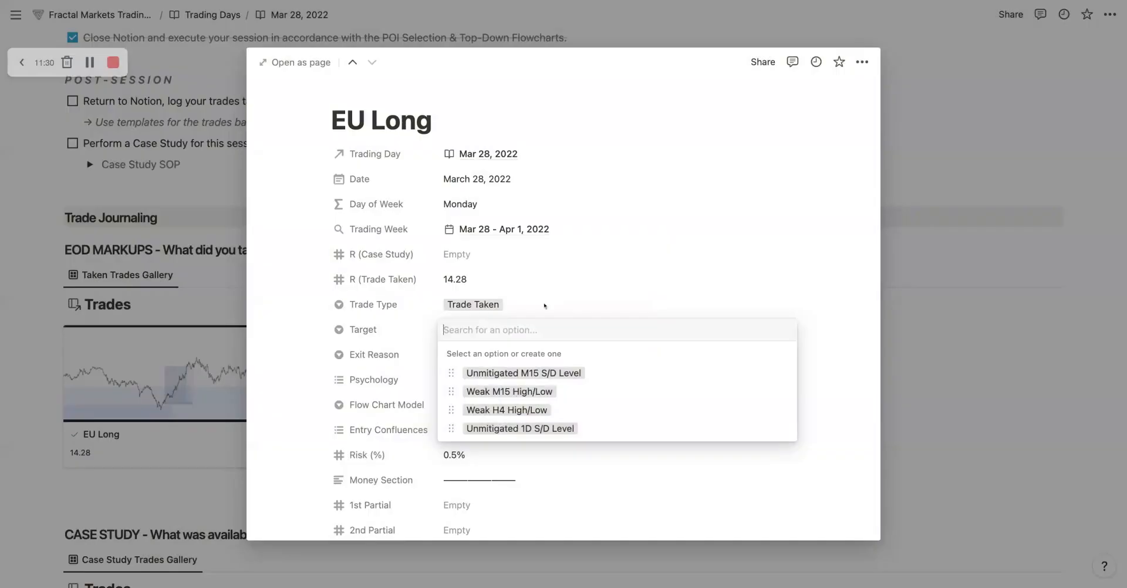
# Step: Set Target to Weak M15 High/Low and Exit Reason to TP Achieved
pyautogui.click(468, 326)
pyautogui.click(503, 392)
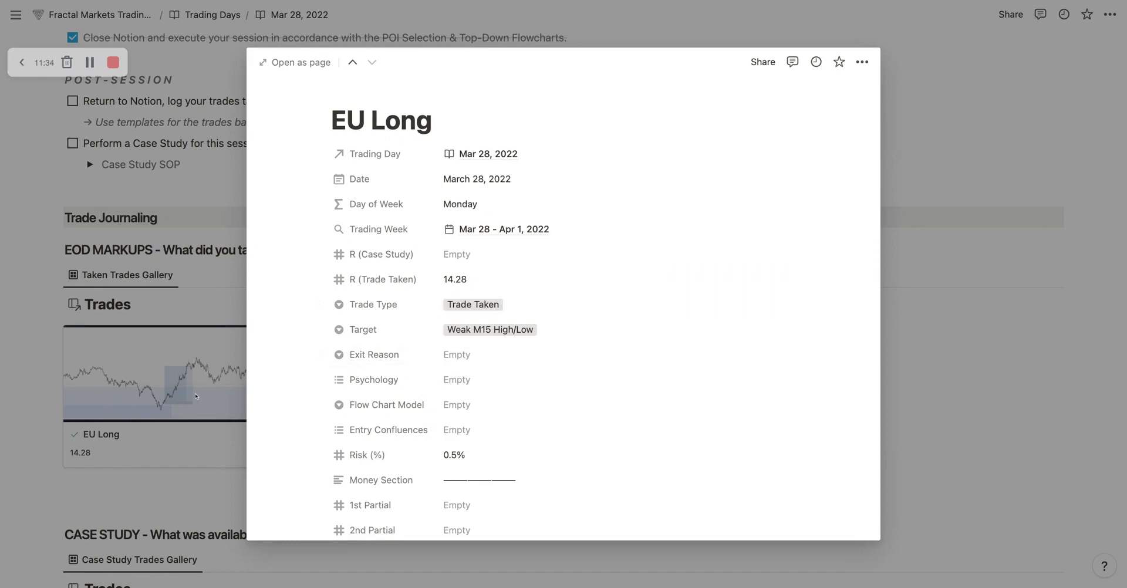
pyautogui.click(446, 355)
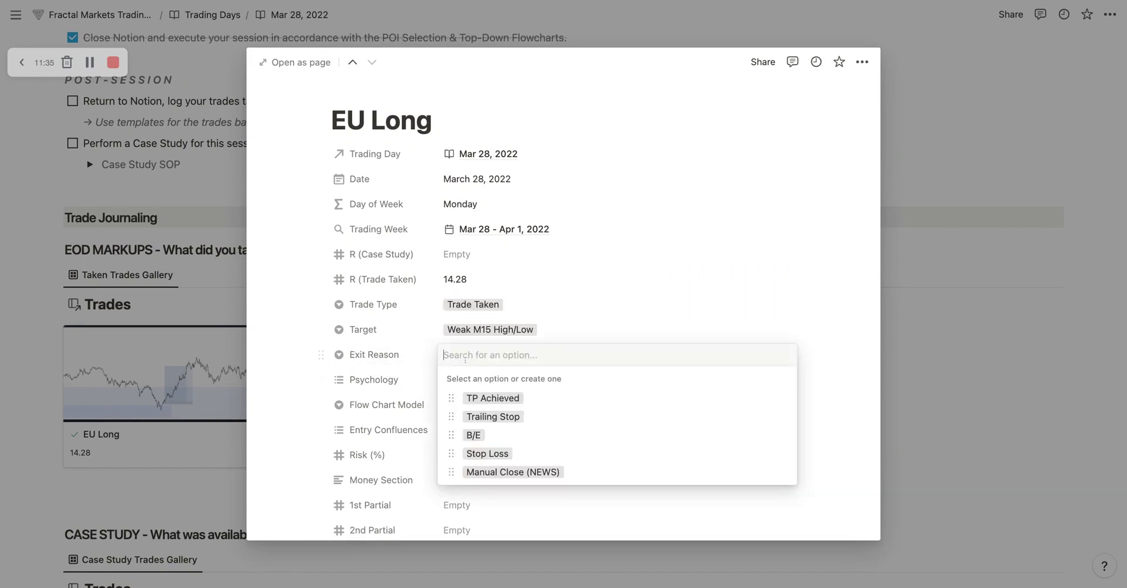
pyautogui.click(513, 399)
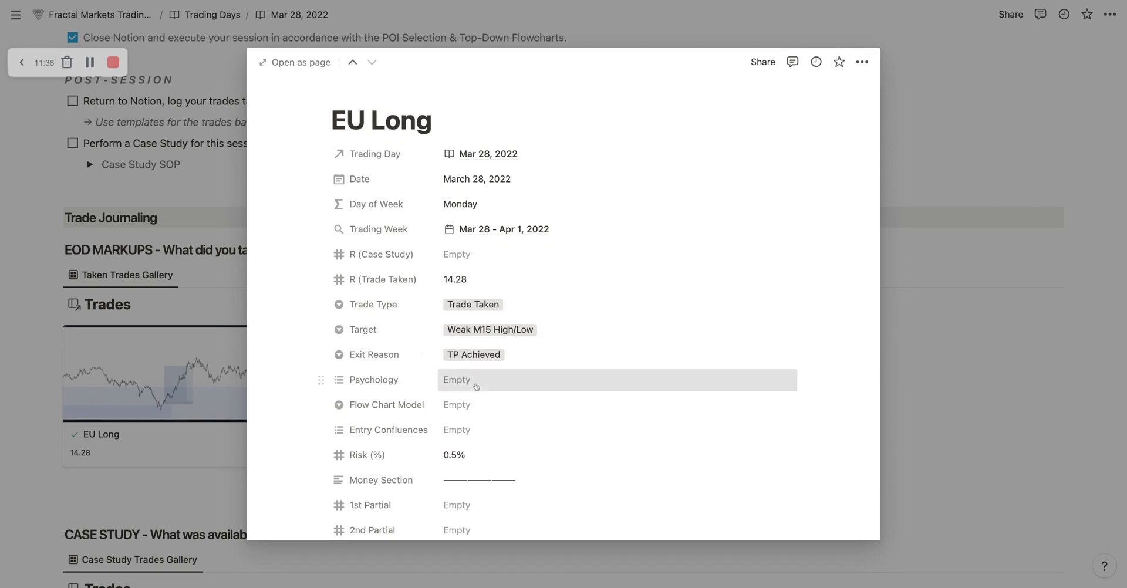
# Step: Check the available Psychology options without choosing one, and set Flow Chart Model to 15m CT / POF - Refined
pyautogui.click(504, 381)
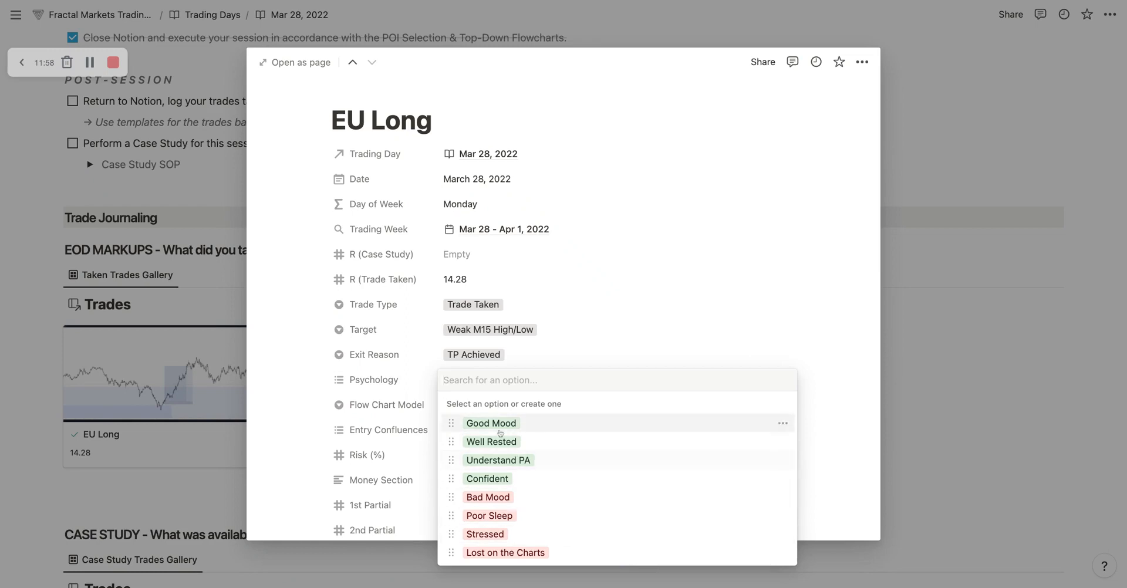
pyautogui.click(562, 339)
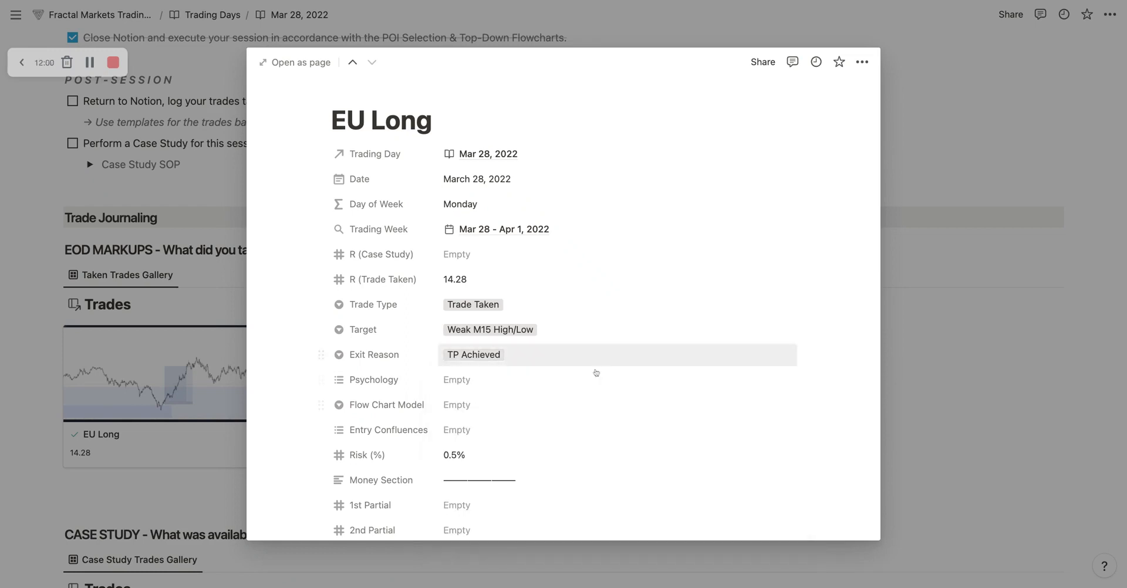
pyautogui.click(511, 405)
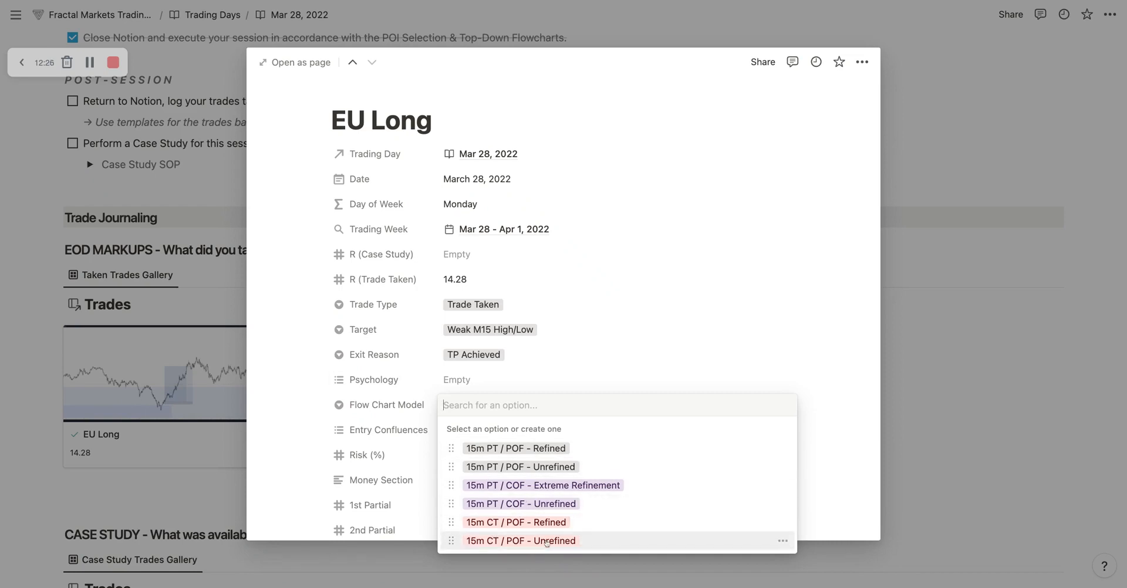
pyautogui.click(546, 523)
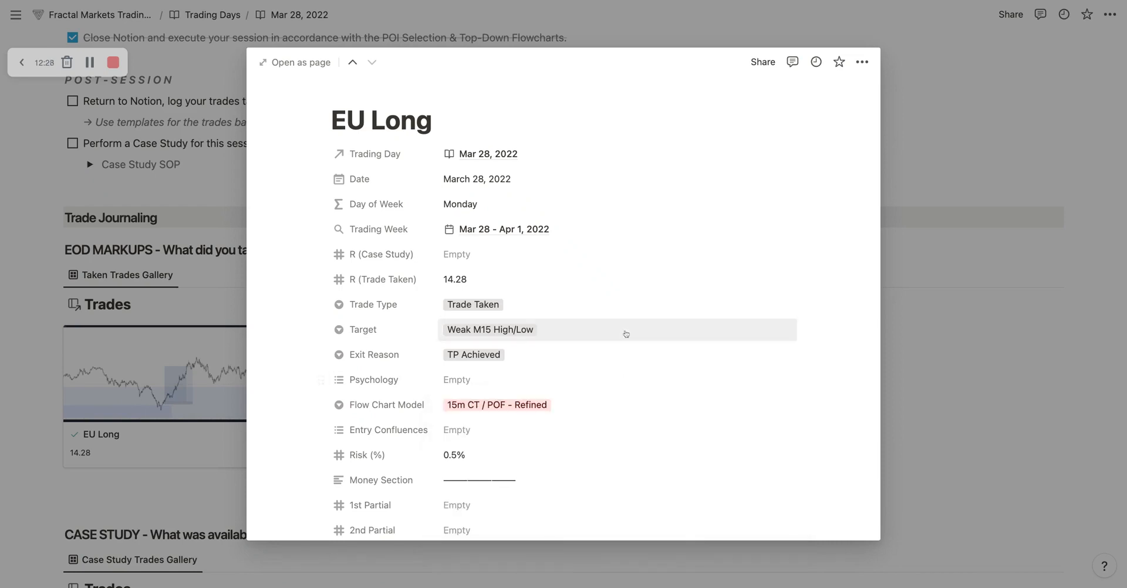
# Step: Add 1m Refined POI, 1m Sweep and 1m ChoC as the trade's Entry Confluences
pyautogui.click(476, 430)
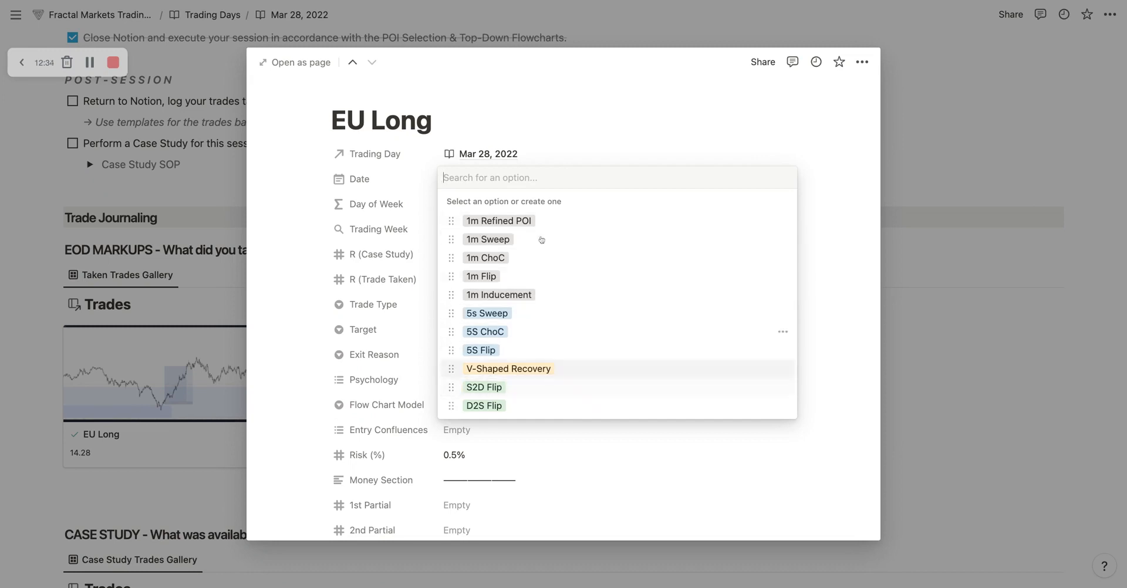
pyautogui.click(551, 222)
pyautogui.click(562, 240)
pyautogui.click(563, 257)
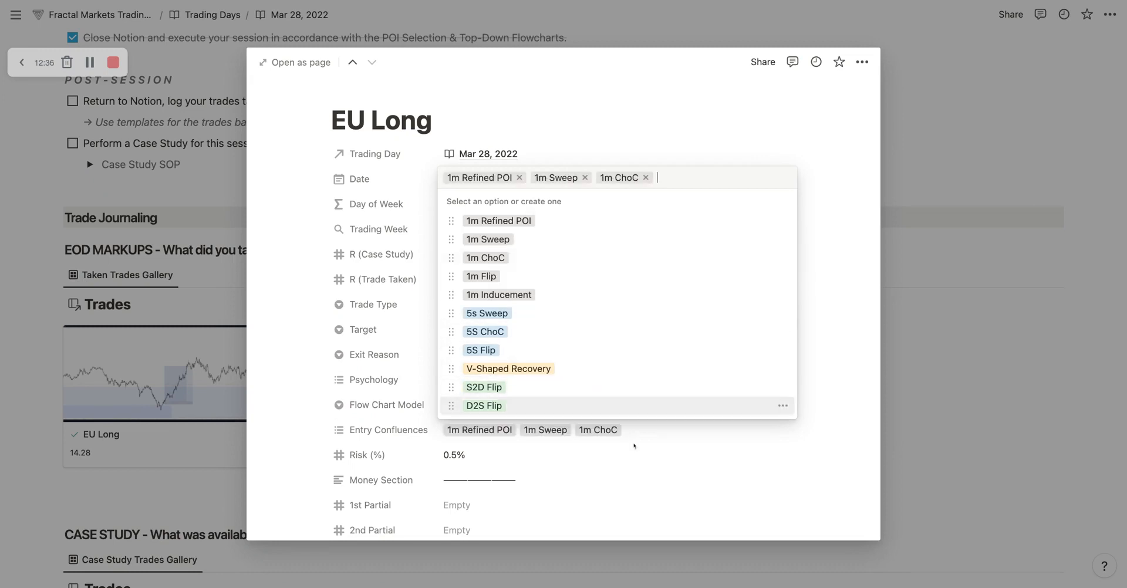
pyautogui.click(634, 447)
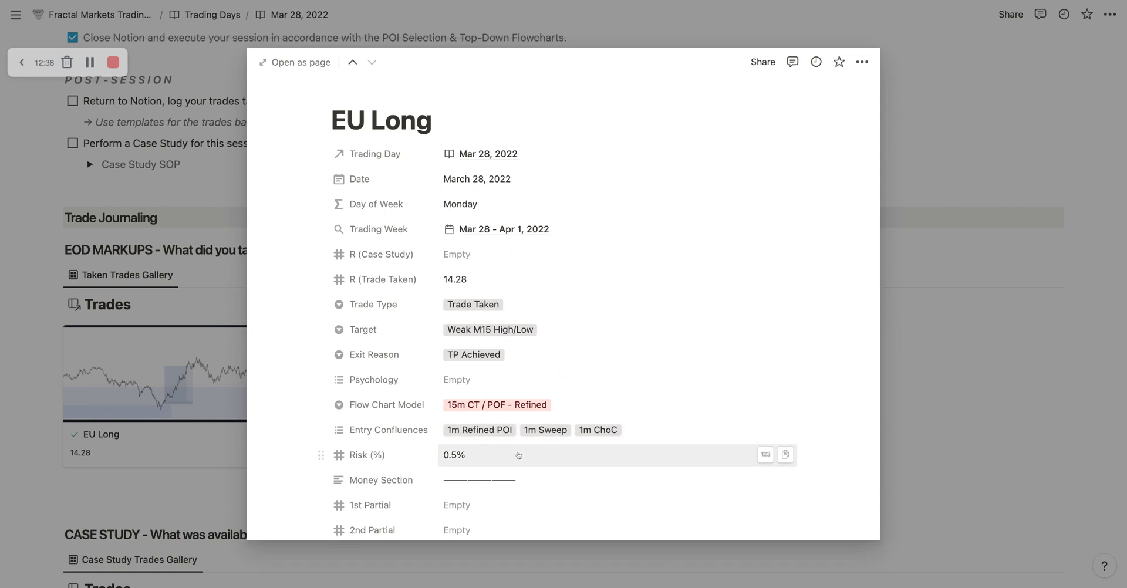
# Step: Examine the Risk (%) property and the Money Section fields, from 1st Partial down to Debrief
pyautogui.scroll(-4, 517, 453)
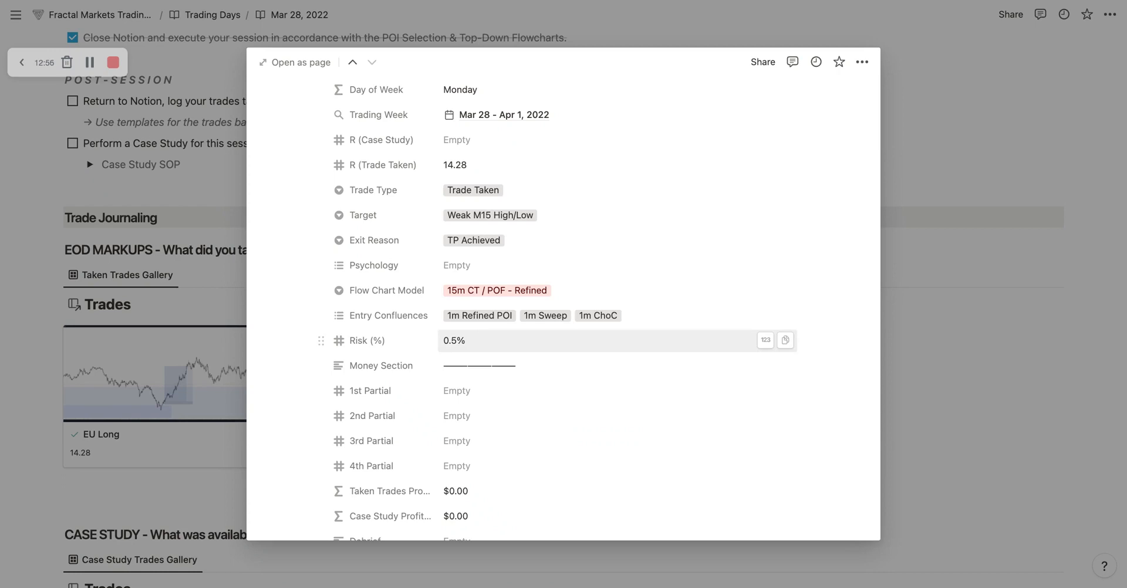
pyautogui.scroll(-1, 440, 343)
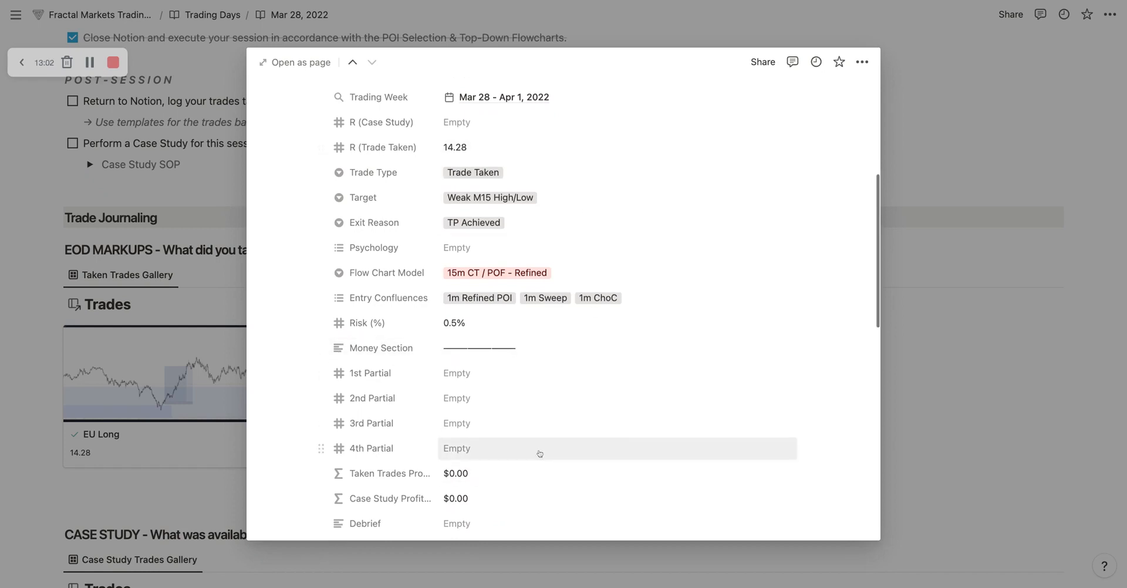
pyautogui.scroll(-4, 539, 455)
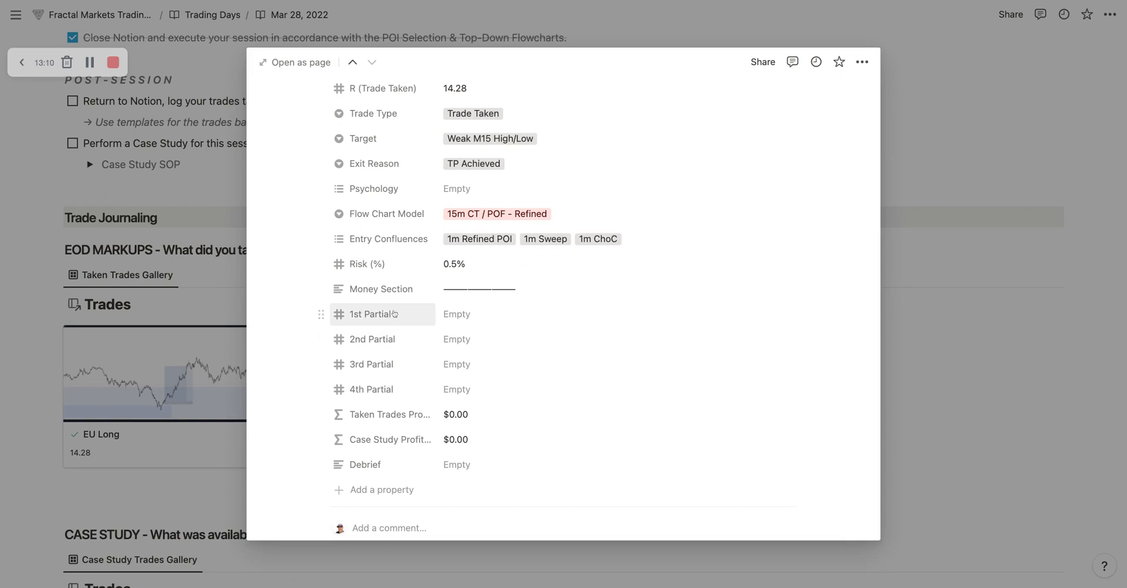
# Step: Review the EU Long trade's properties and inspect the Case Study Profit formula without changing it
pyautogui.scroll(5, 481, 373)
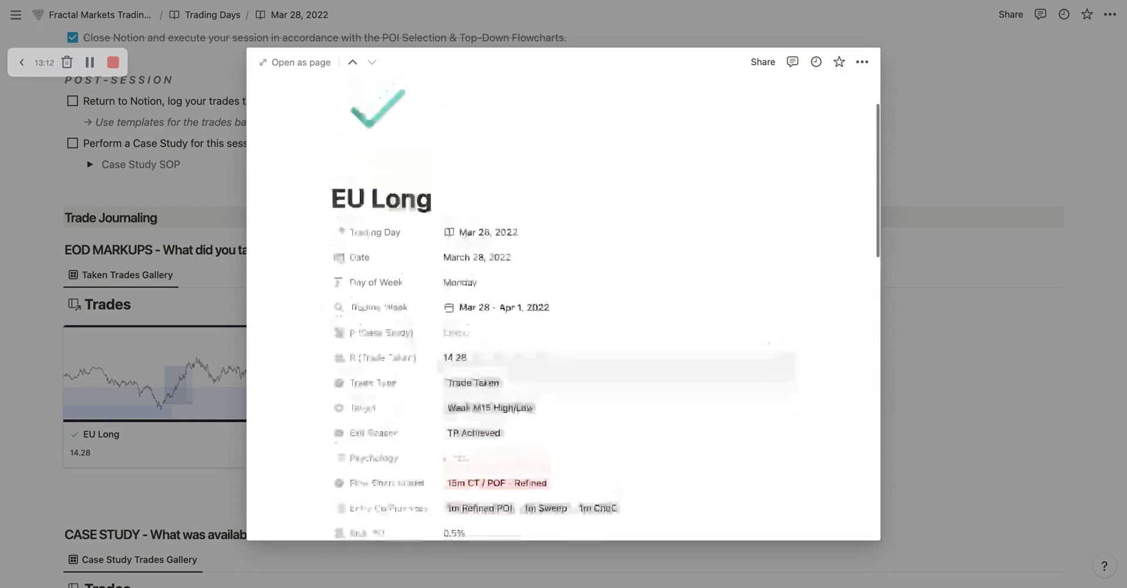
pyautogui.scroll(-5, 488, 386)
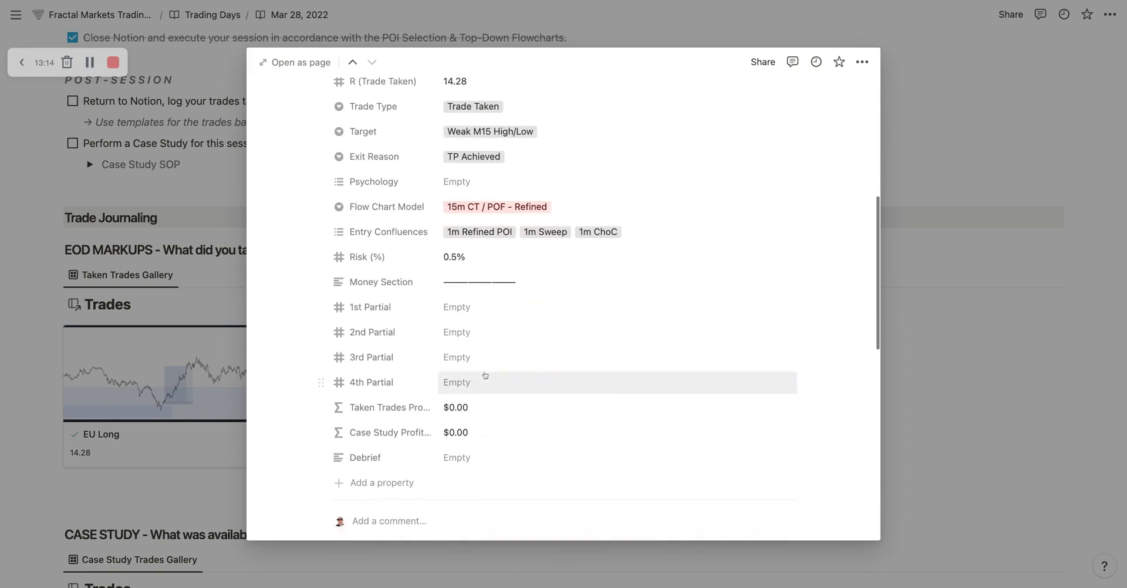
pyautogui.scroll(5, 495, 419)
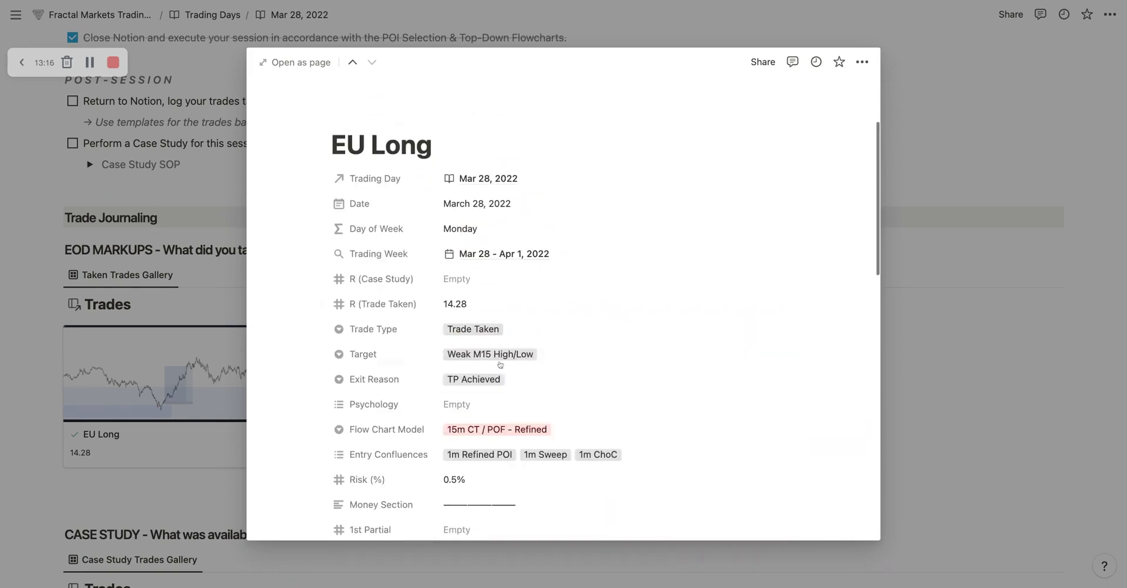
pyautogui.scroll(-5, 487, 329)
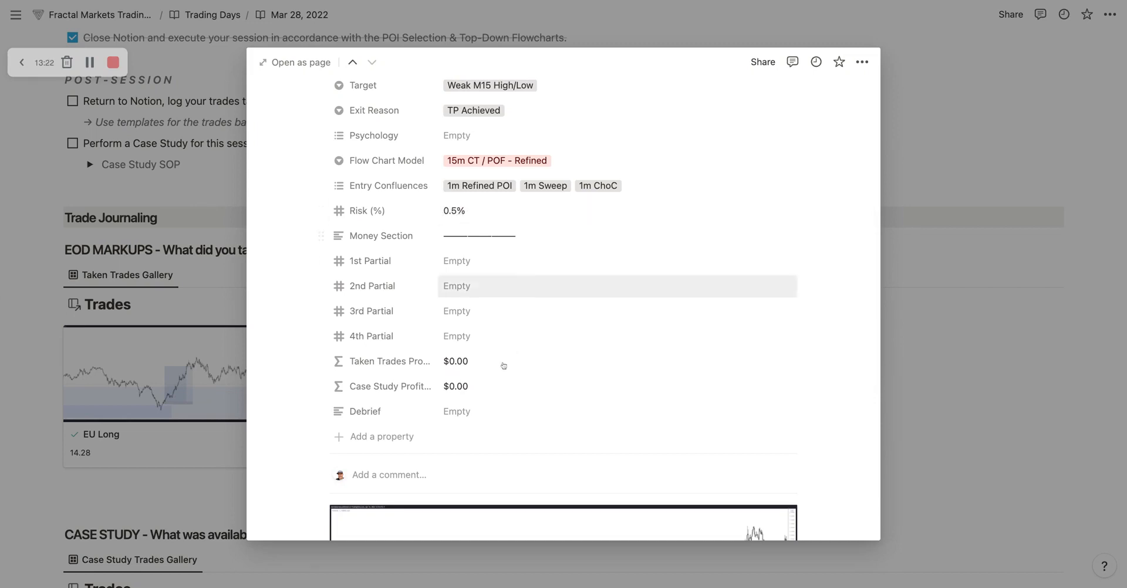
pyautogui.click(474, 388)
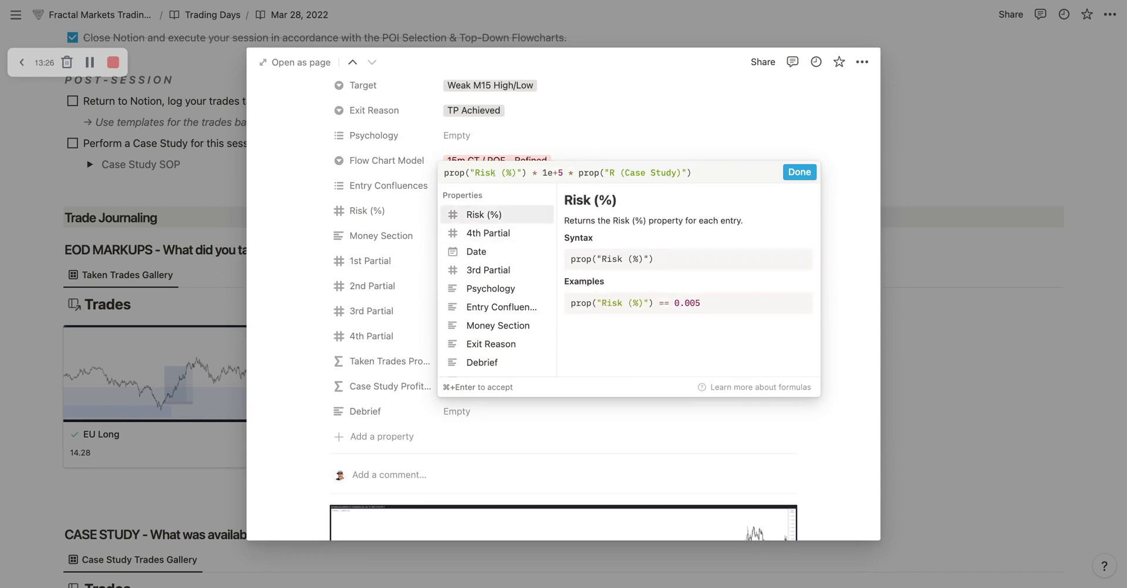
pyautogui.click(421, 292)
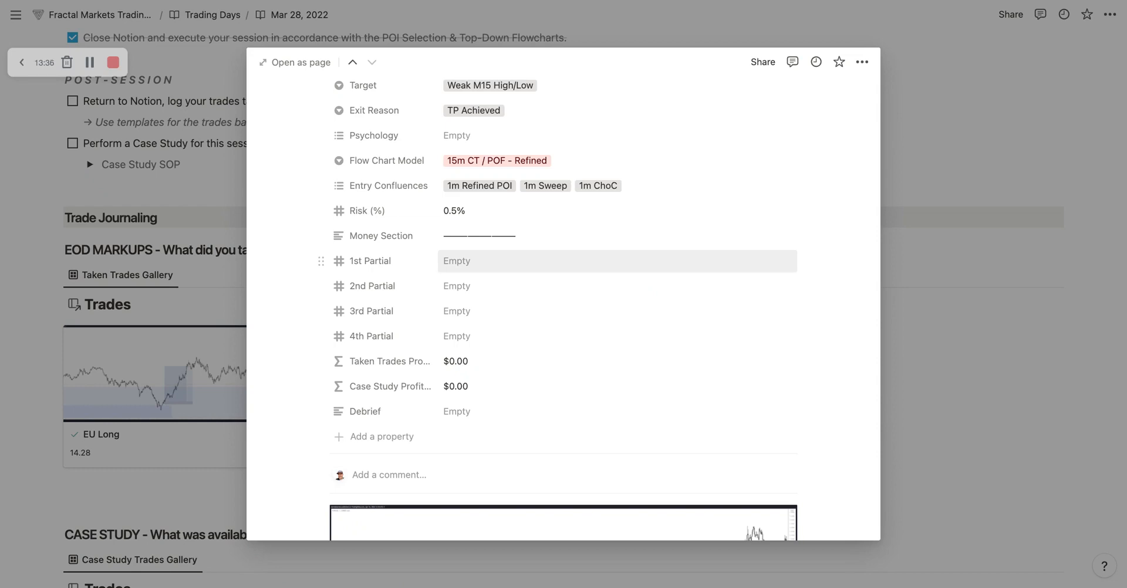
# Step: Set the trade's 1st Partial to $1,100 and its 2nd Partial to -$400
pyautogui.click(617, 261)
pyautogui.write('1100')
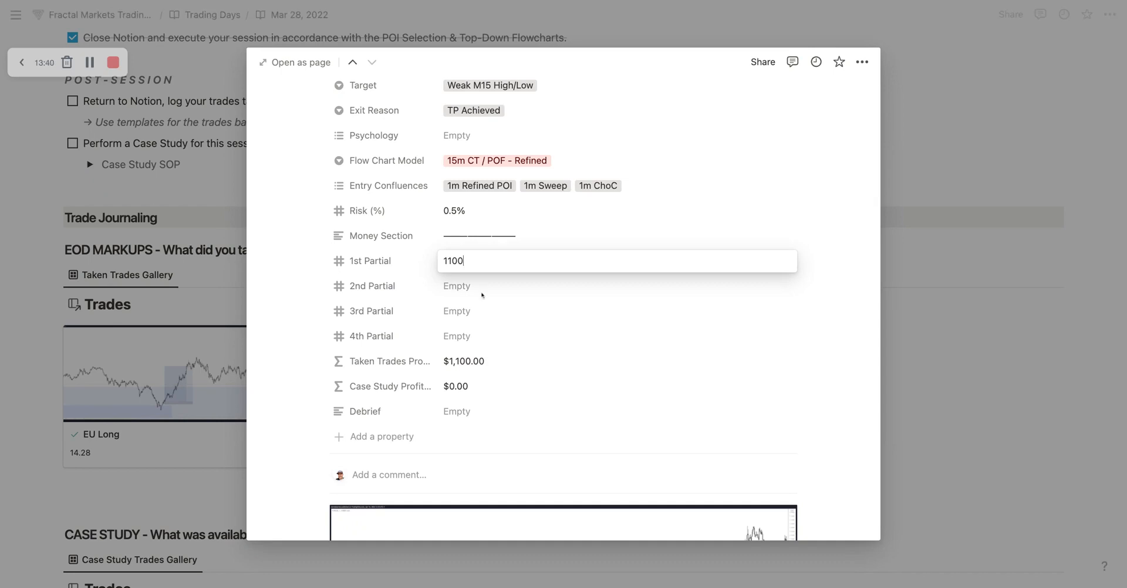
pyautogui.press('Return')
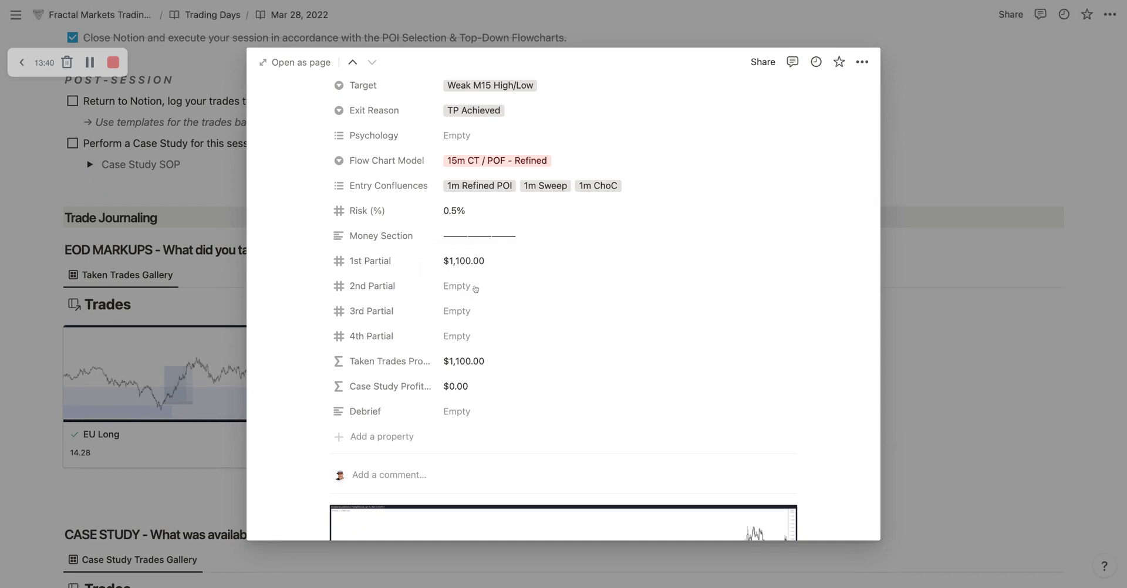
pyautogui.click(476, 287)
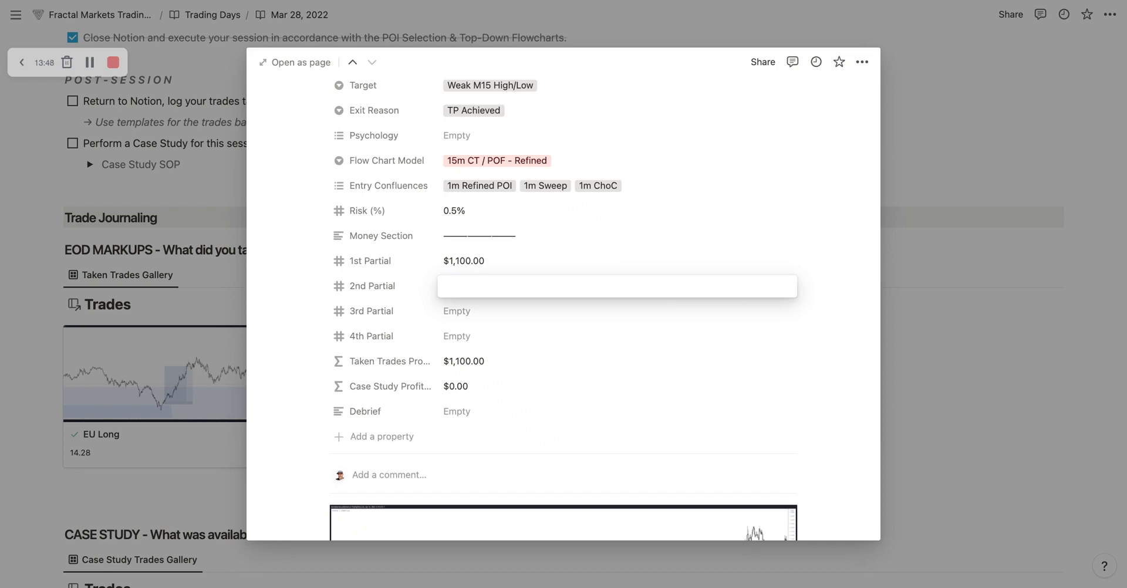
pyautogui.write('-400')
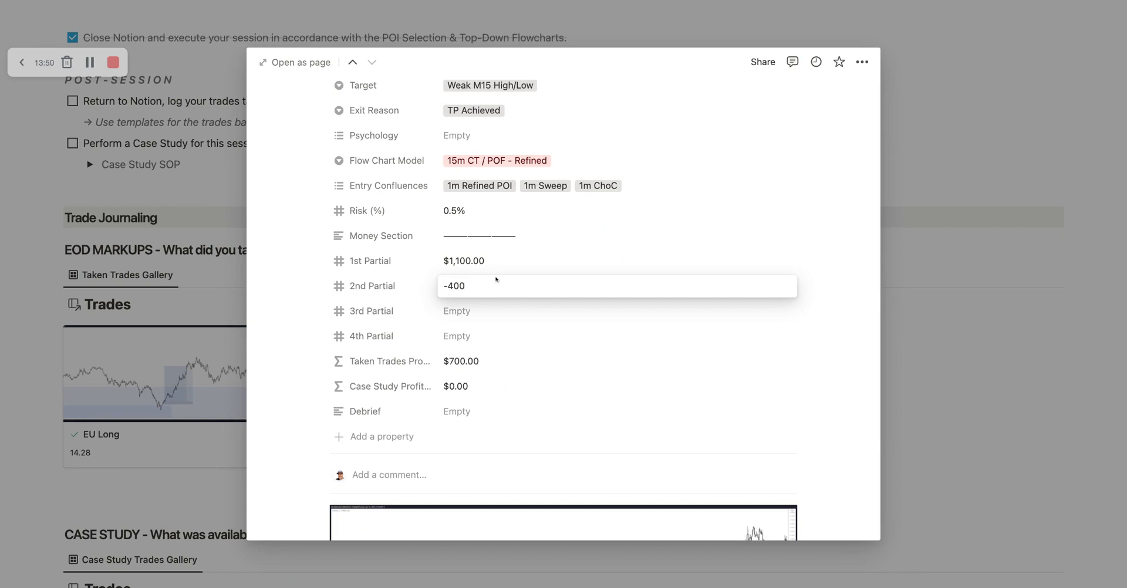
pyautogui.press('Return')
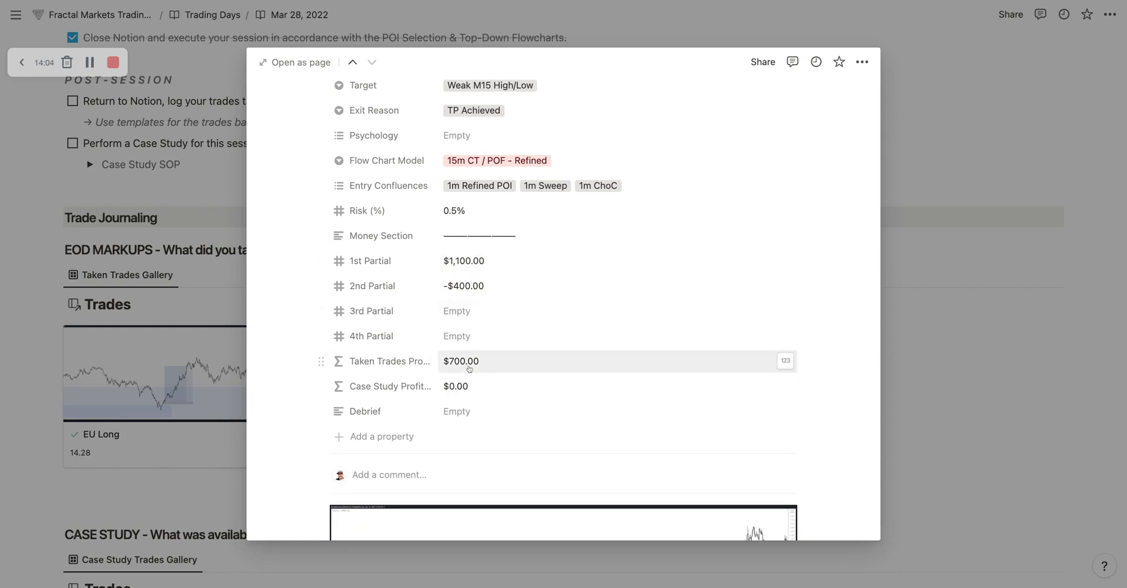
# Step: Replace the trade's 2nd Partial with a profit of $1,895, keeping the 1st Partial as it is
pyautogui.click(473, 261)
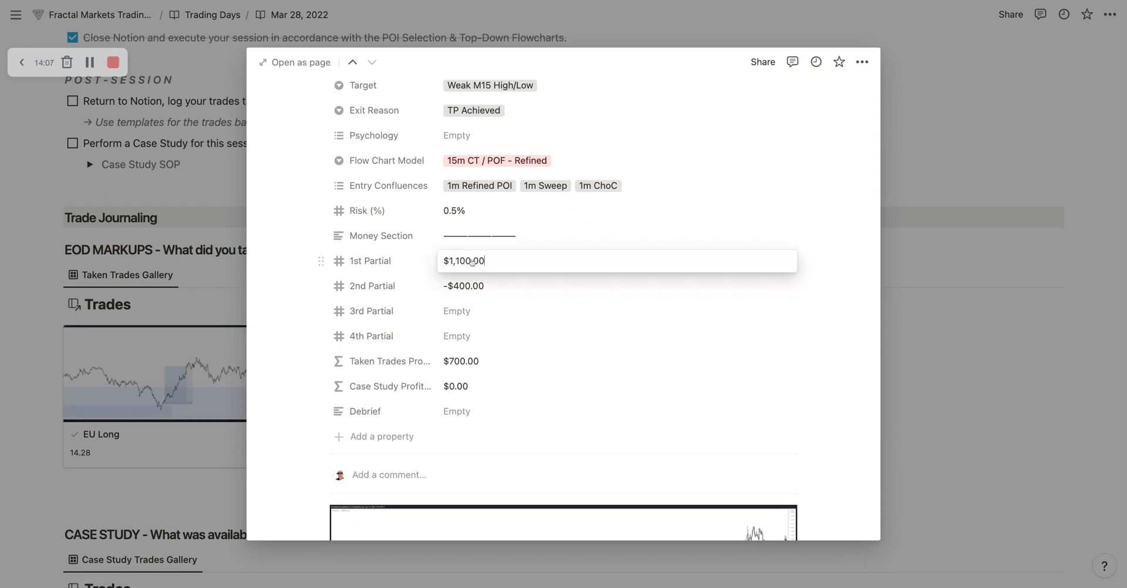
pyautogui.click(499, 291)
pyautogui.click(464, 293)
pyautogui.press('super+a')
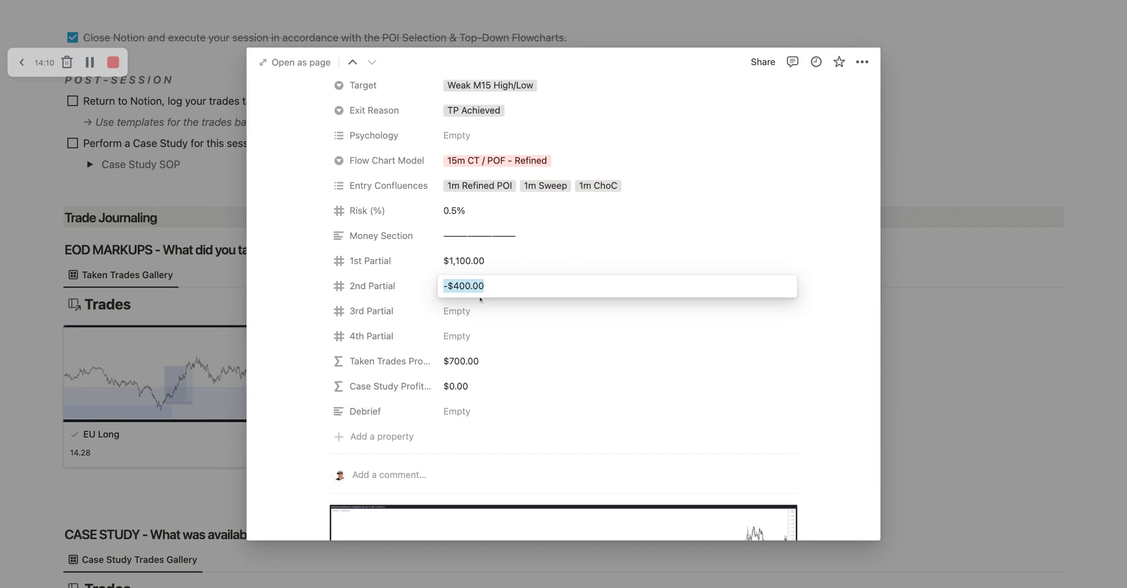
pyautogui.write('1895')
pyautogui.press('Return')
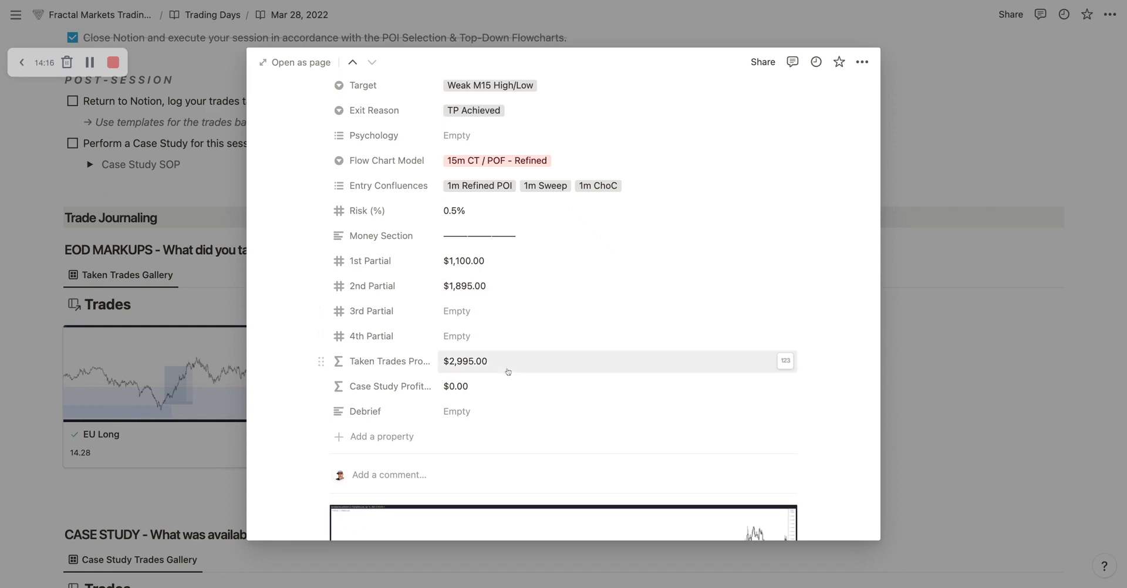
# Step: Clear the 2nd Partial value of the EU Long trade
pyautogui.scroll(5, 478, 258)
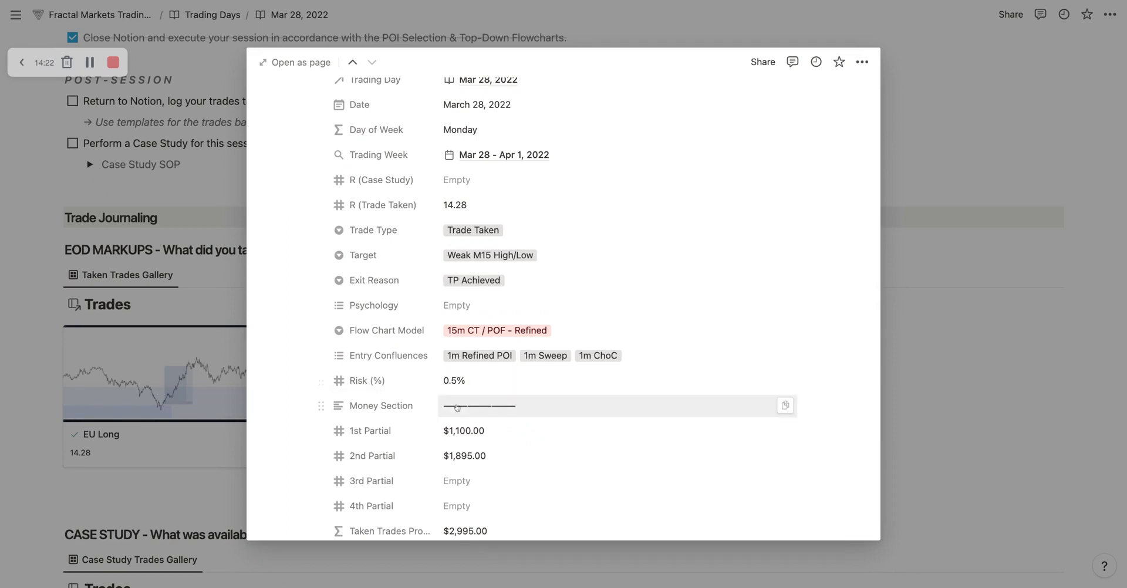
pyautogui.scroll(-3, 484, 371)
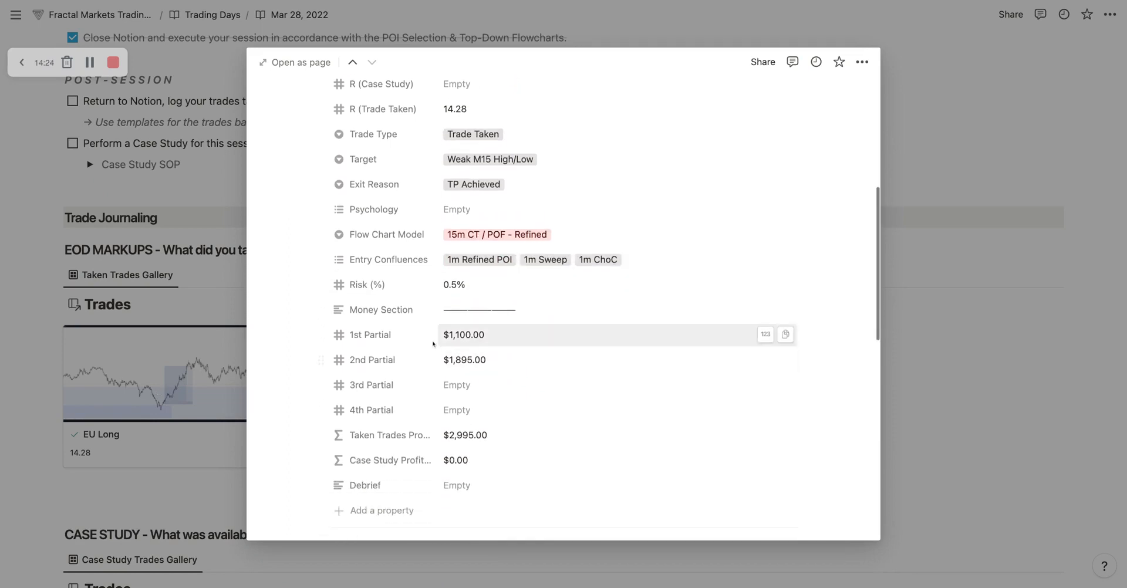
pyautogui.click(521, 361)
pyautogui.press('super+a')
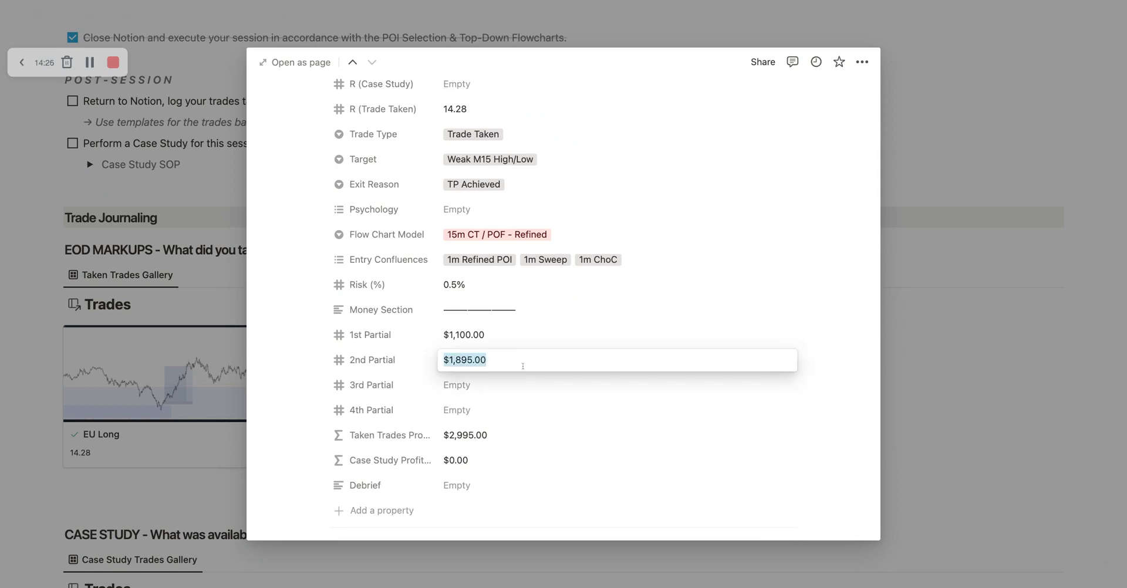
pyautogui.press('BackSpace')
pyautogui.press('Escape')
# Step: Set the 1st Partial of the EU Long trade to $7,100
pyautogui.click(494, 335)
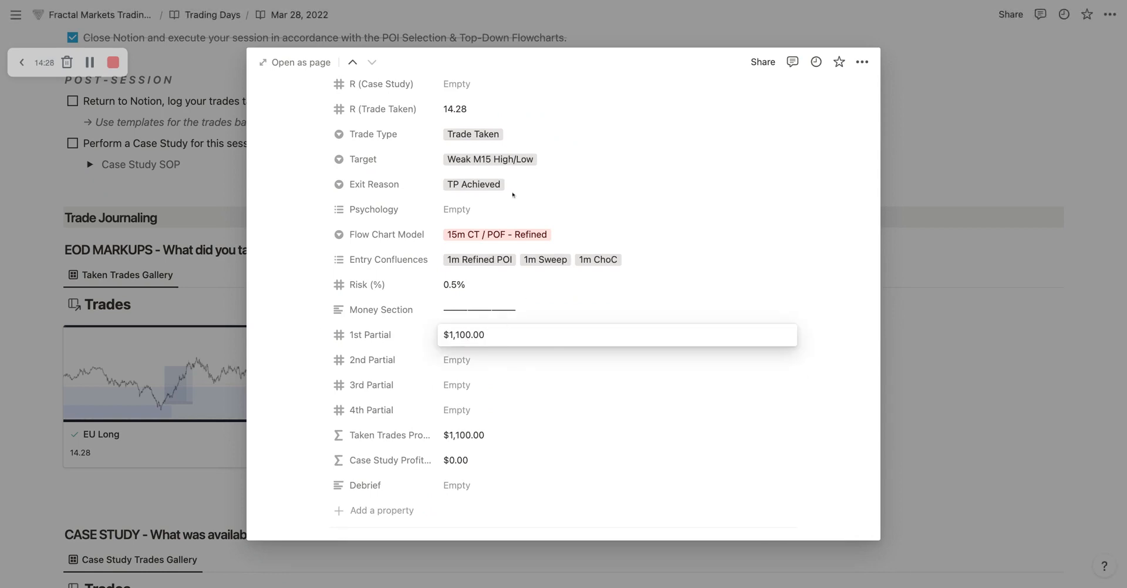
pyautogui.press('super+a')
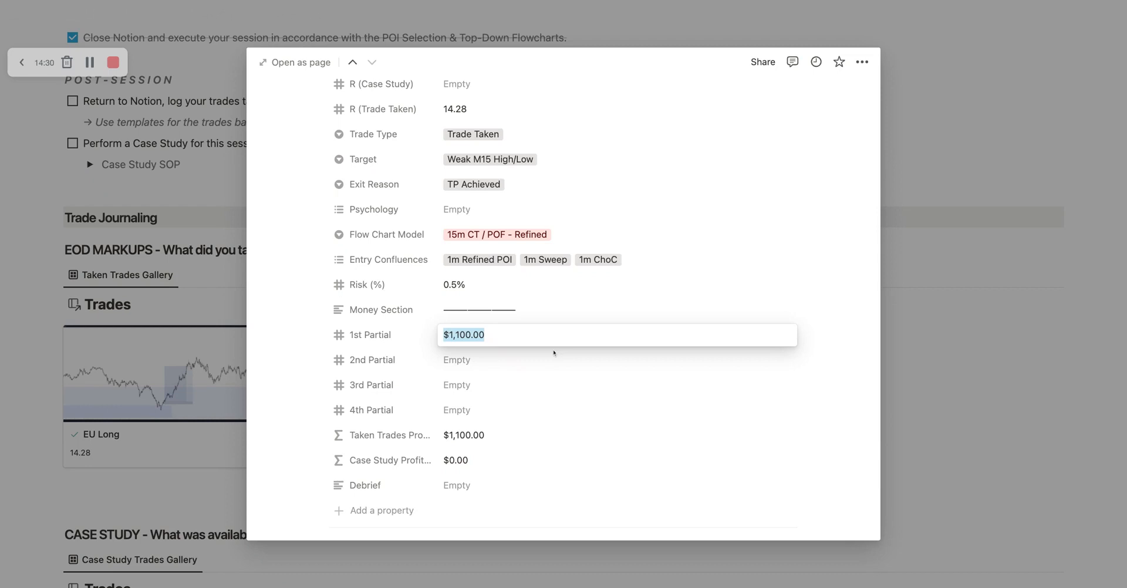
pyautogui.write('719')
pyautogui.write('9')
pyautogui.press('BackSpace')
pyautogui.press('BackSpace')
pyautogui.write('800')
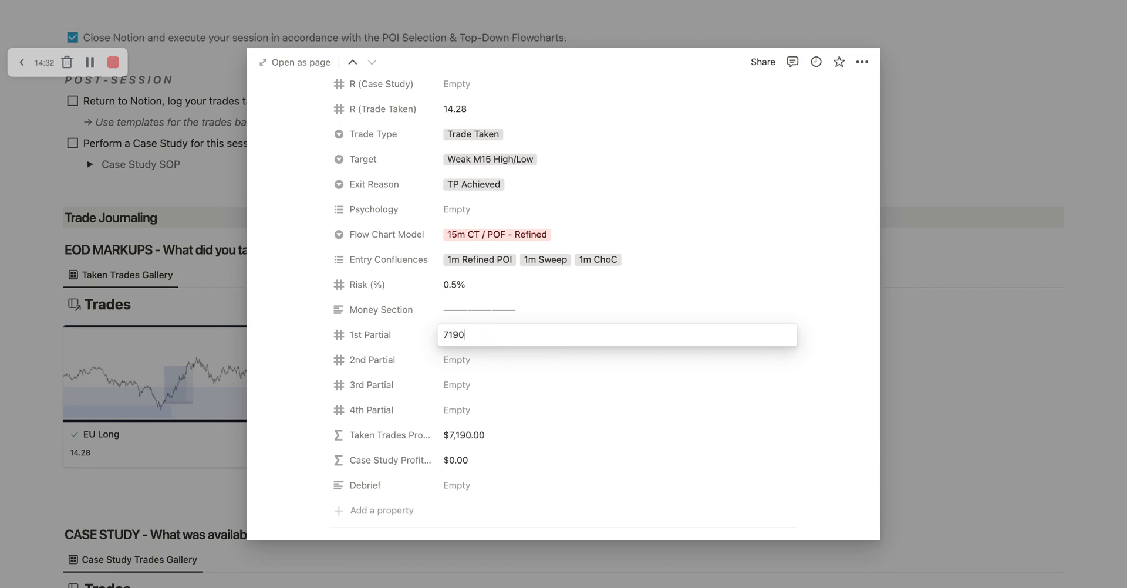
pyautogui.press('BackSpace')
pyautogui.press('BackSpace')
pyautogui.press('BackSpace')
pyautogui.write('00')
pyautogui.press('Return')
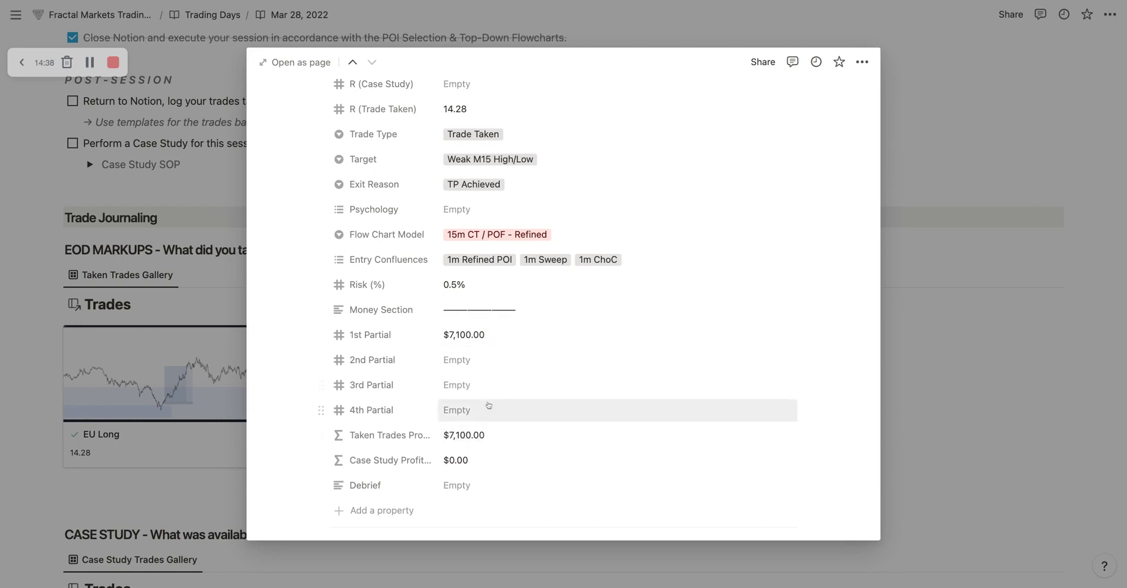
# Step: Examine the Money Section, Debrief property, chart screenshot and Trade Logging SOP of the EU Long trade, and close its page
pyautogui.scroll(-3, 486, 410)
pyautogui.click(540, 411)
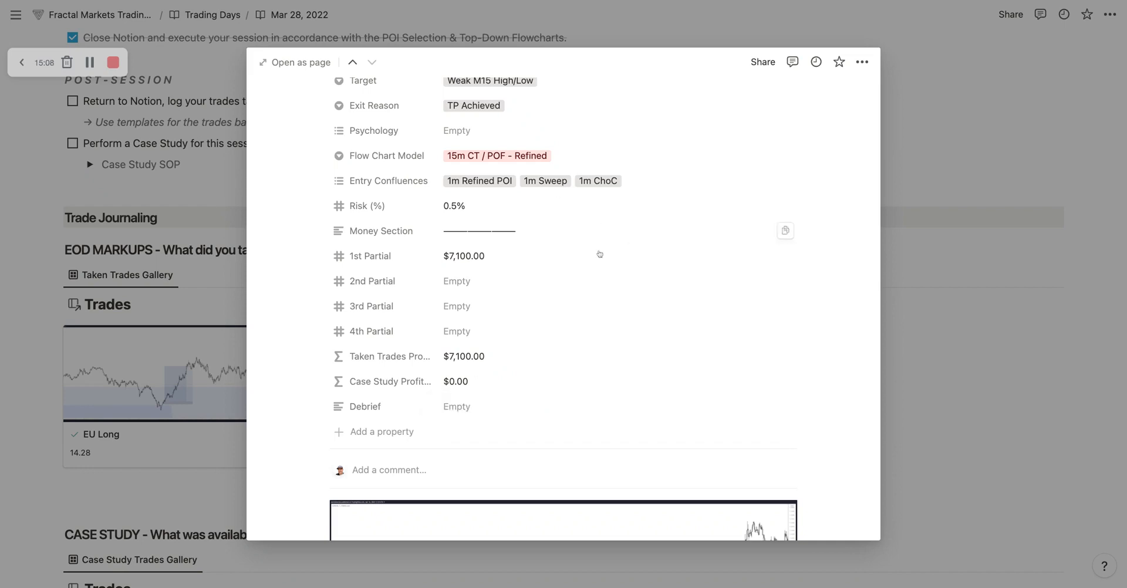
pyautogui.scroll(5, 538, 277)
pyautogui.scroll(-3, 605, 300)
pyautogui.scroll(-3, 605, 300)
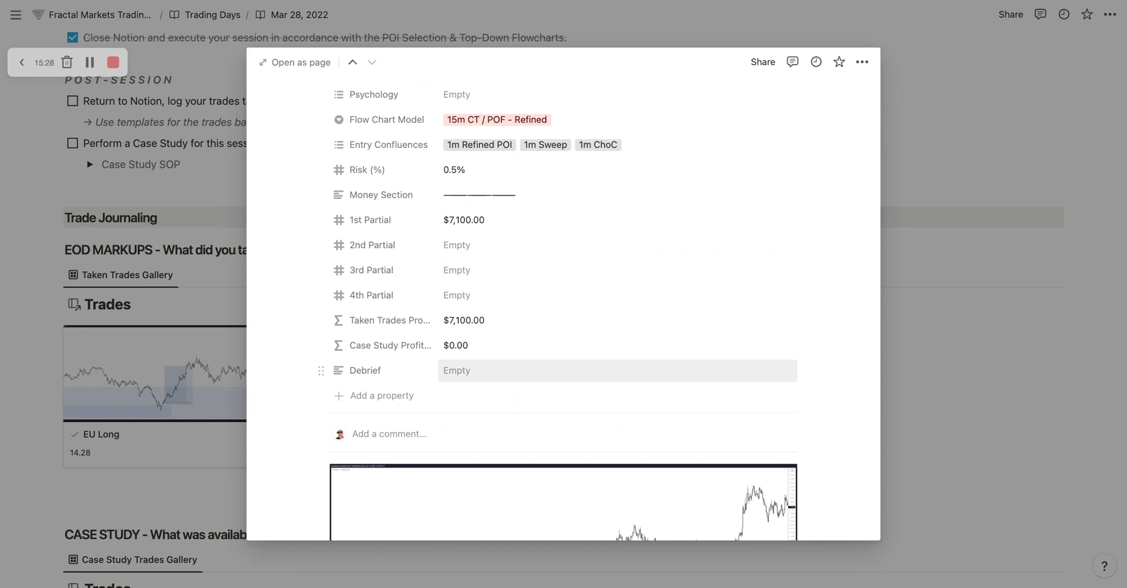
pyautogui.scroll(-5, 473, 377)
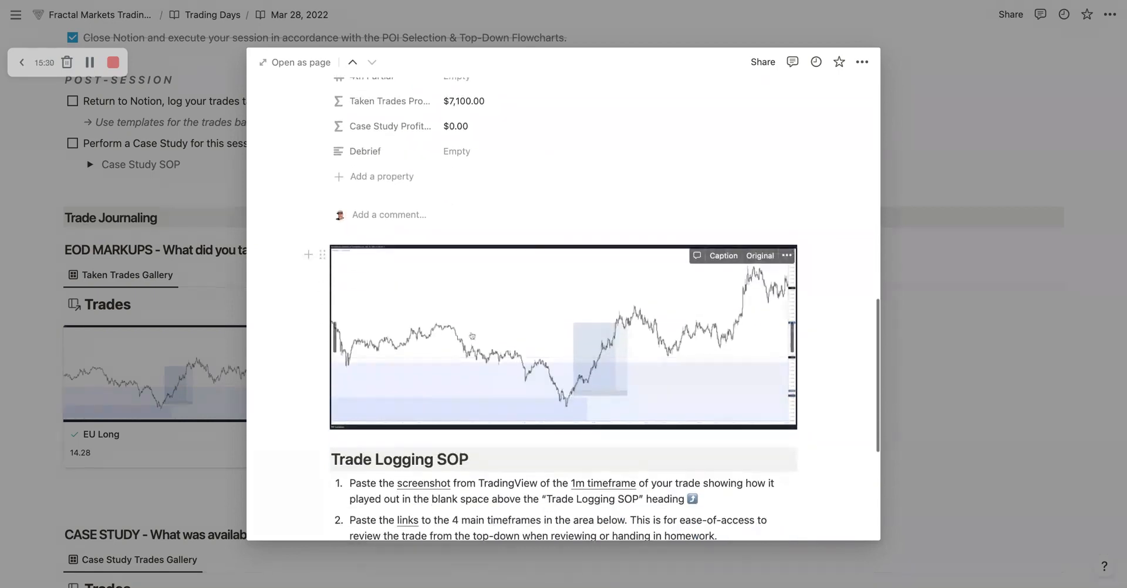
pyautogui.scroll(-6, 472, 335)
pyautogui.scroll(13, 523, 351)
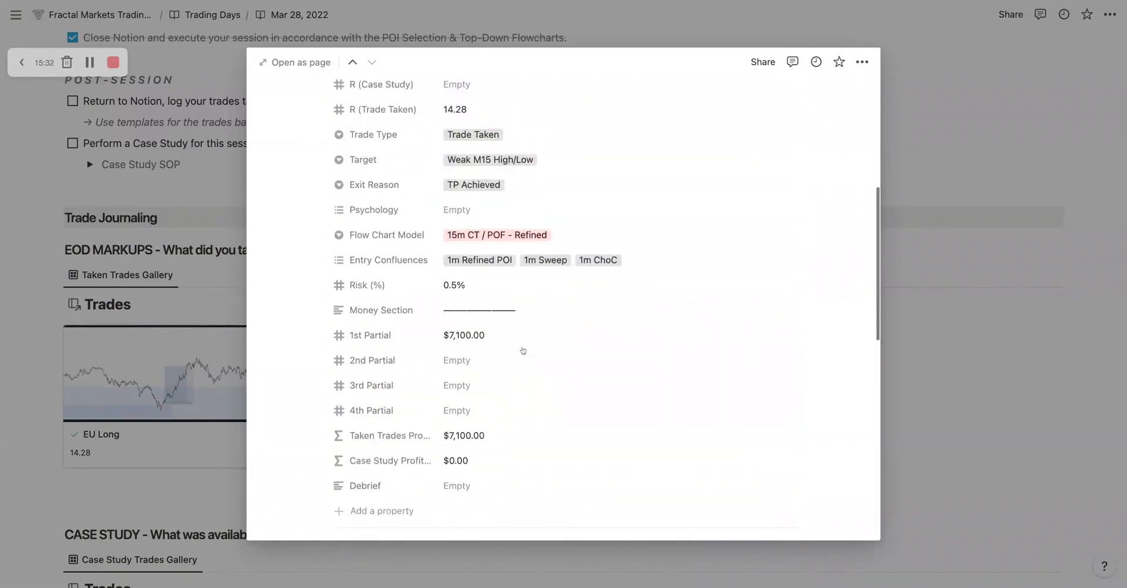
pyautogui.scroll(6, 523, 351)
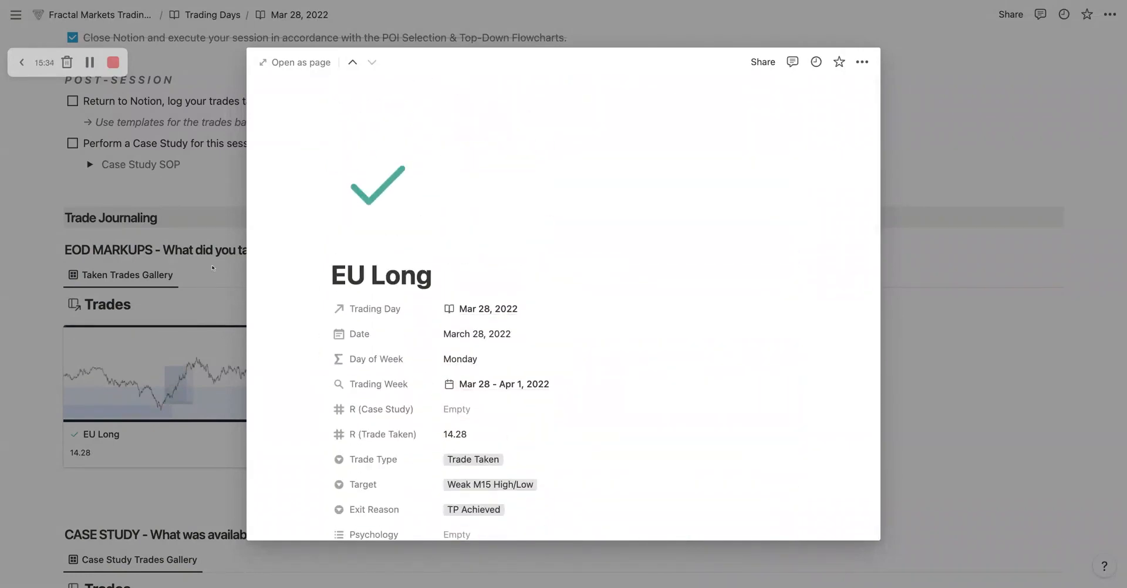
pyautogui.click(213, 268)
# Step: Add a new trade titled EU Long to the Case Study gallery and set its Date to March 28, 2022
pyautogui.scroll(-4, 194, 340)
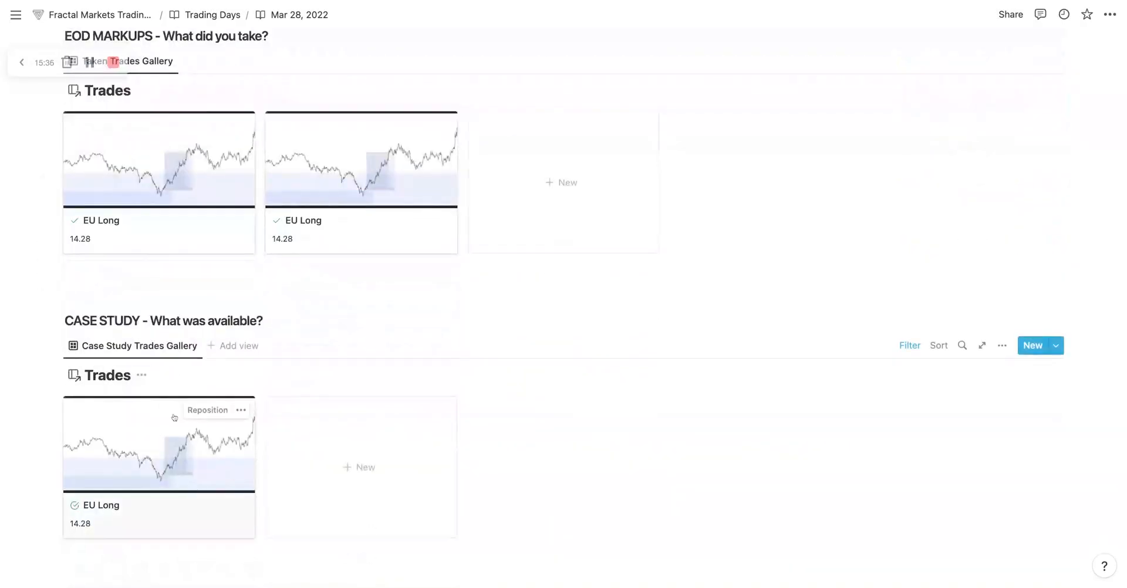
pyautogui.scroll(-1, 418, 349)
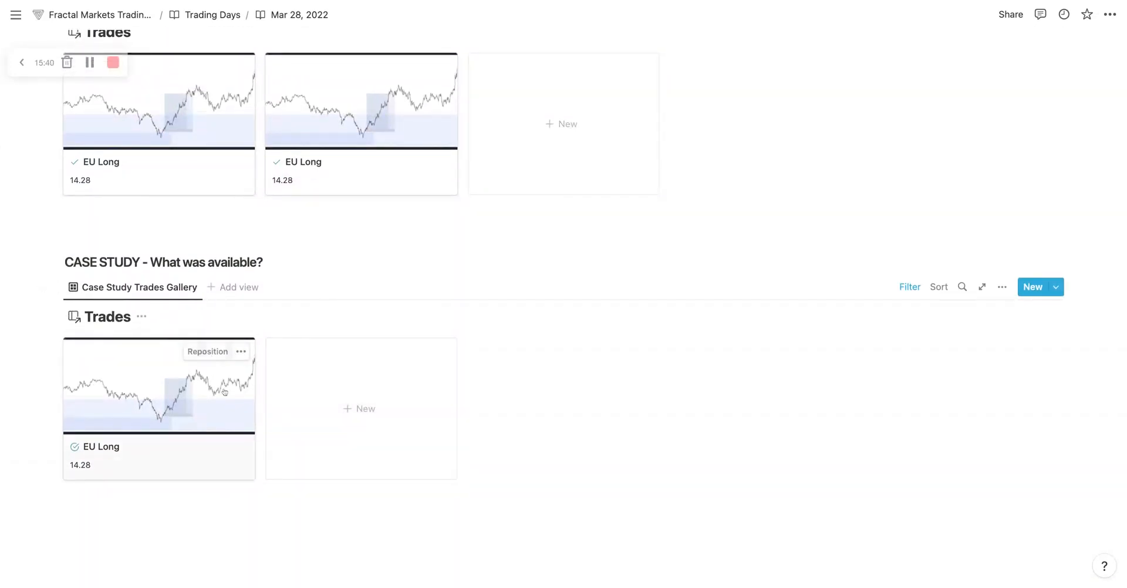
pyautogui.click(364, 409)
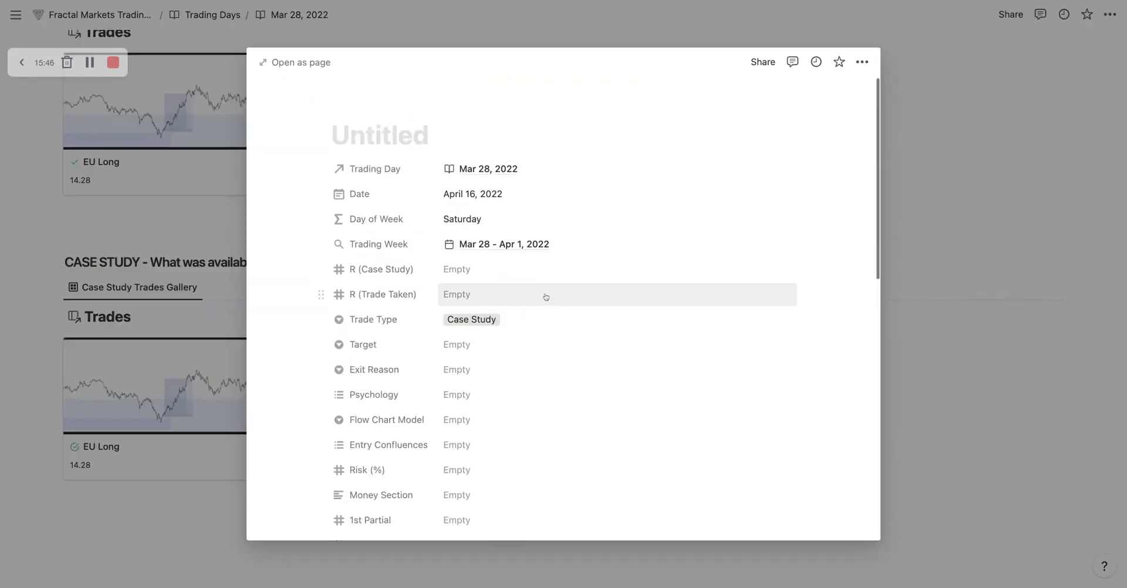
pyautogui.write('EU Long')
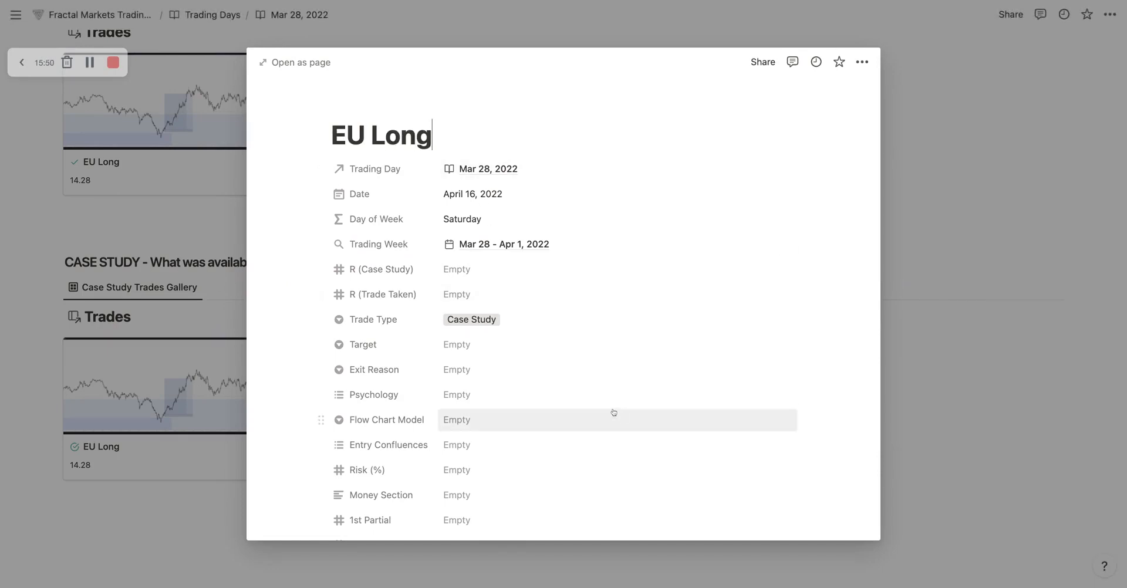
pyautogui.click(492, 194)
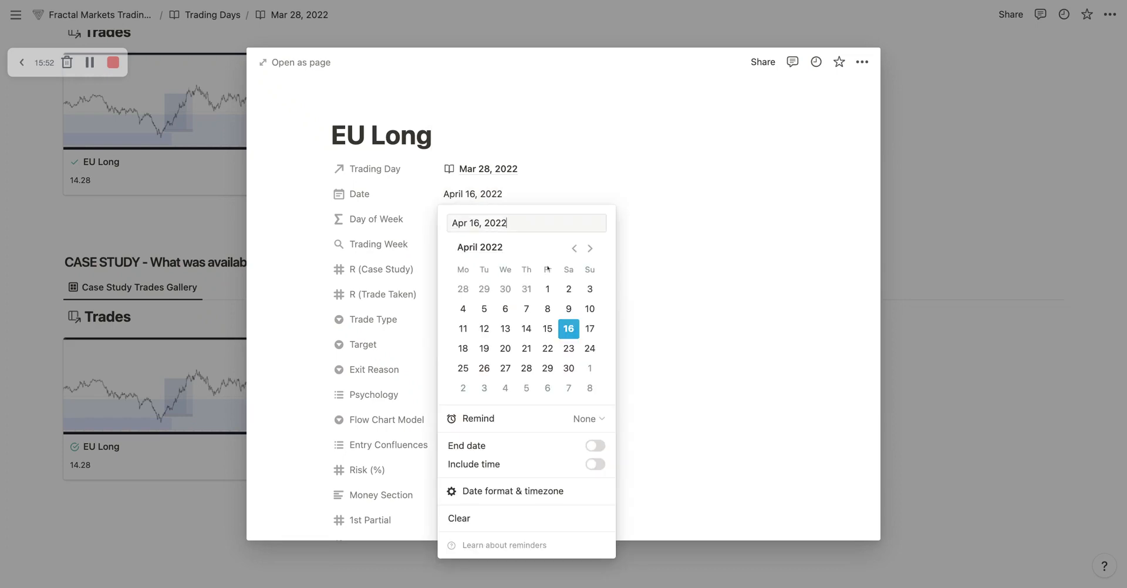
pyautogui.click(463, 289)
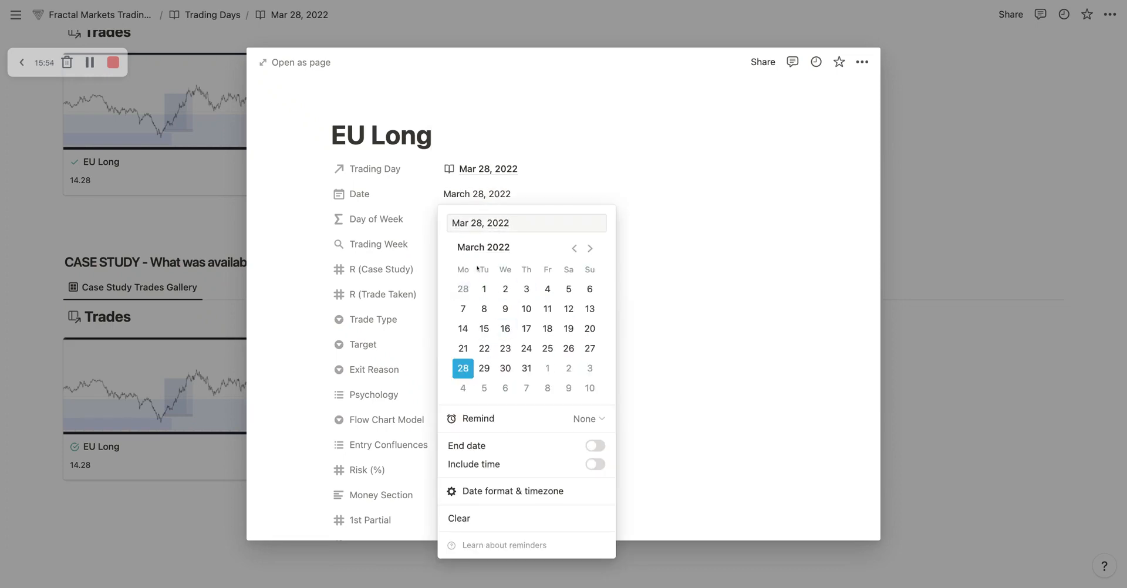
pyautogui.press('Escape')
# Step: Apply the WIN - Case Study Trade template to the new EU Long case study page
pyautogui.scroll(-5, 491, 281)
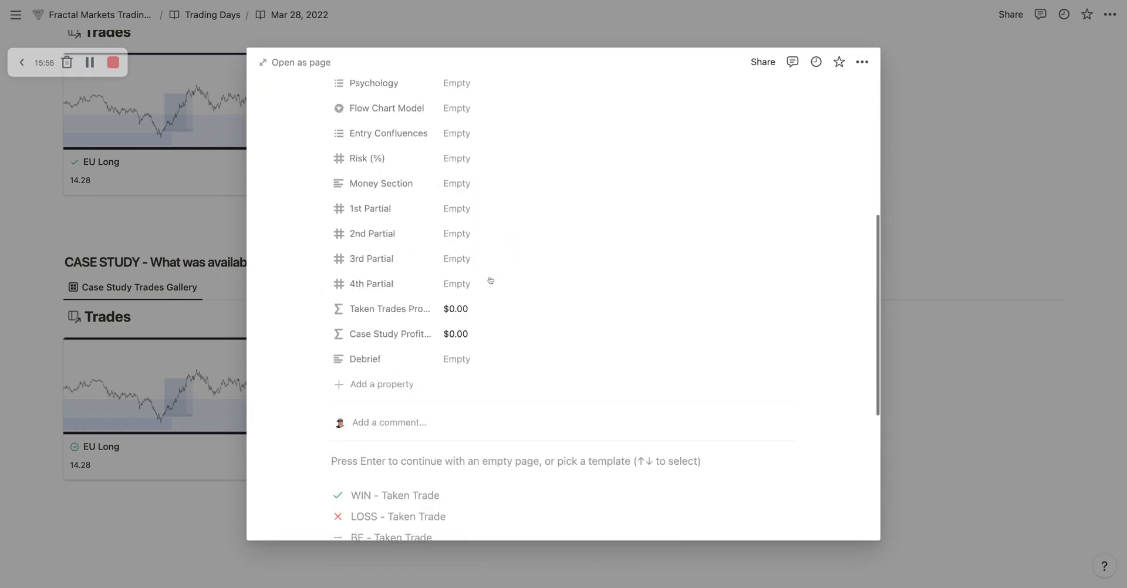
pyautogui.scroll(-4, 490, 281)
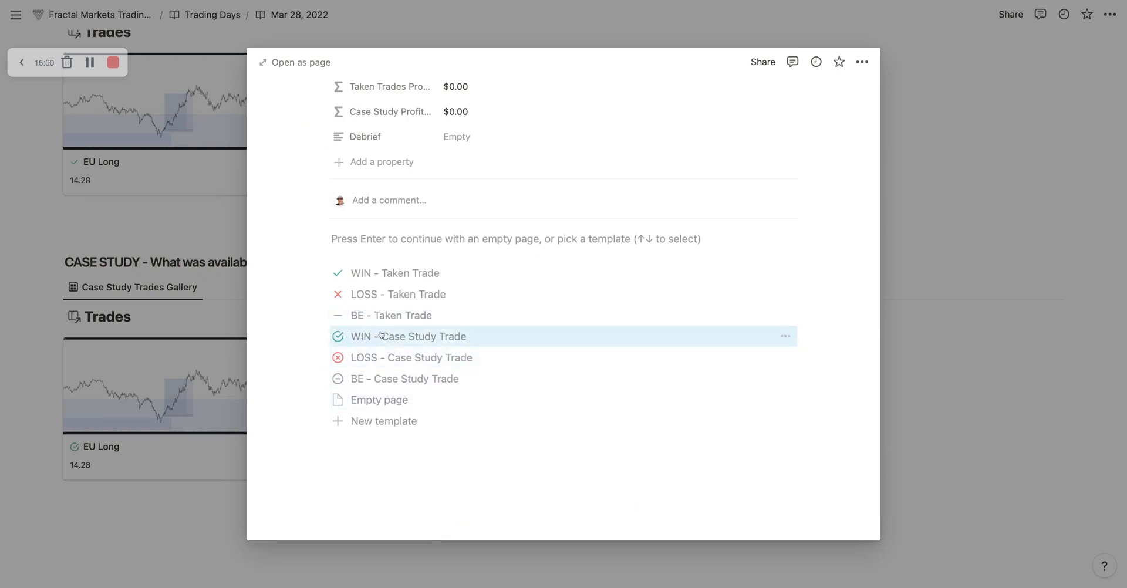
pyautogui.click(452, 342)
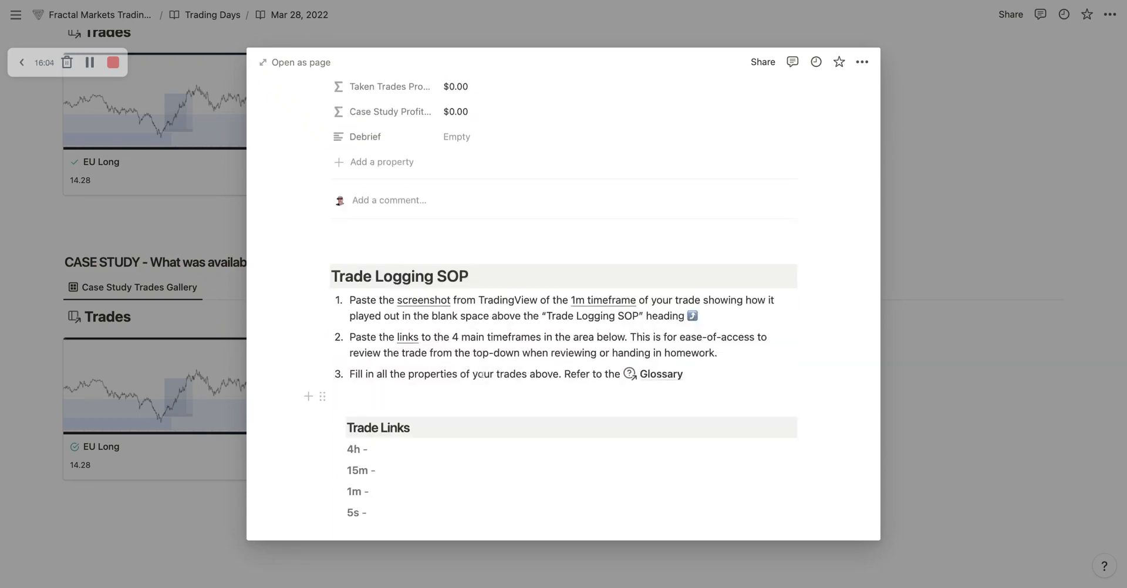
# Step: Set R (Case Study) of the new EU Long case study trade to 14.28 and check its Case Study Profit
pyautogui.scroll(3, 506, 212)
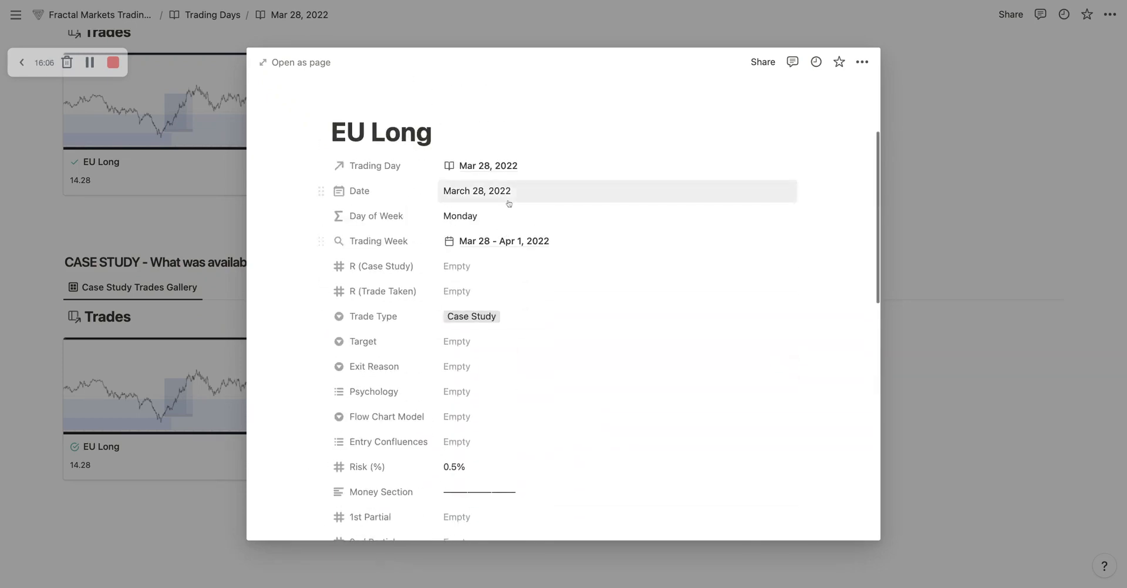
pyautogui.scroll(-1, 506, 201)
pyautogui.click(467, 194)
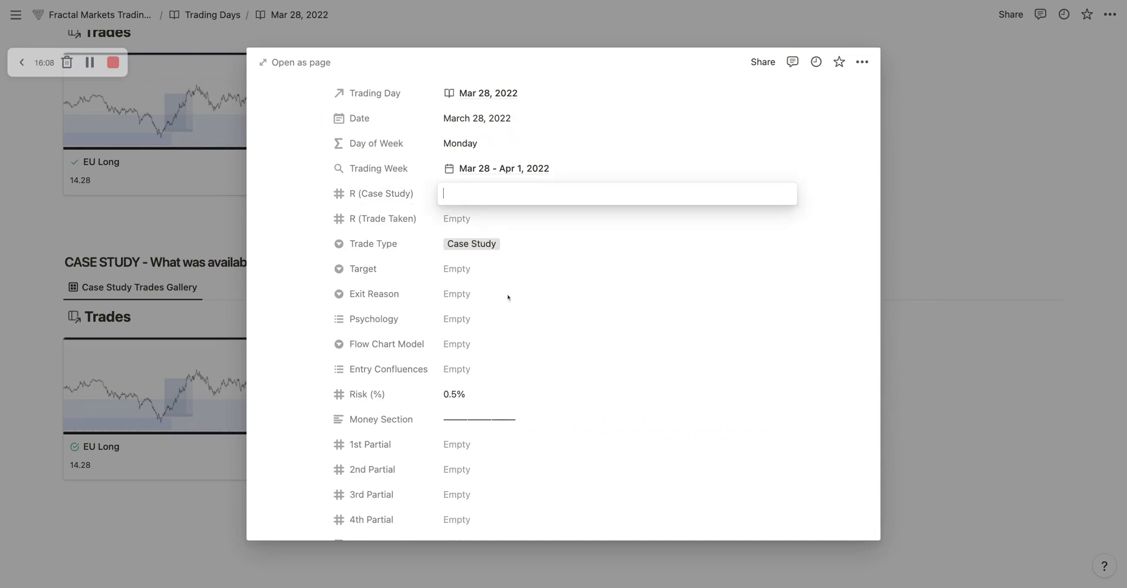
pyautogui.write('14.28')
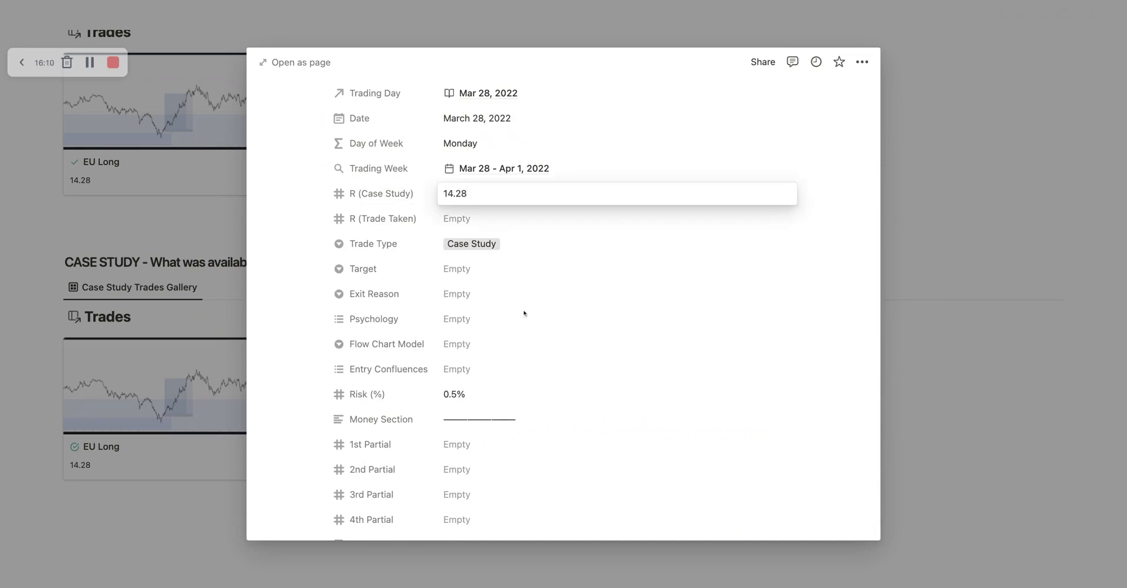
pyautogui.press('Return')
pyautogui.scroll(-5, 584, 306)
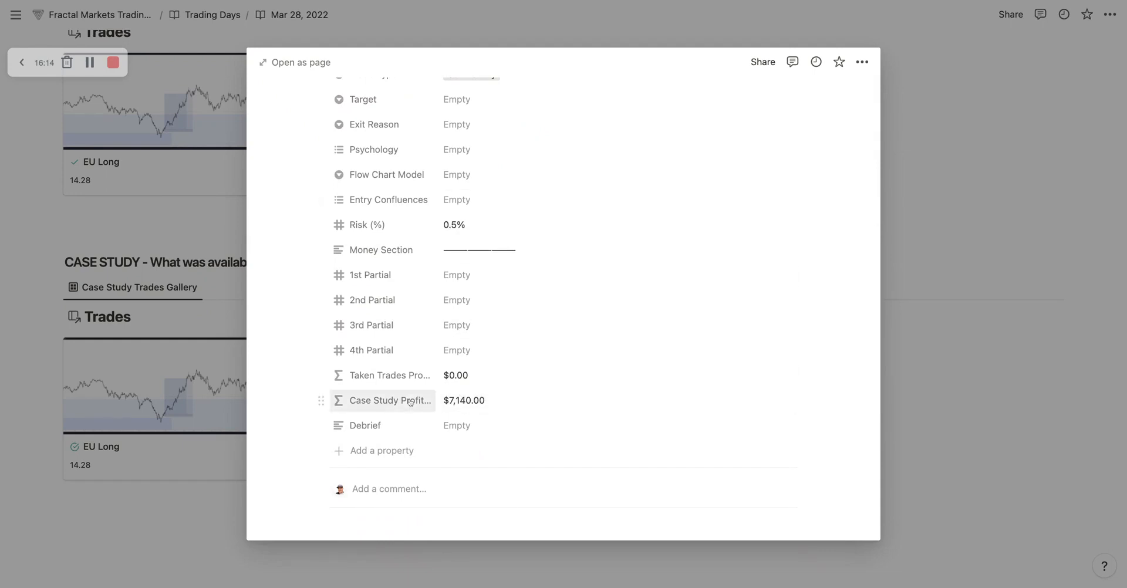
pyautogui.scroll(3, 479, 192)
pyautogui.scroll(1, 478, 192)
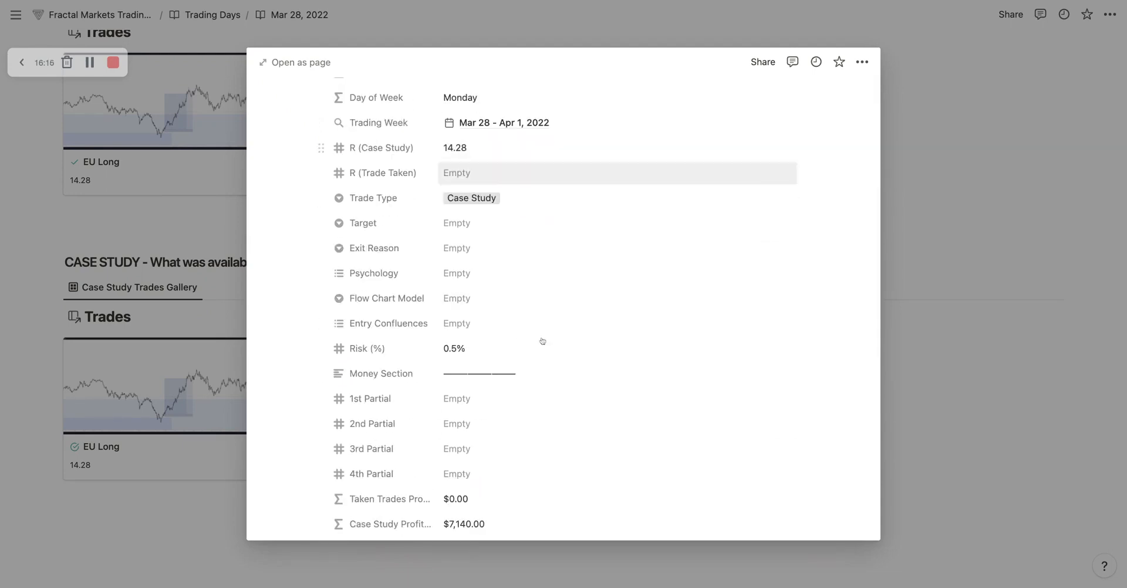
# Step: Change the account size in the Case Study Profit formula to 50000
pyautogui.scroll(-3, 453, 350)
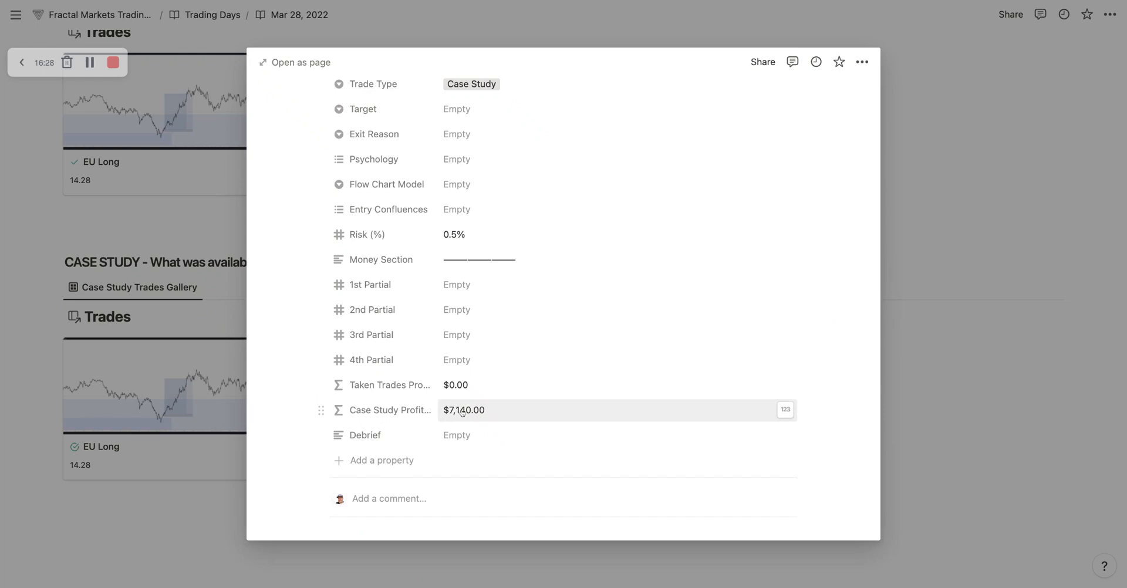
pyautogui.click(554, 413)
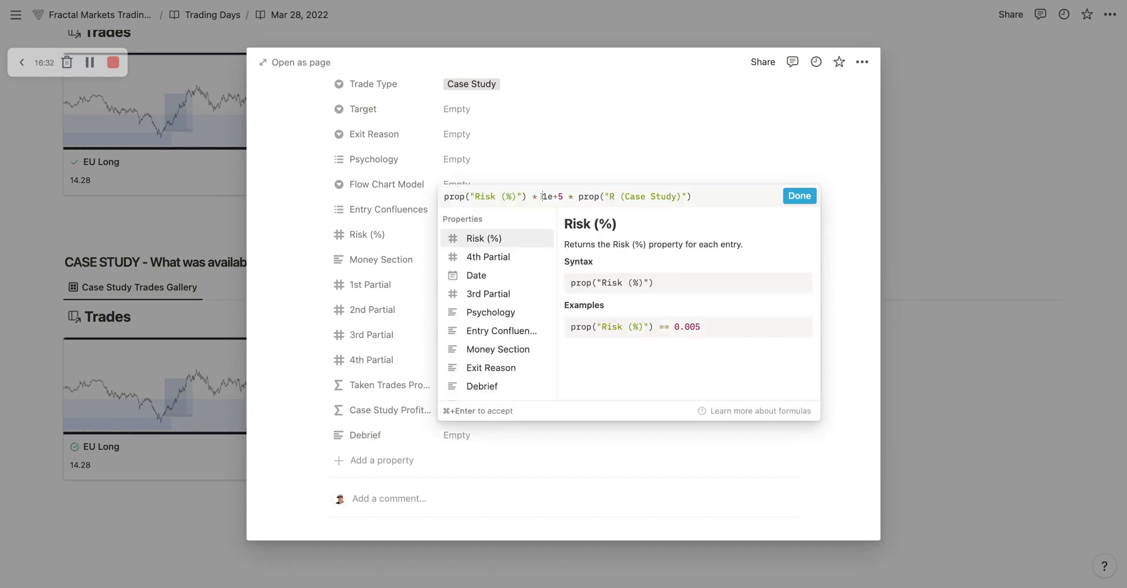
pyautogui.hotkey('shift', 'Right')
pyautogui.hotkey('shift', 'Right')
pyautogui.hotkey('shift', 'Right')
pyautogui.hotkey('shift', 'Right')
pyautogui.write('50')
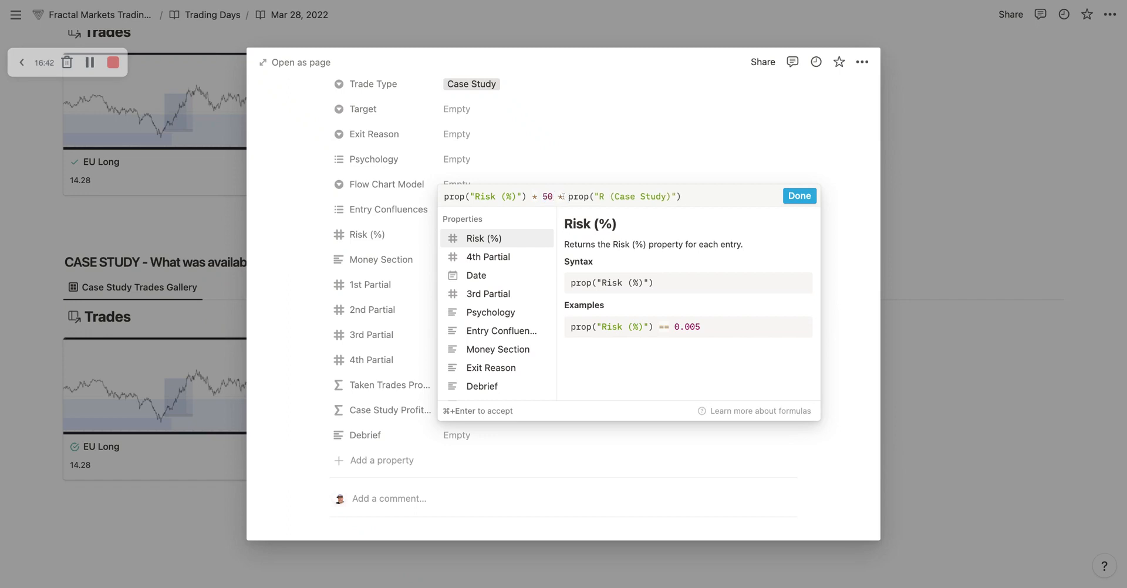
pyautogui.write('000')
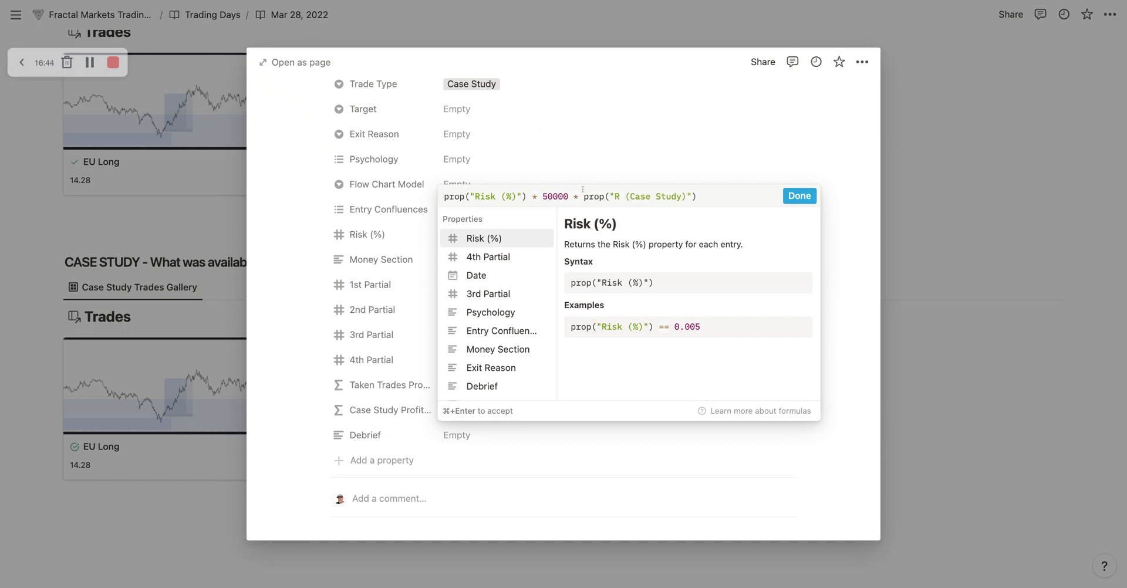
pyautogui.click(800, 196)
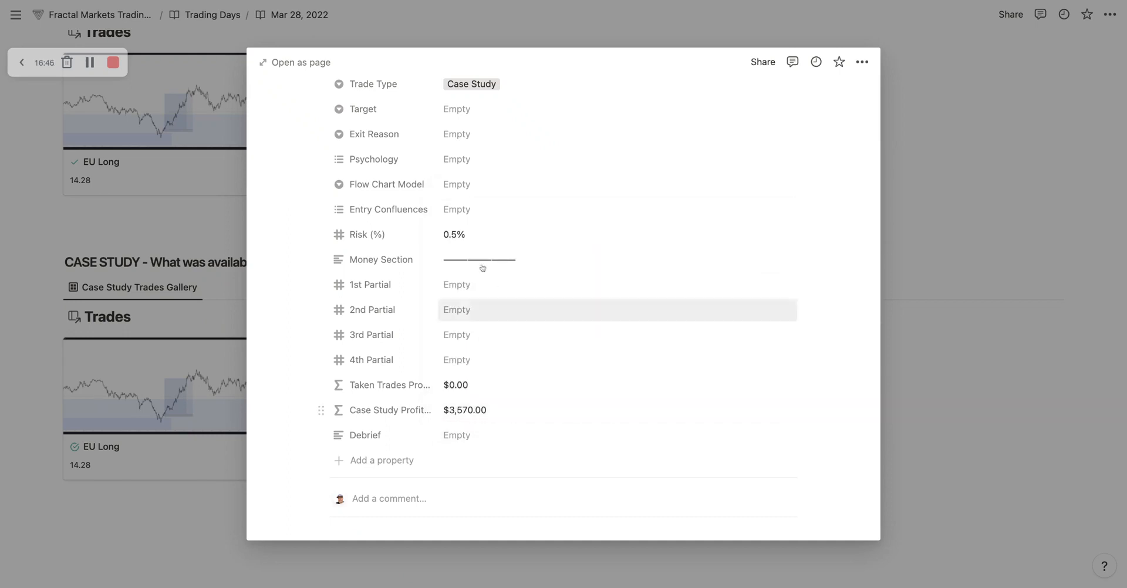
# Step: Restore the account size in the Case Study Profit formula to 100000 and reopen the formula to check it
pyautogui.click(458, 413)
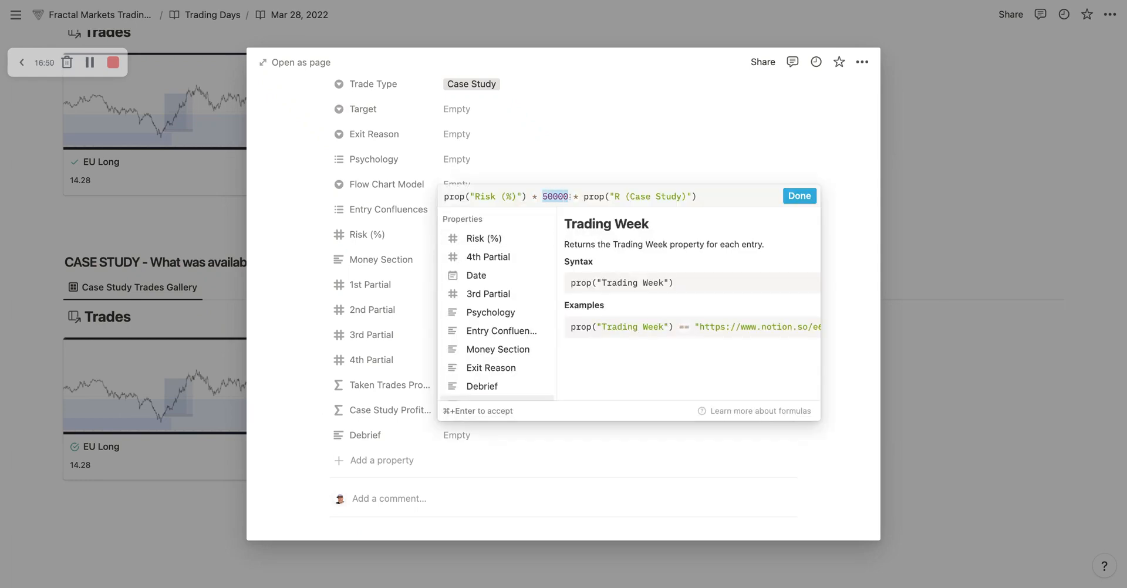
pyautogui.write('100000')
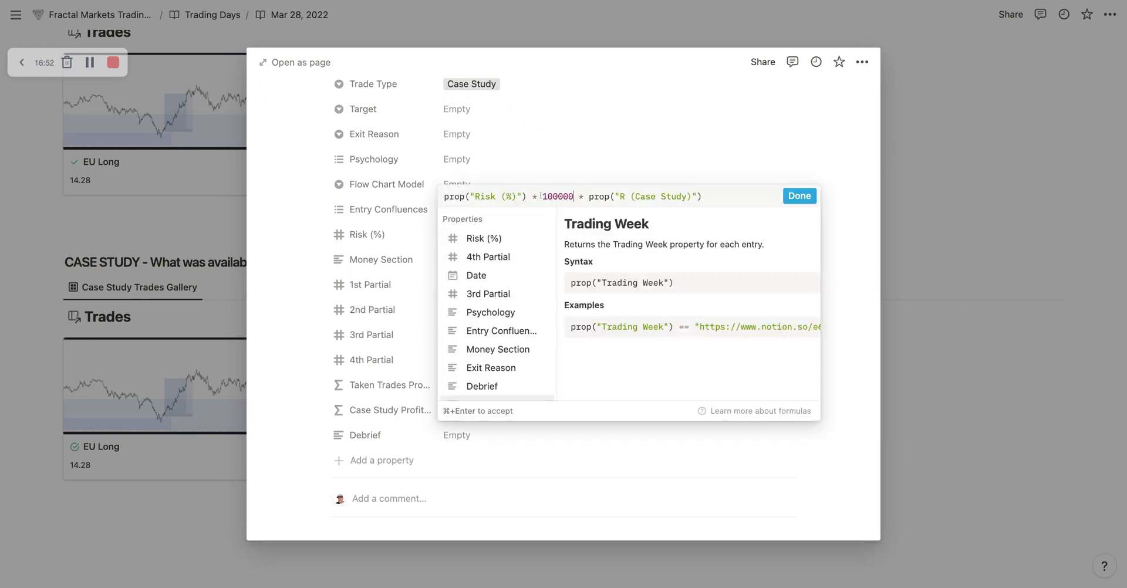
pyautogui.click(800, 196)
pyautogui.click(788, 409)
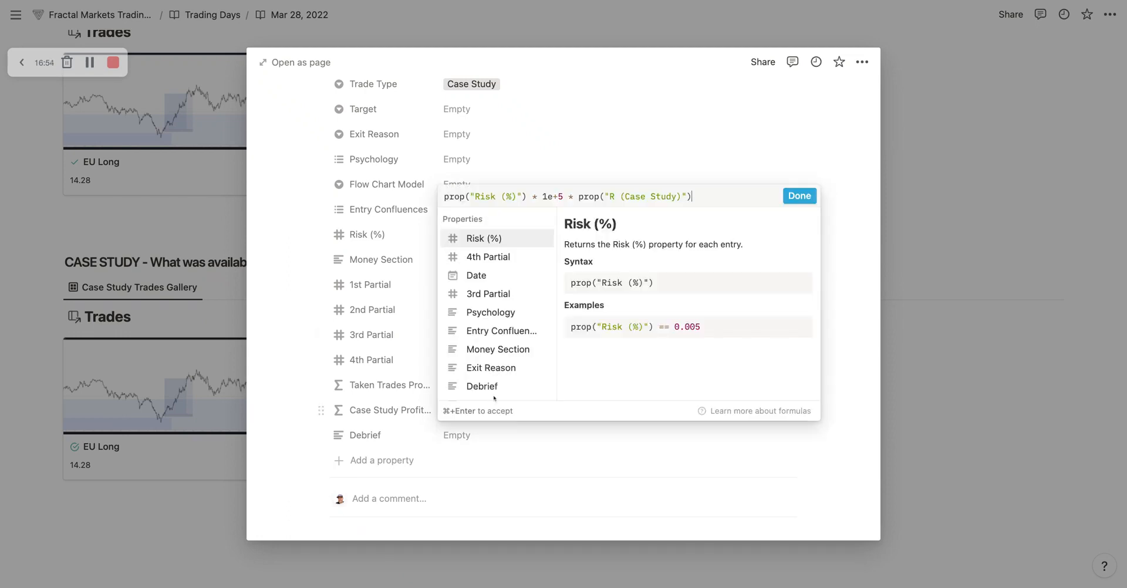
pyautogui.click(564, 166)
# Step: Close the EU Long case study page and check off both Post-Session tasks in the Trading Day SOP
pyautogui.scroll(2, 522, 370)
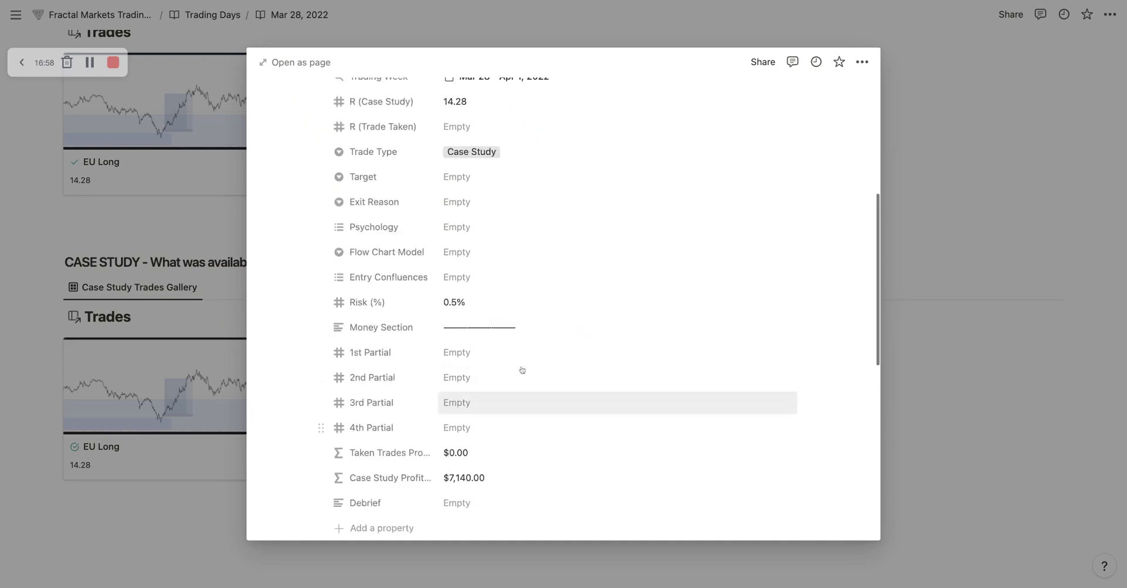
pyautogui.scroll(8, 555, 368)
pyautogui.scroll(-12, 556, 368)
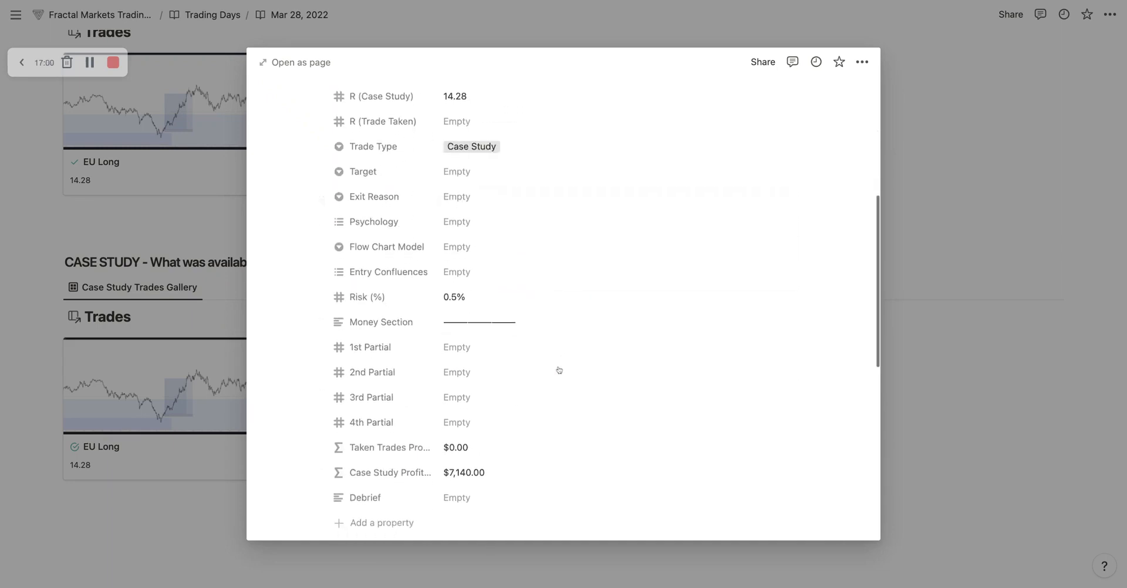
pyautogui.click(210, 241)
pyautogui.scroll(10, 64, 247)
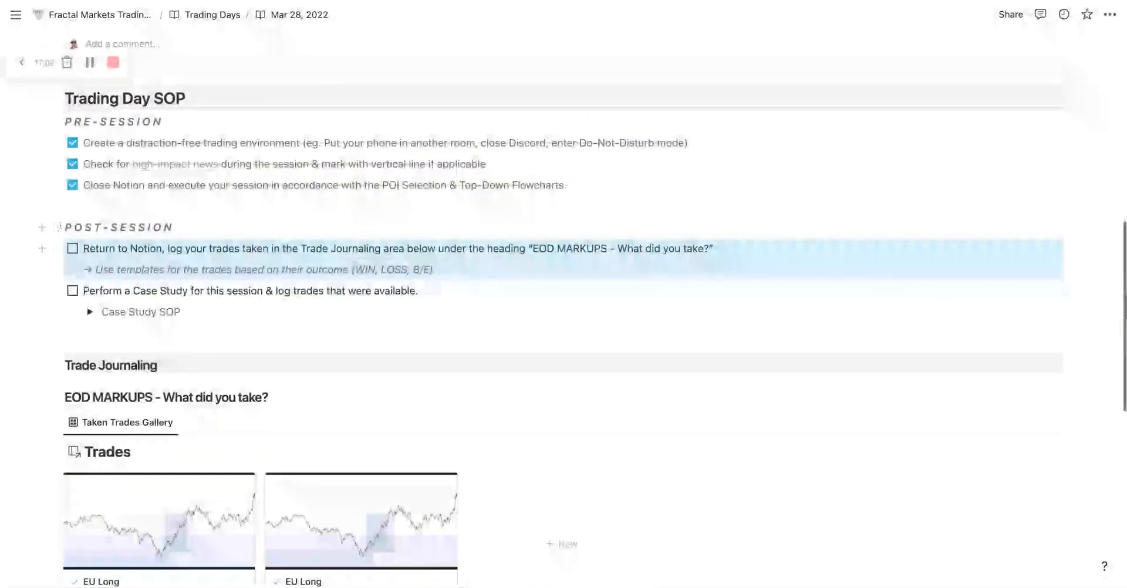
pyautogui.click(73, 248)
pyautogui.click(73, 291)
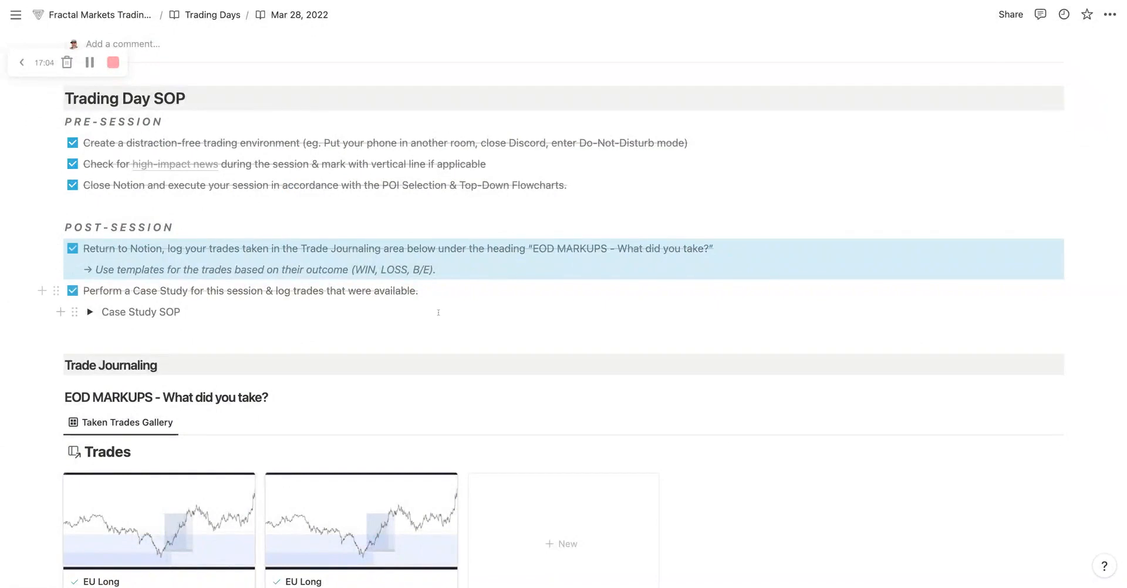
# Step: Return to the Fractal Markets Trading Journal - Example page and go to its Trading Days gallery
pyautogui.scroll(-6, 439, 312)
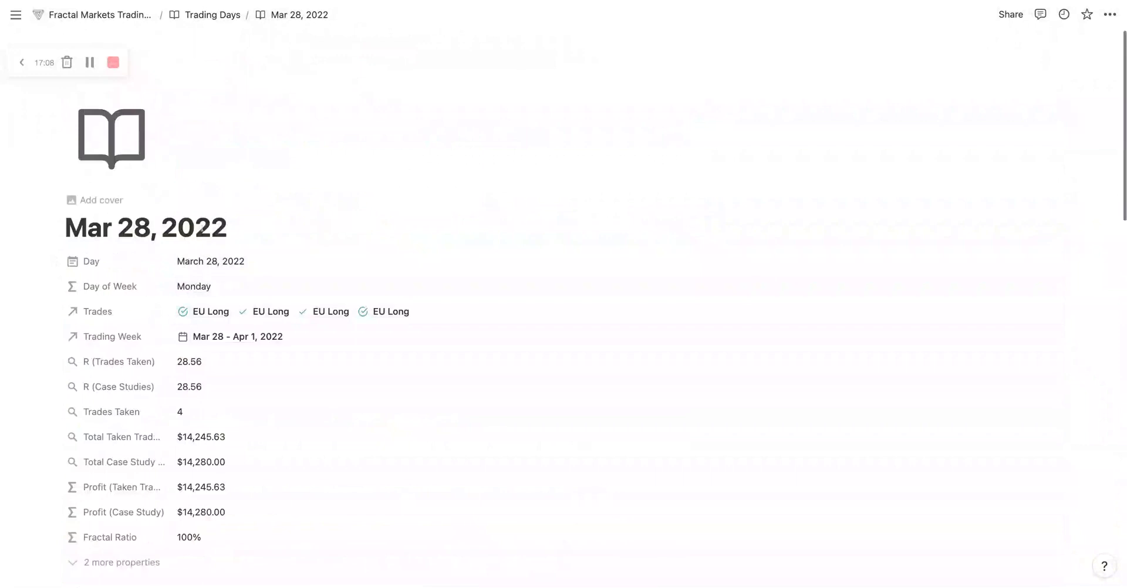
pyautogui.click(100, 18)
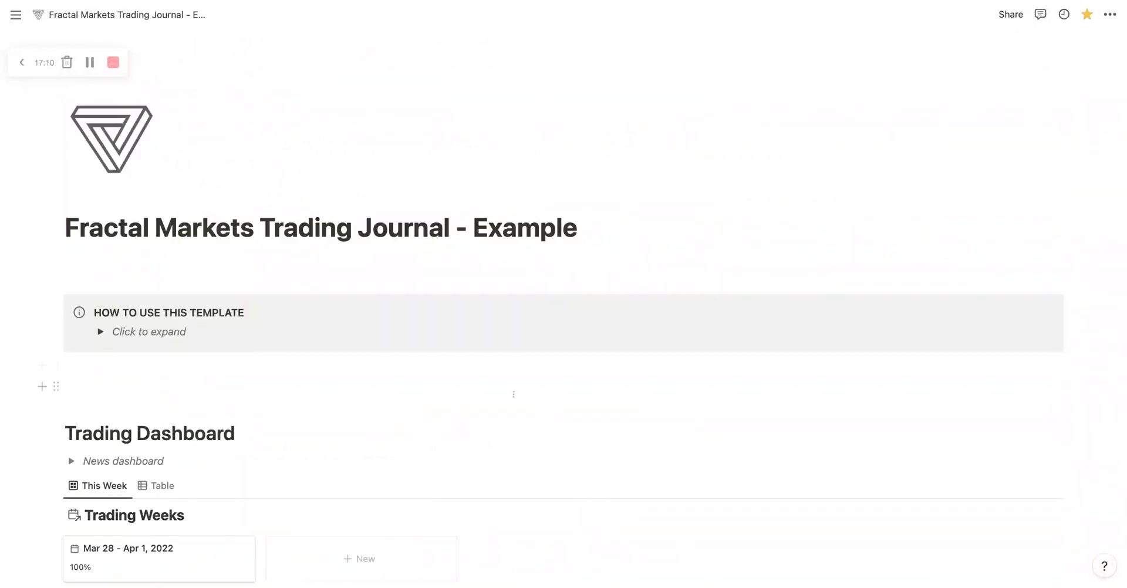
pyautogui.scroll(-5, 514, 394)
pyautogui.scroll(-2, 513, 394)
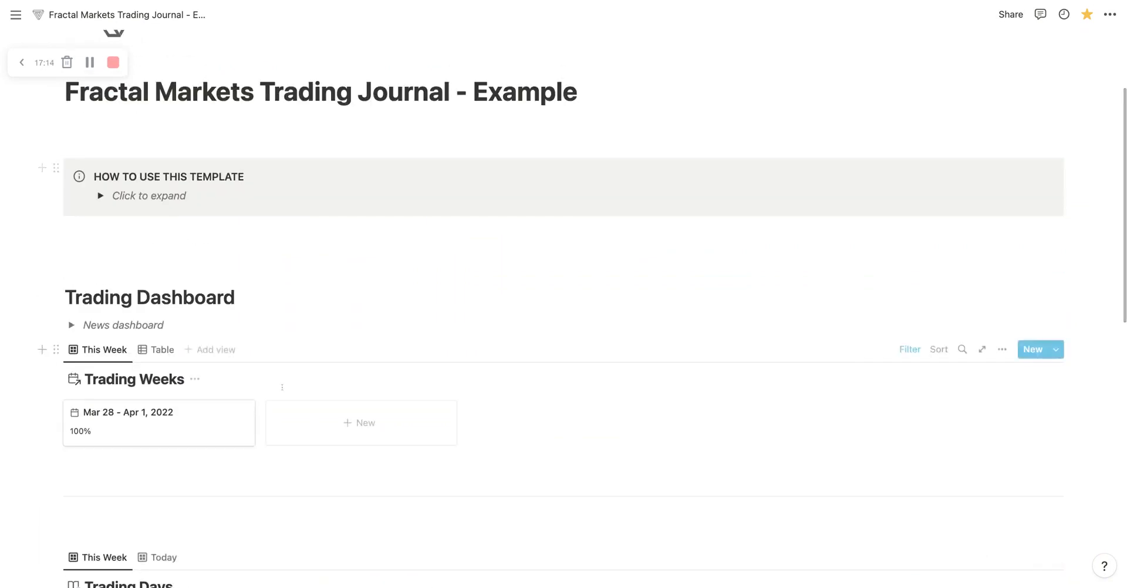
pyautogui.scroll(-6, 282, 385)
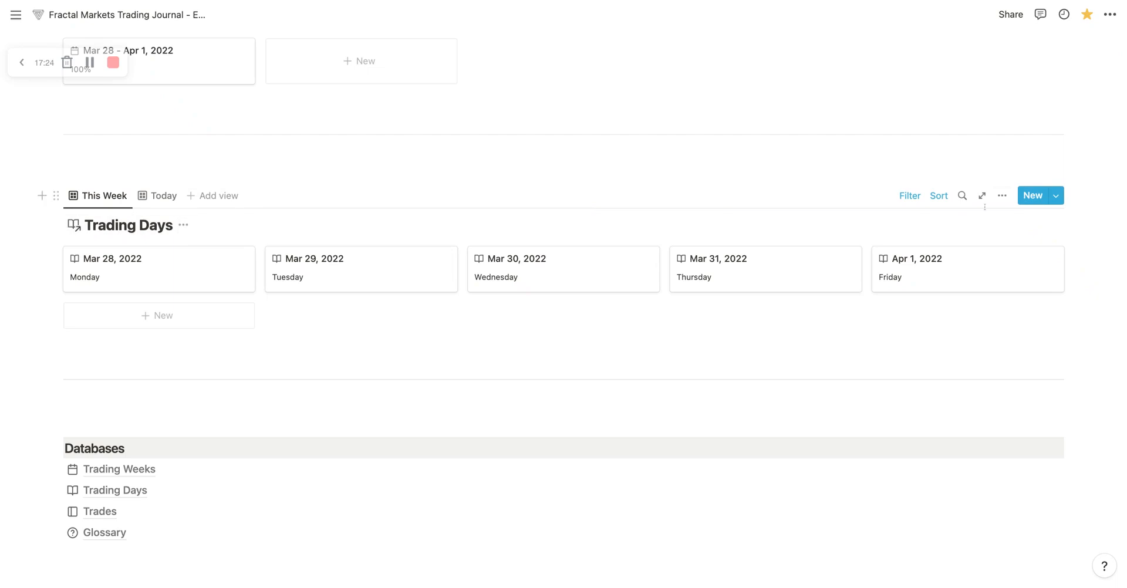
# Step: Show the Profit (Case Study) property on the This Week Trading Days cards and hide it again
pyautogui.click(1002, 196)
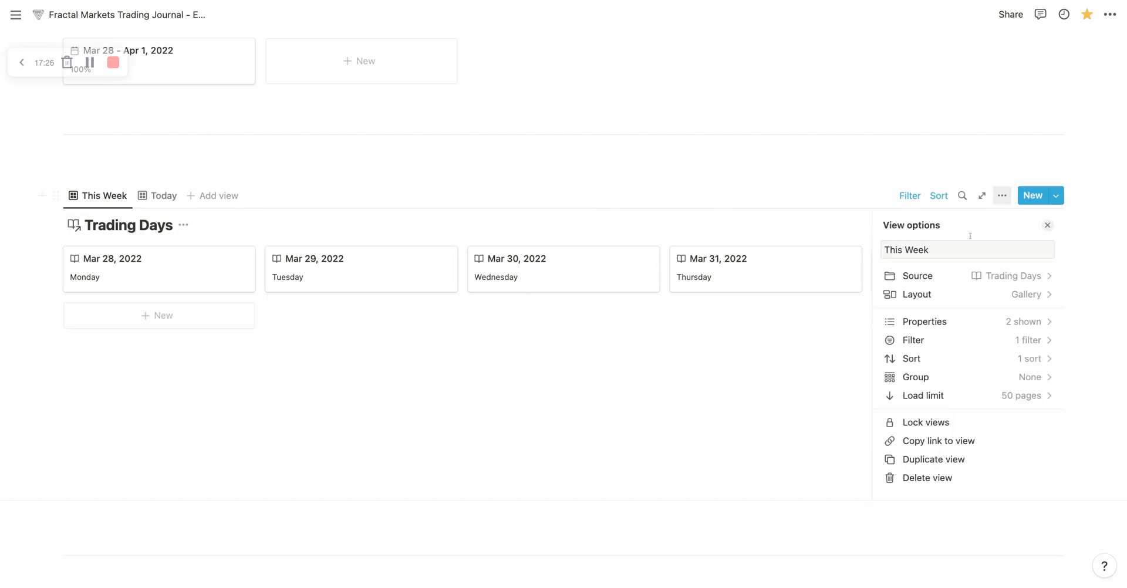
pyautogui.click(945, 324)
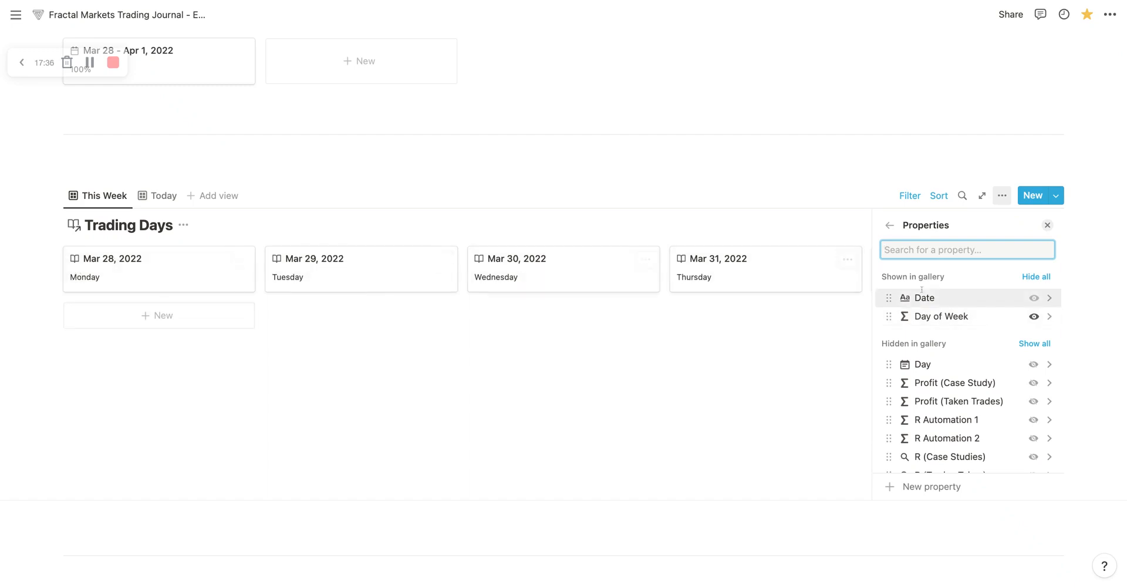
pyautogui.scroll(-2, 969, 340)
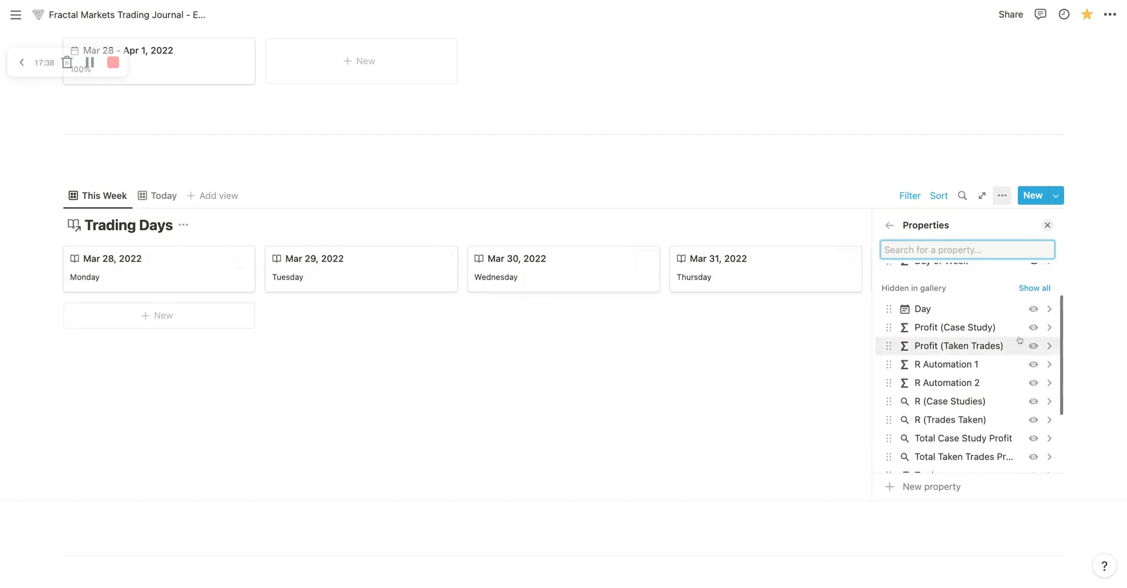
pyautogui.click(1033, 327)
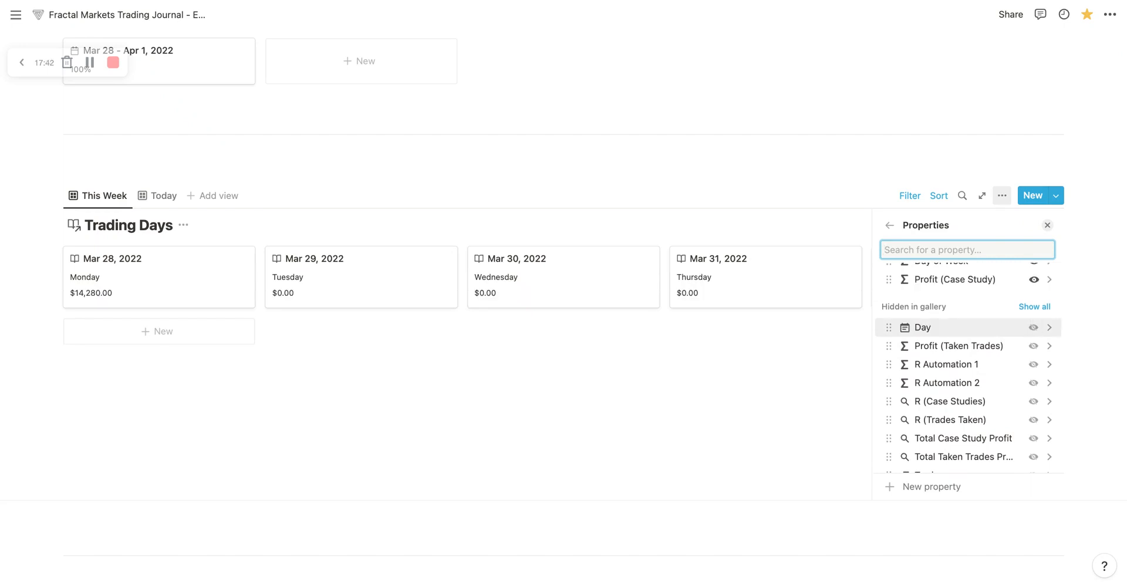
pyautogui.click(1034, 280)
# Step: Show R (Trades Taken), Total Taken Trades Profit and Profit (Taken Trades) on the This Week Trading Days cards
pyautogui.scroll(-3, 993, 382)
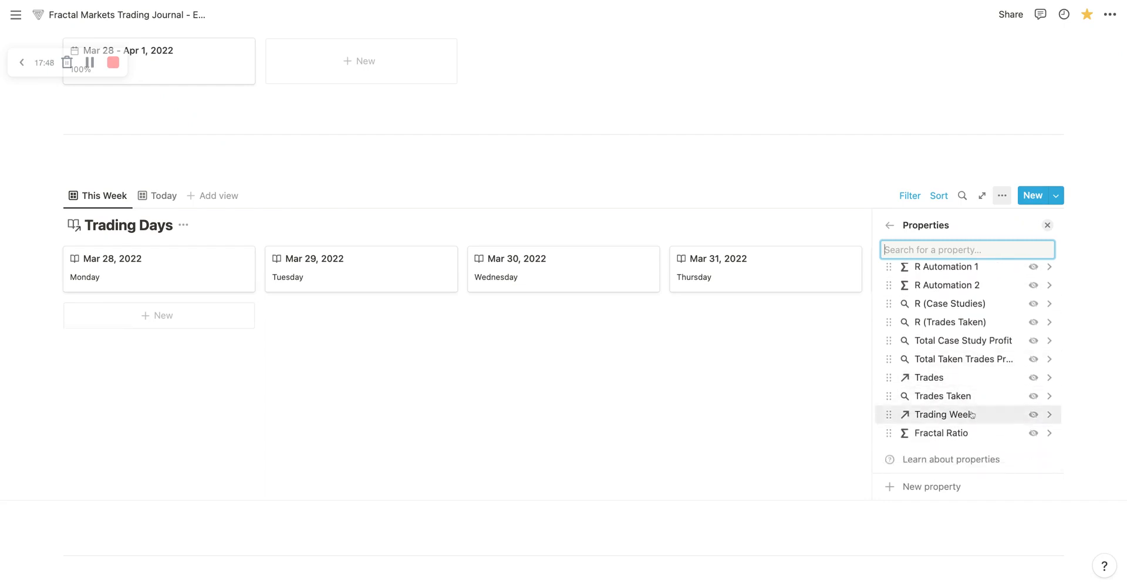
pyautogui.scroll(1, 987, 411)
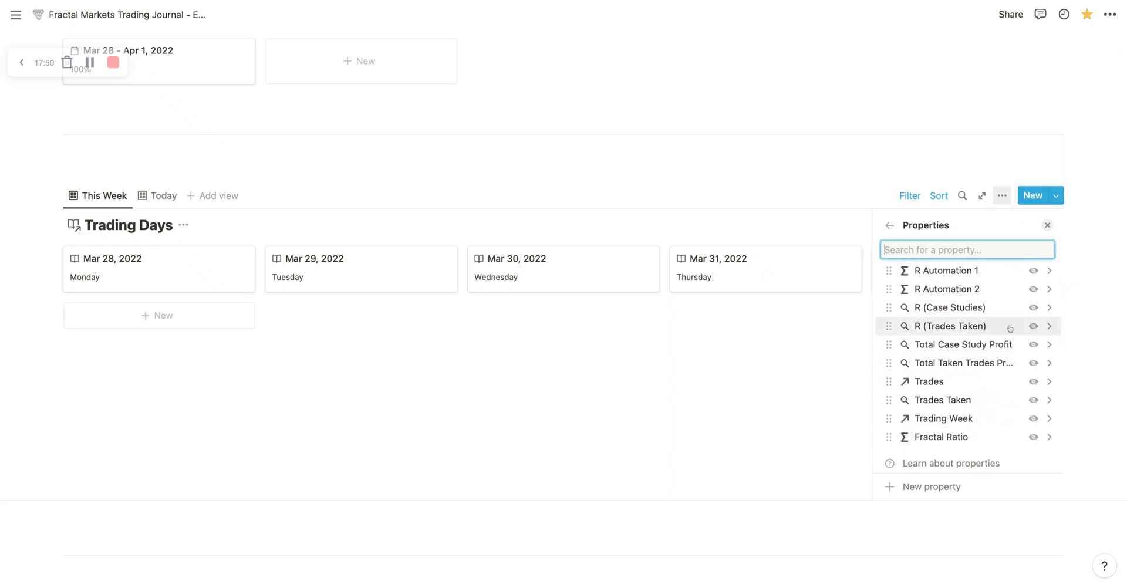
pyautogui.click(1033, 326)
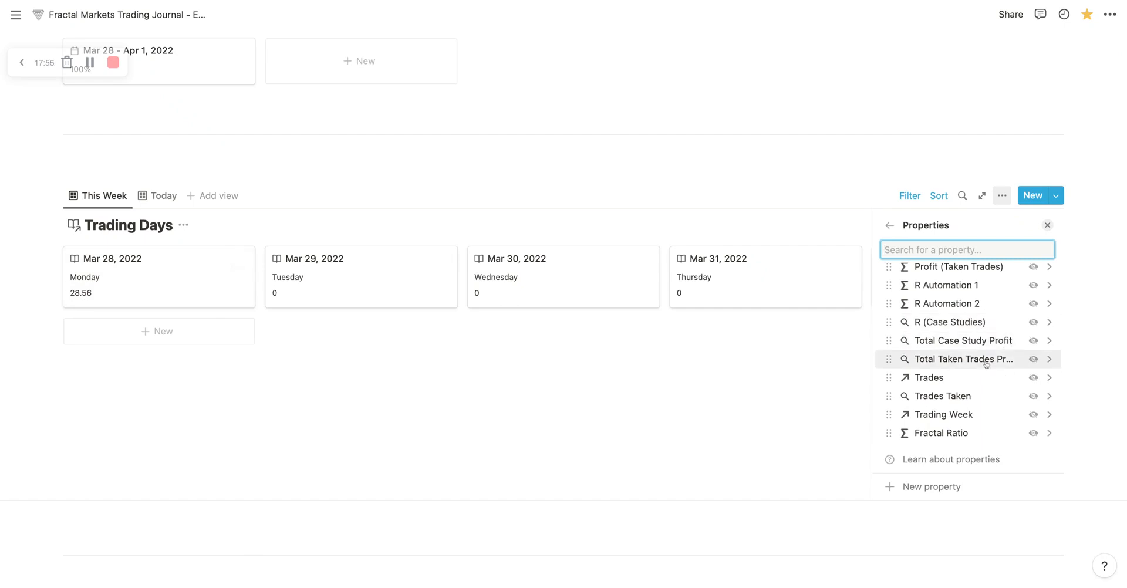
pyautogui.click(1031, 360)
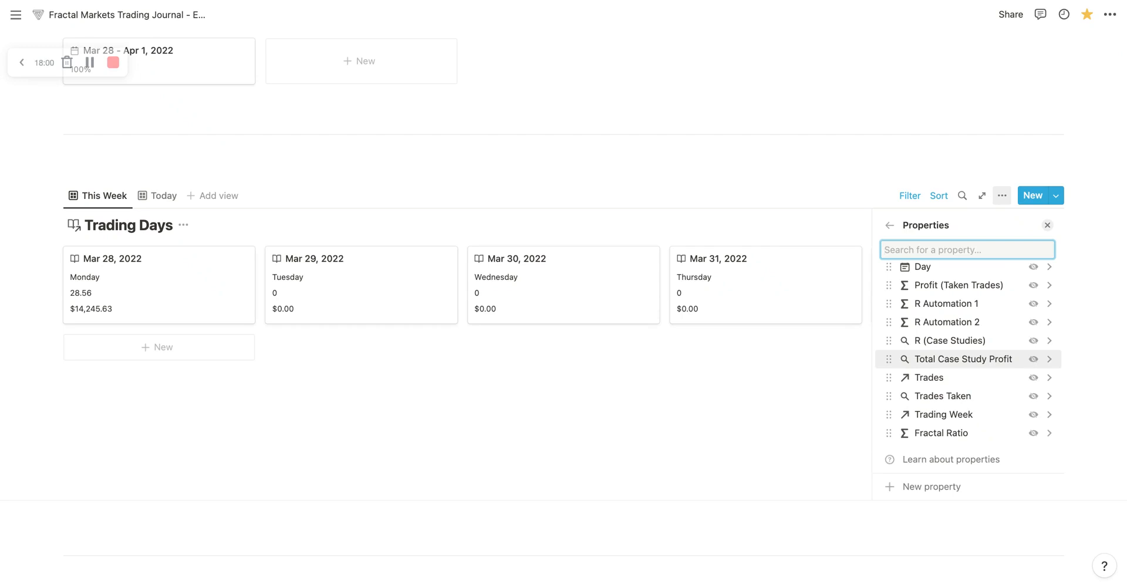
pyautogui.scroll(1, 1028, 345)
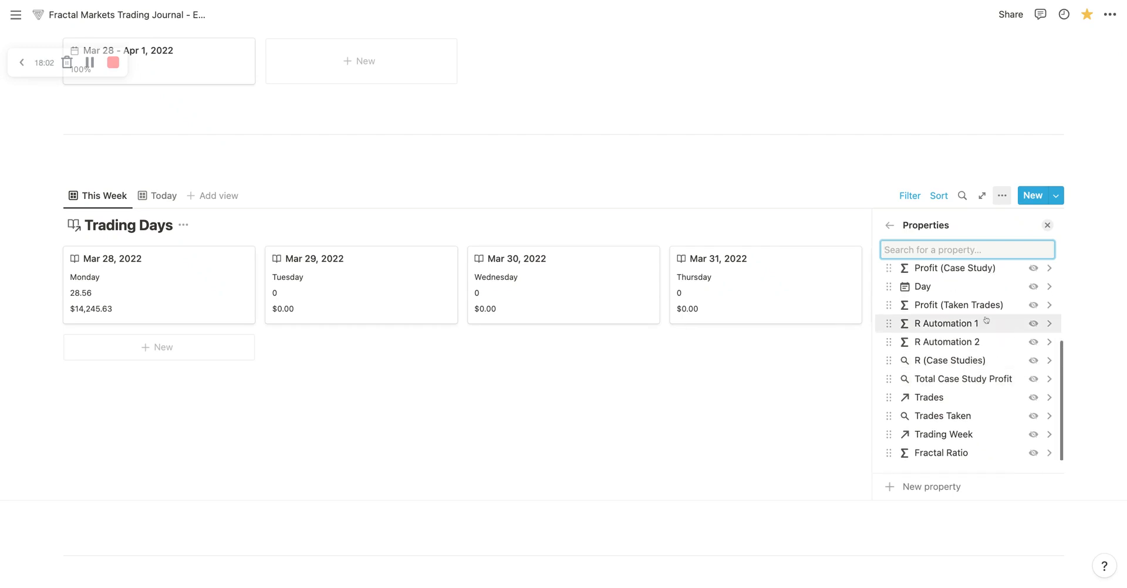
pyautogui.click(1035, 307)
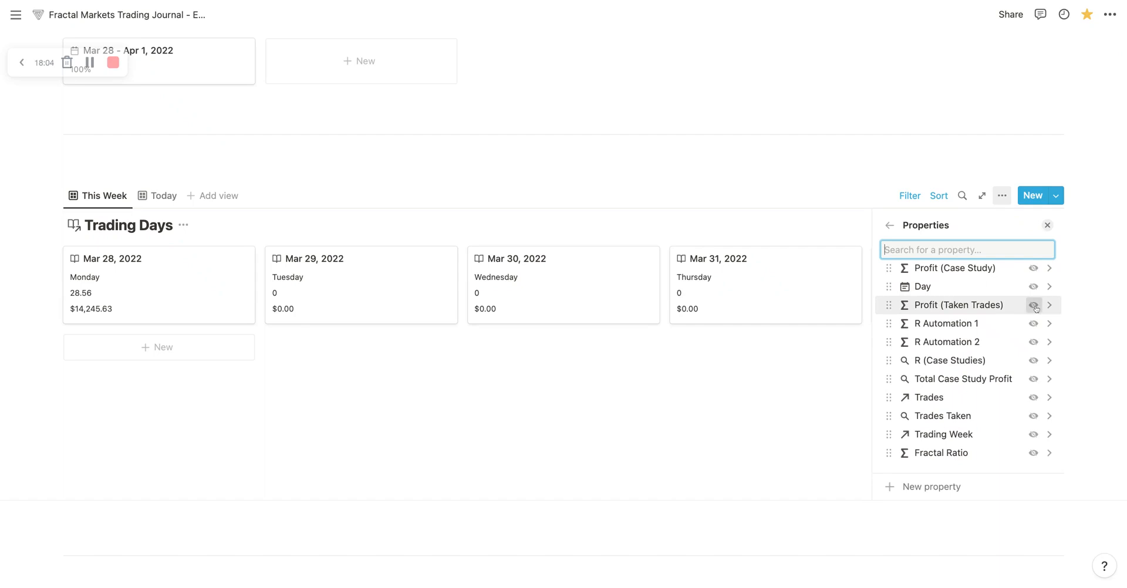
# Step: Hide Total Taken Trades Profit, Profit (Taken Trades) and R (Trades Taken) on the Trading Days cards and close the view options
pyautogui.scroll(5, 992, 356)
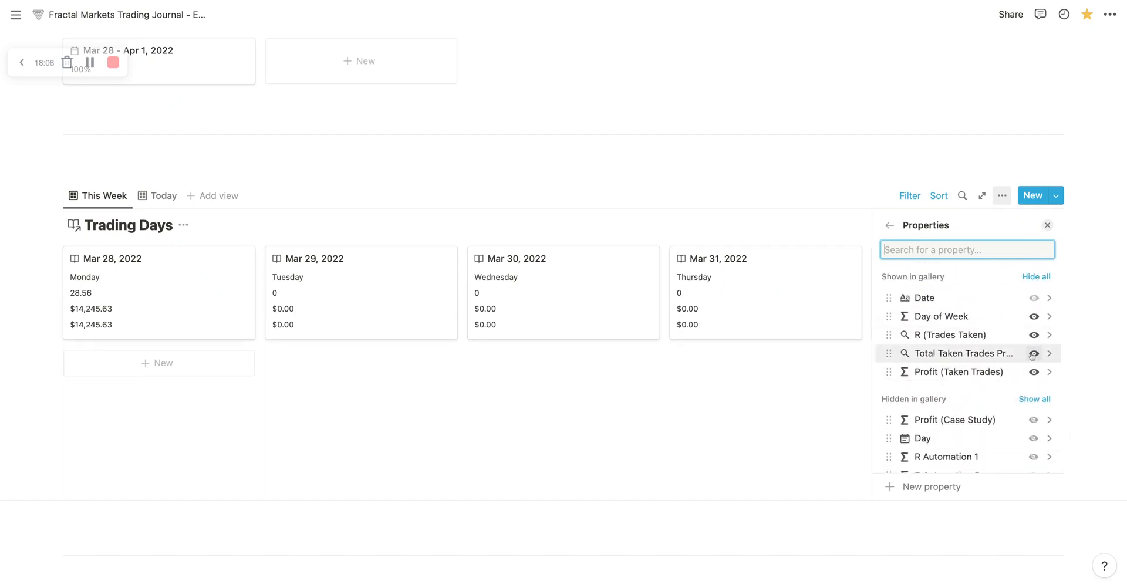
pyautogui.click(1034, 353)
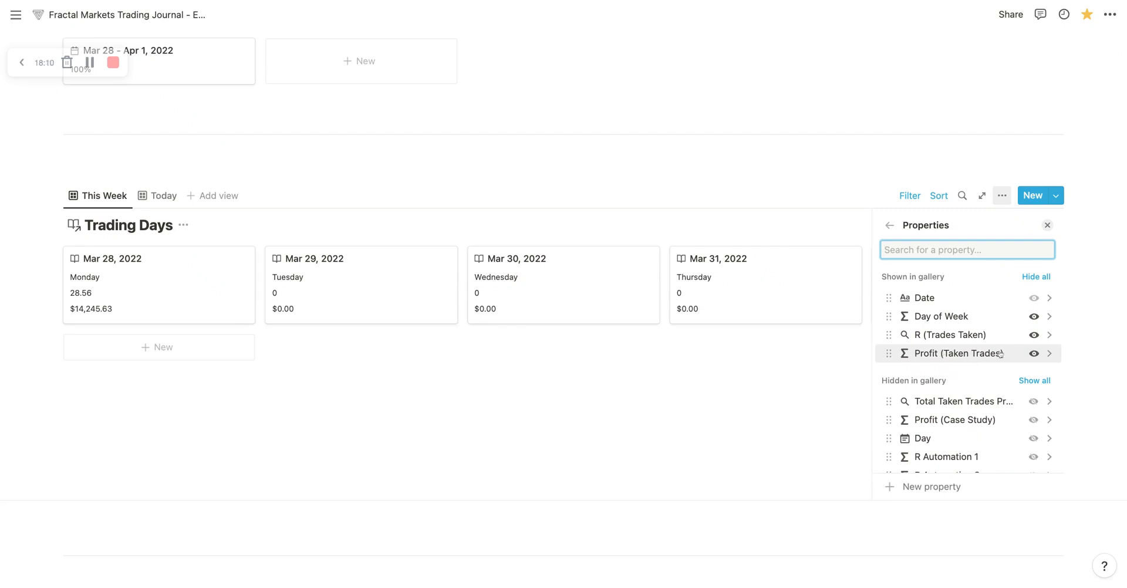
pyautogui.click(1034, 354)
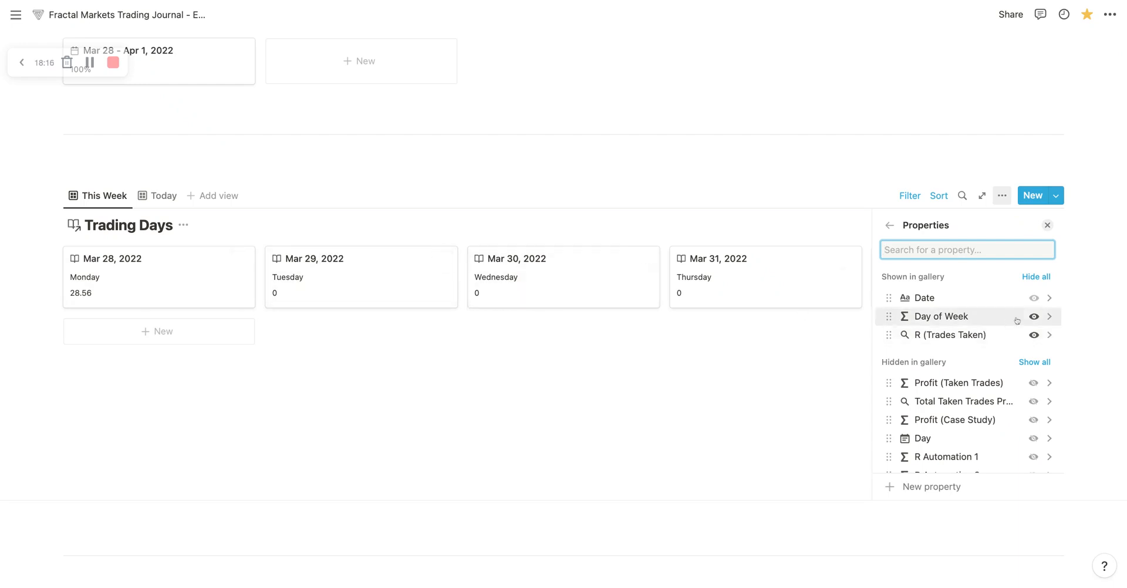
pyautogui.click(1034, 334)
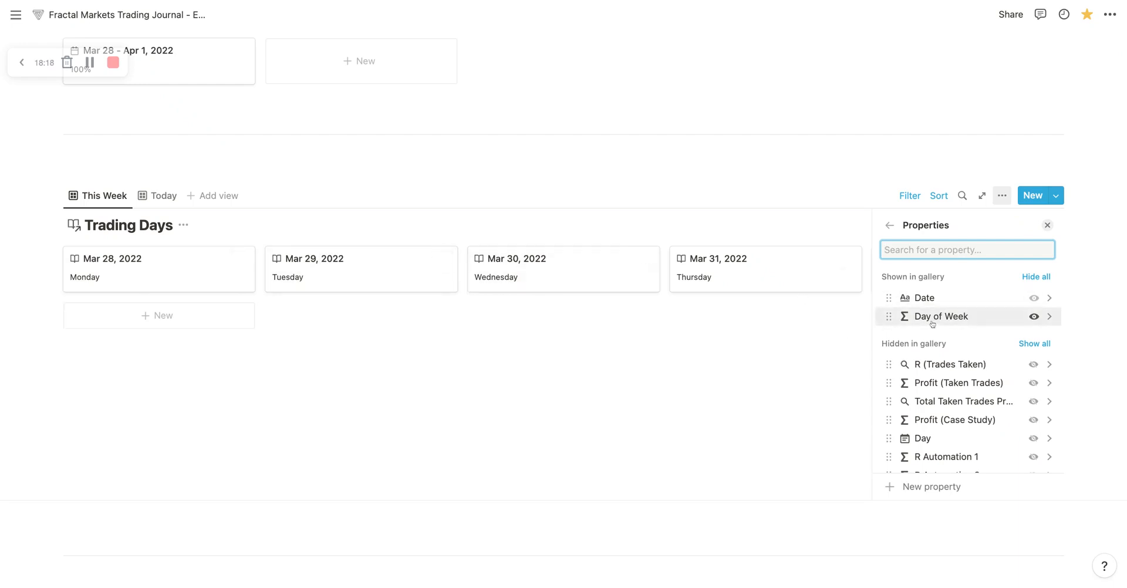
pyautogui.click(413, 330)
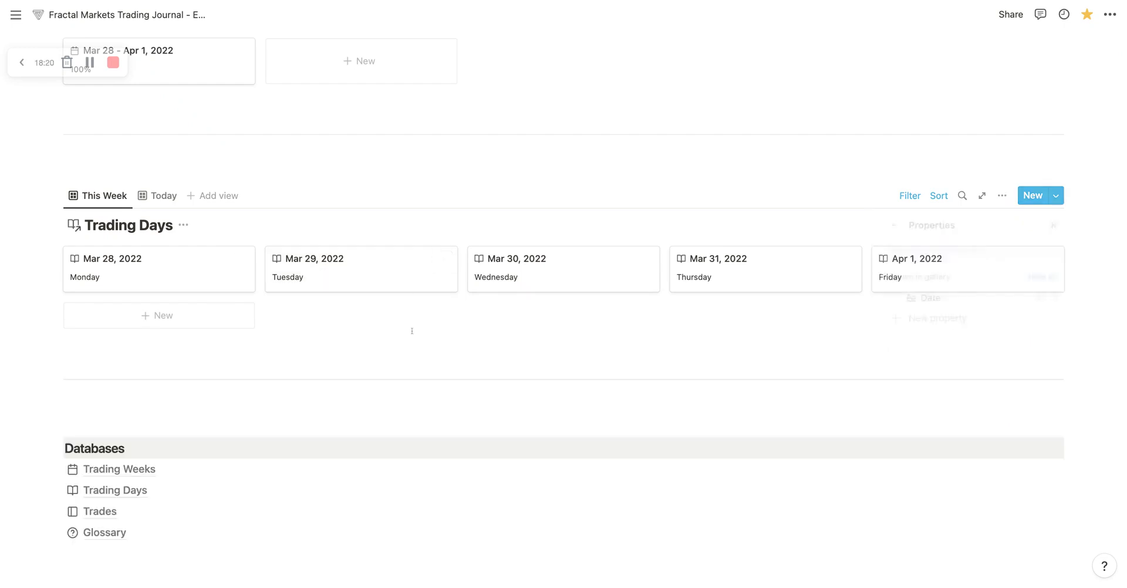
# Step: Examine the Mar 29, 2022 trading day's properties and Trade Journaling section, close it, and look over the Trading Days gallery and Databases list
pyautogui.click(363, 276)
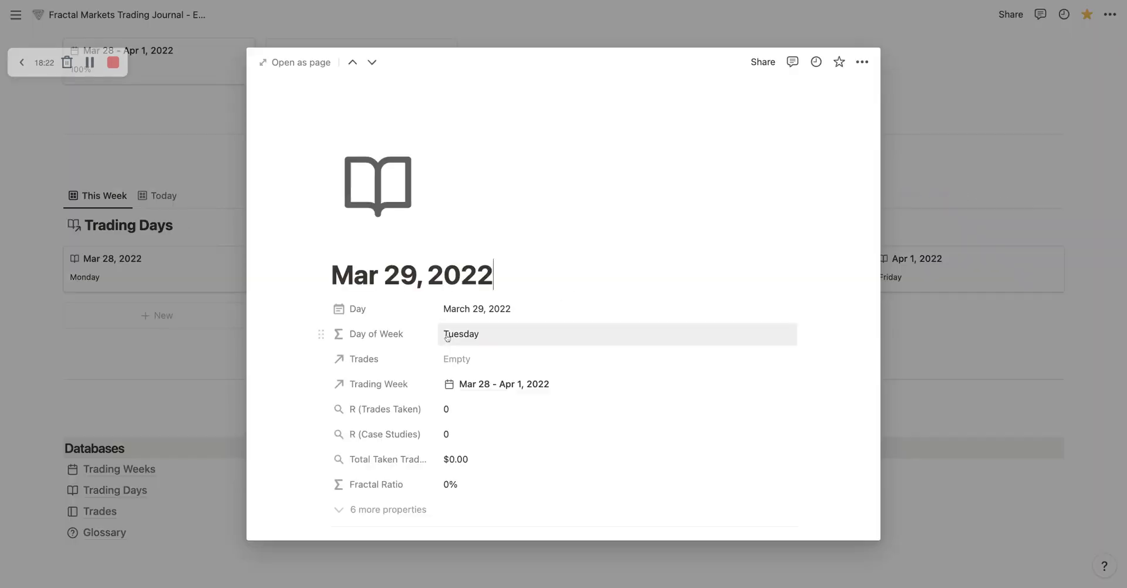
pyautogui.scroll(-10, 446, 345)
pyautogui.scroll(-3, 317, 305)
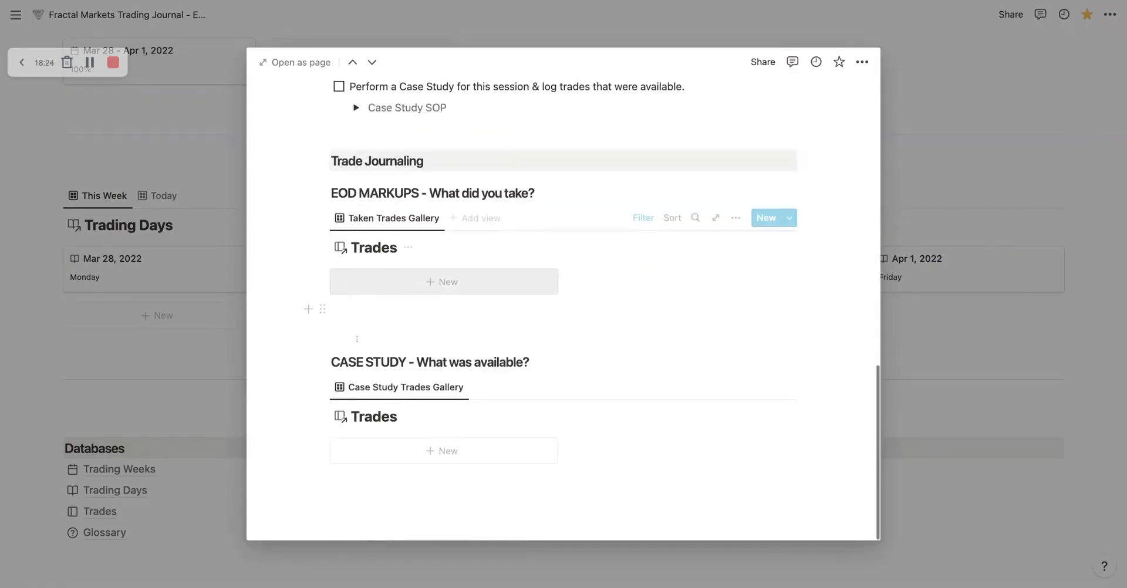
pyautogui.click(166, 353)
pyautogui.scroll(-3, 322, 358)
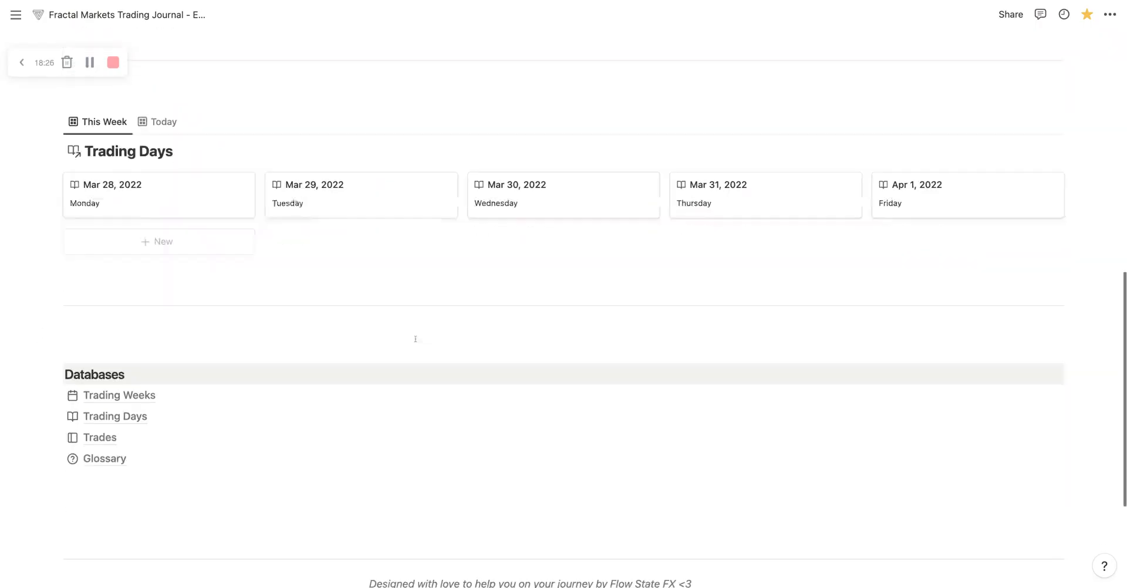
pyautogui.scroll(3, 324, 287)
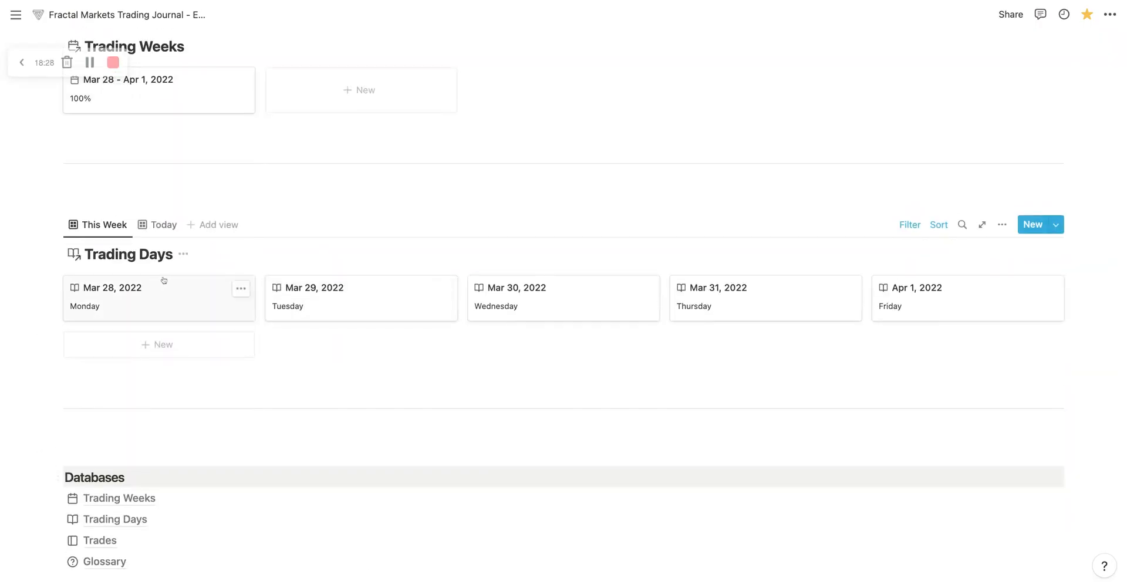